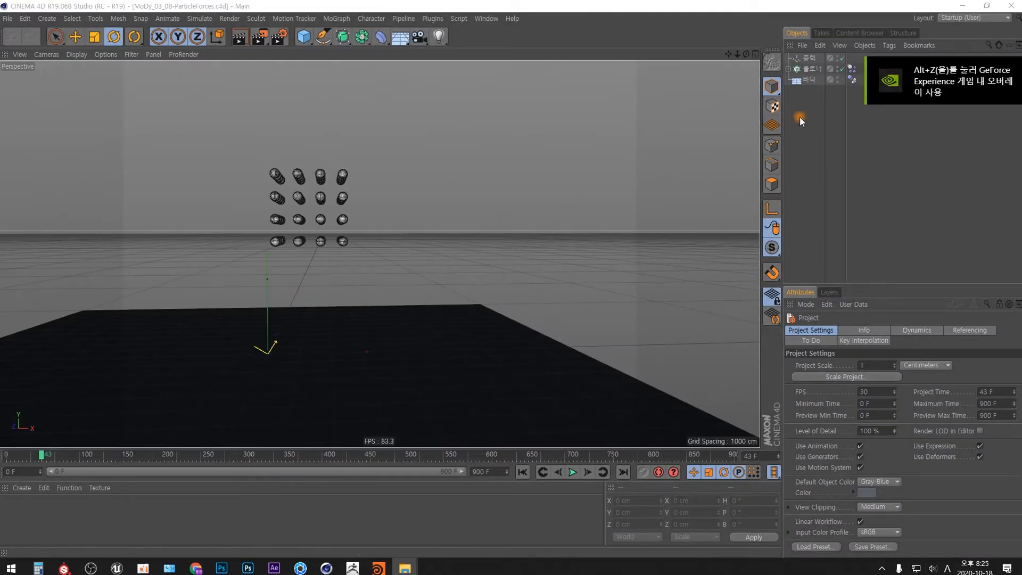
Expand the cloner's hierarchy, play the existing particle simulation from the first frame, and return to the start
left_click(788, 69)
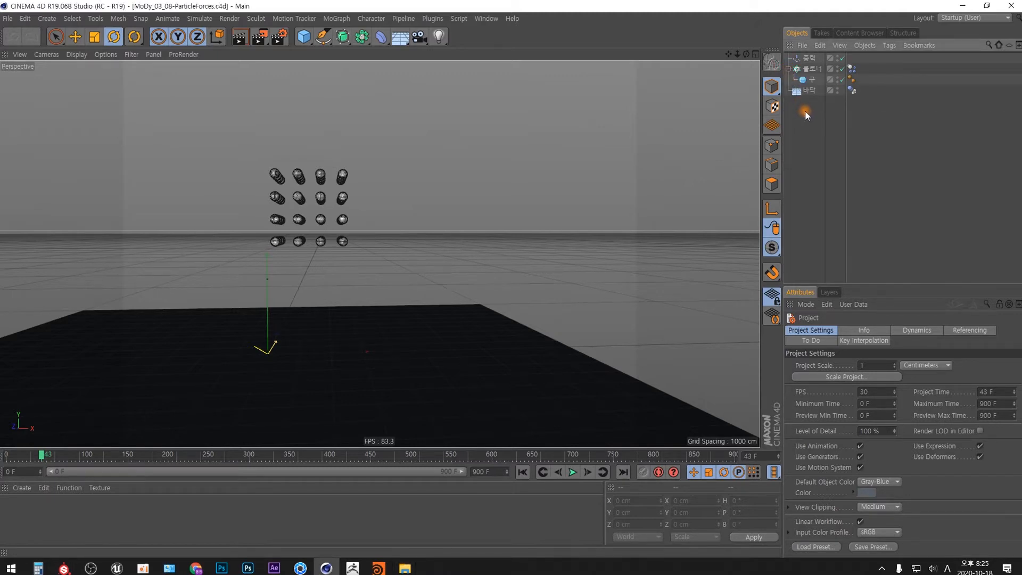
left_click(523, 472)
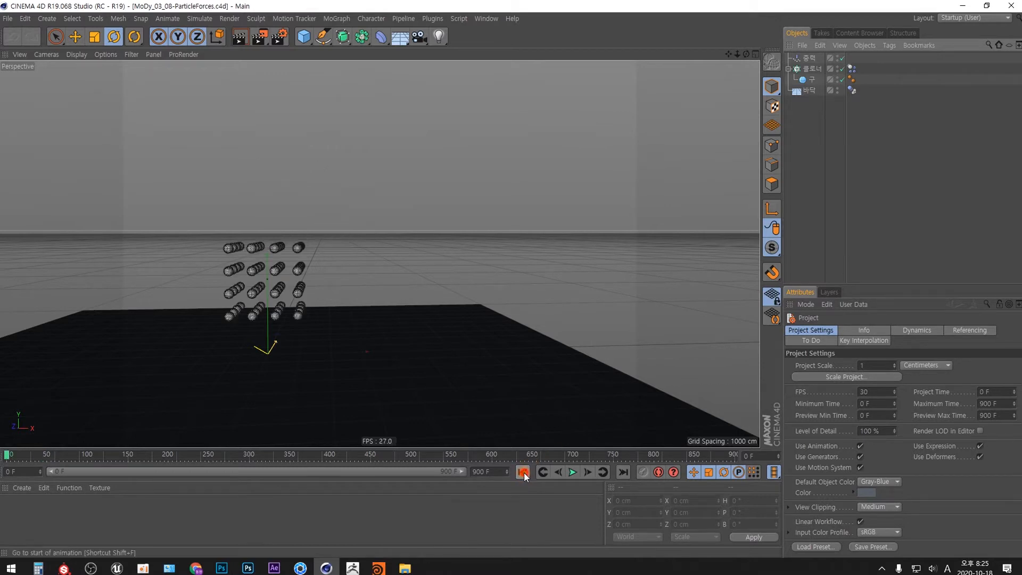
left_click(572, 472)
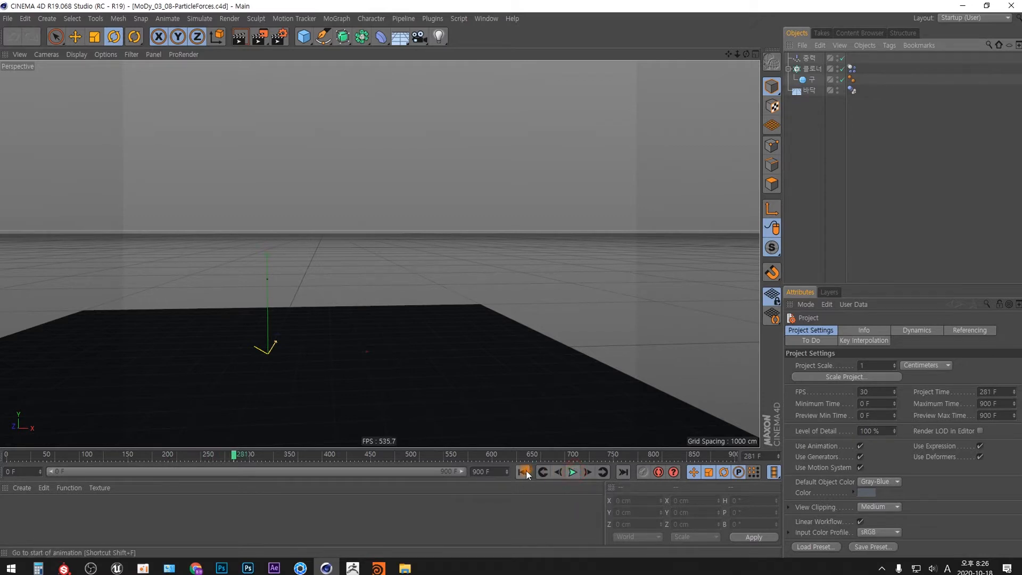
left_click(525, 471)
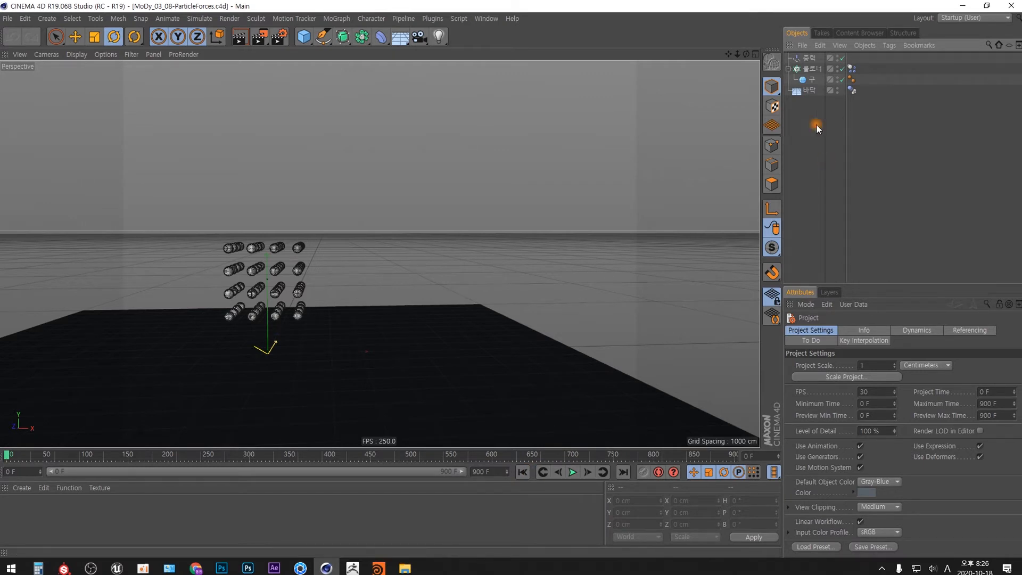
Examine the gravity object's properties and the Dynamics and Collision settings of the cloner's dynamics body tag
left_click(810, 58)
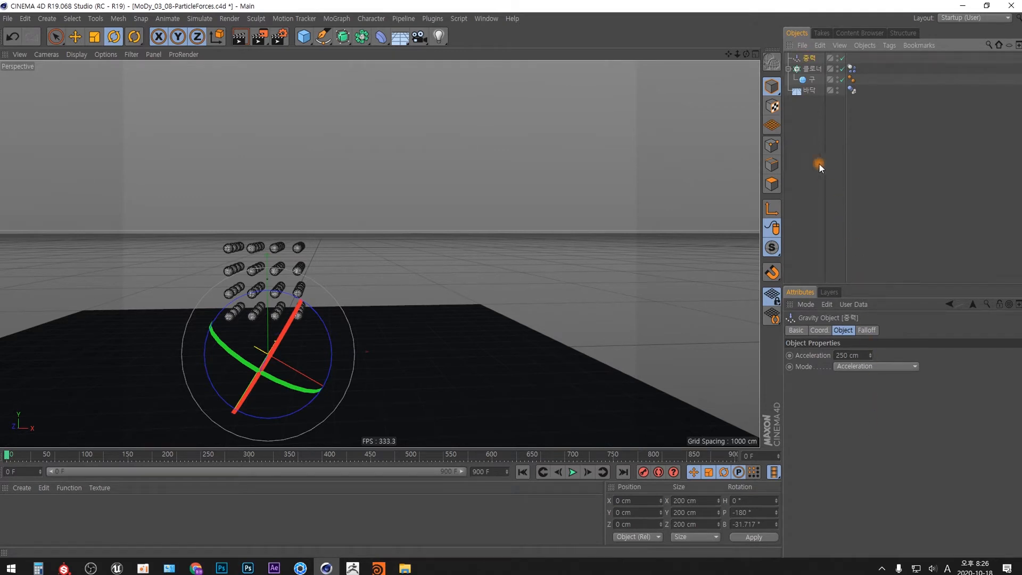
left_click(806, 109)
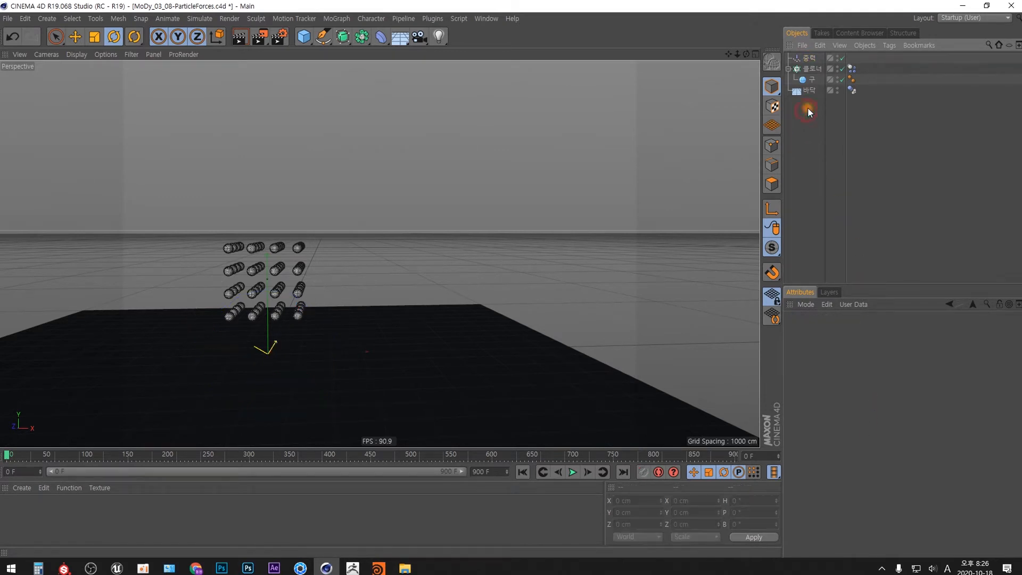
left_click(812, 69)
left_click(852, 68)
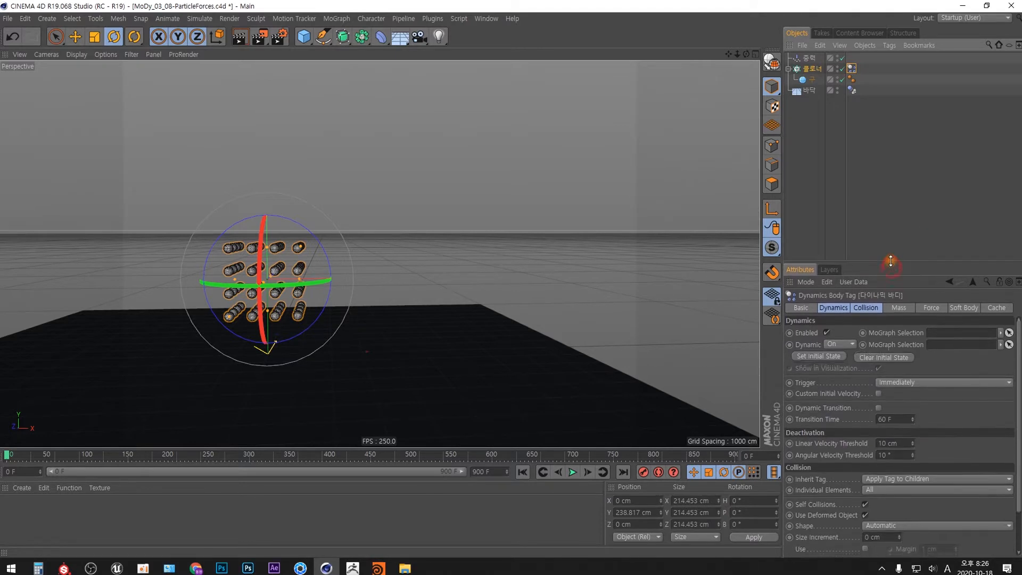
left_click_drag(892, 286, 888, 172)
left_click(833, 220)
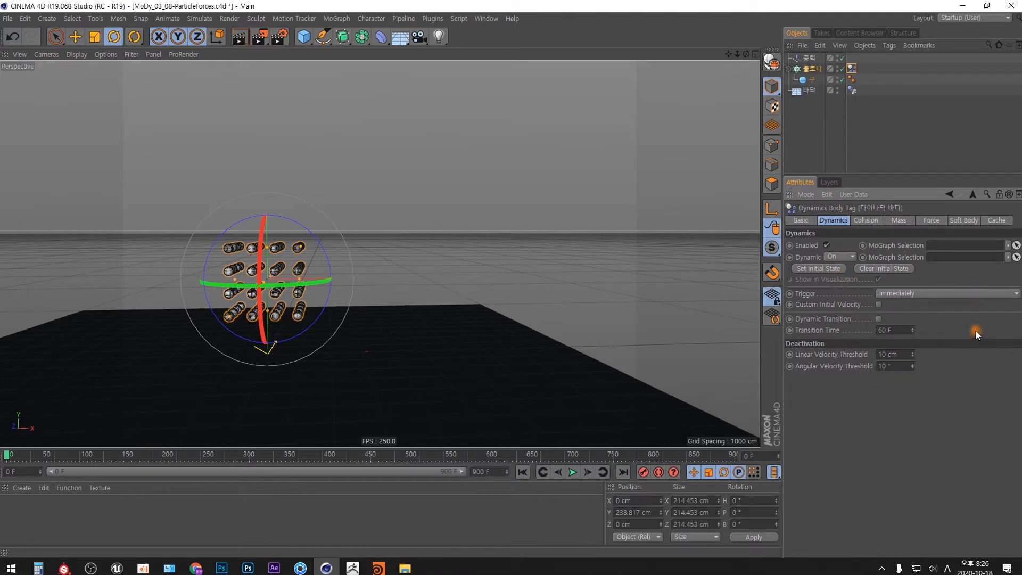
left_click(866, 220)
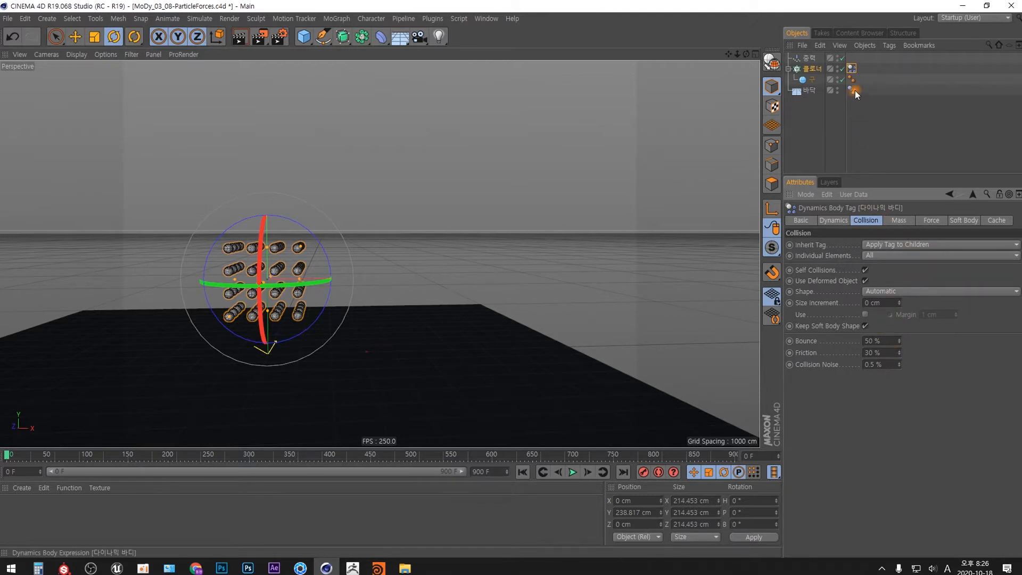
left_click(871, 130)
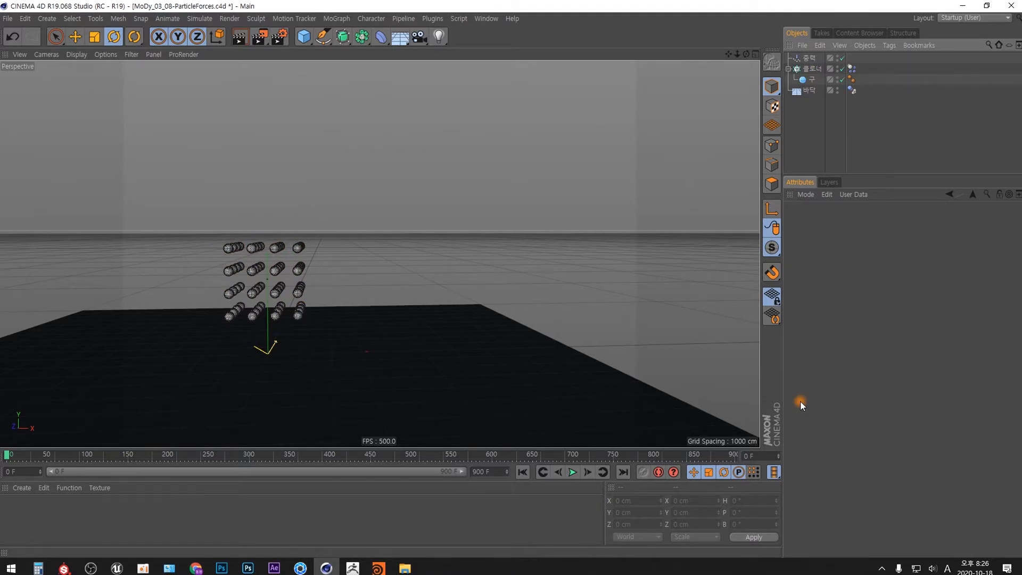
Check the gravity value in the project's general Dynamics settings
key("ctrl+d")
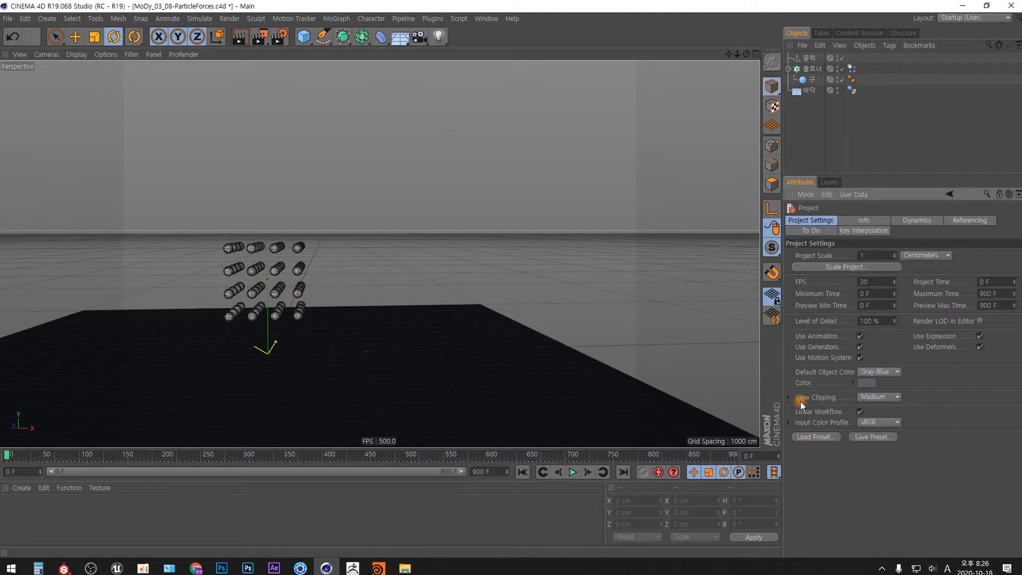
left_click(921, 221)
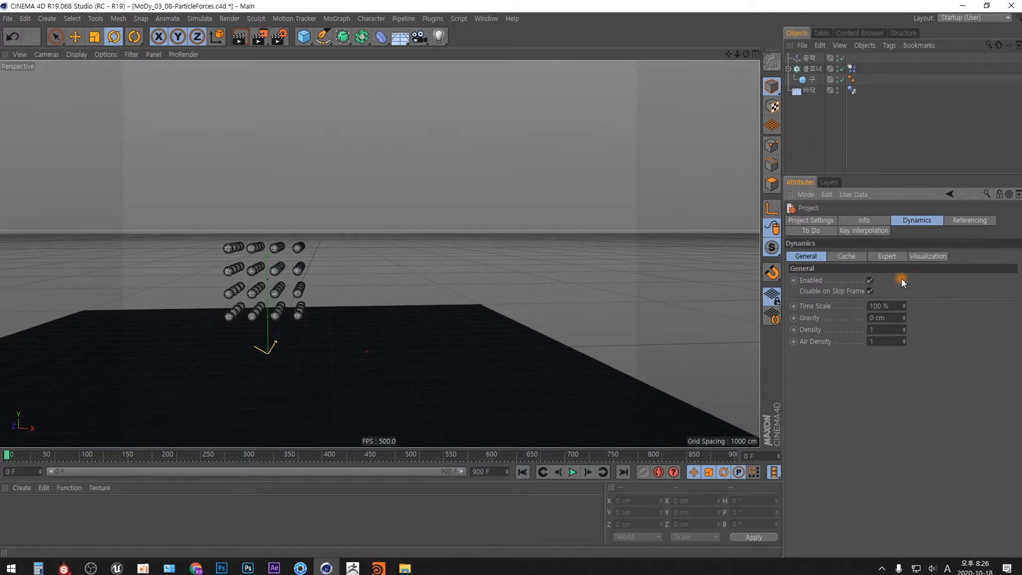
left_click(888, 318)
Create a new project and add a Floor object to the scene
key("ctrl+n")
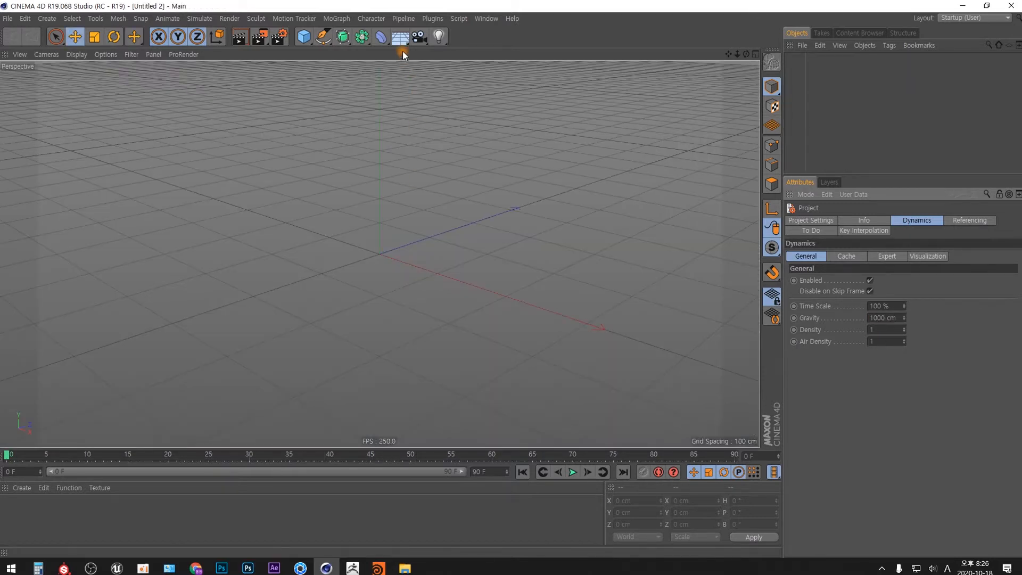
left_click(400, 38)
right_click_drag(427, 287, 490, 370, "alt")
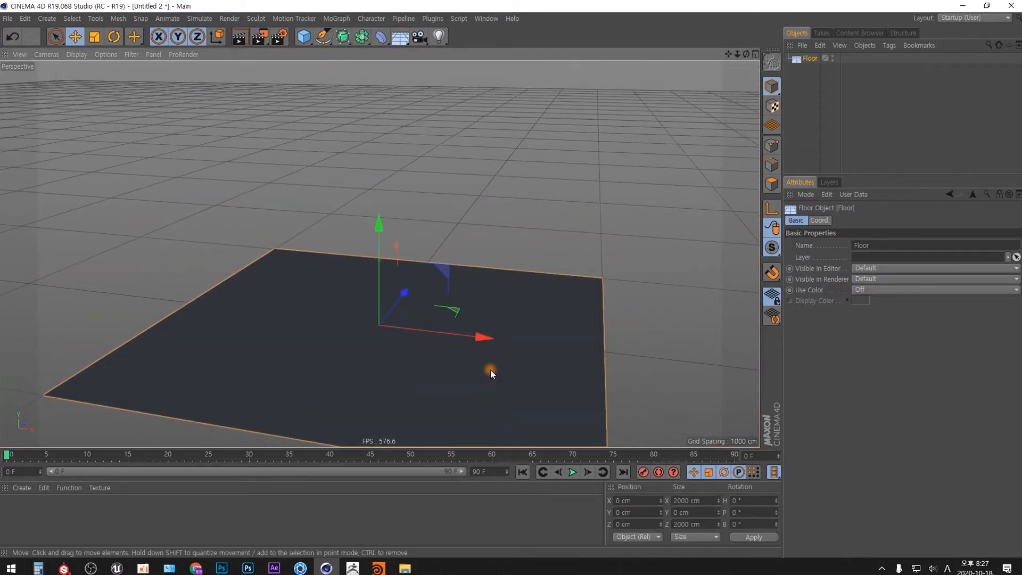
Add a Sphere primitive and set its radius to 30 cm
left_click_drag(309, 40, 349, 245)
left_click(526, 71)
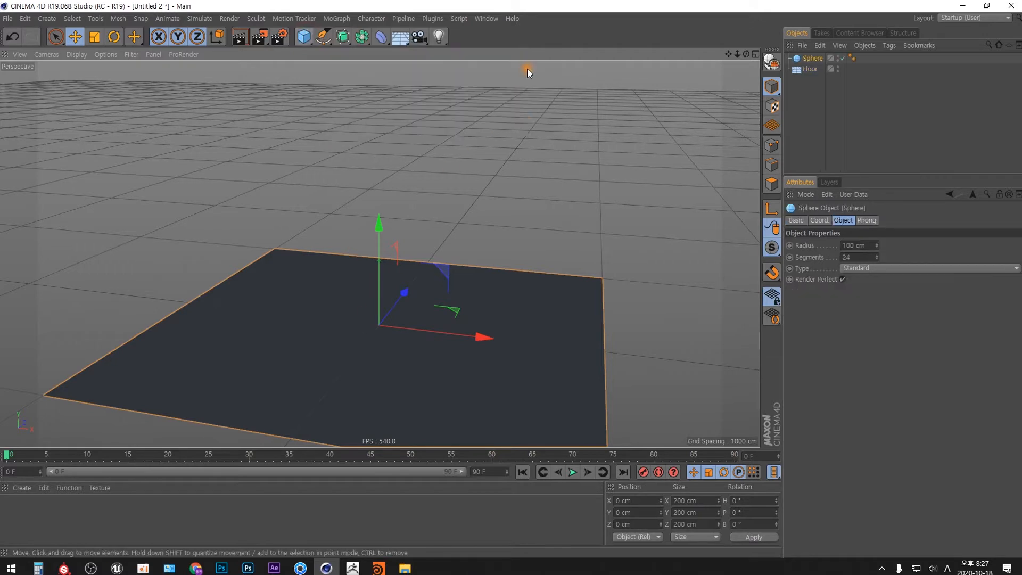
double_click(856, 245)
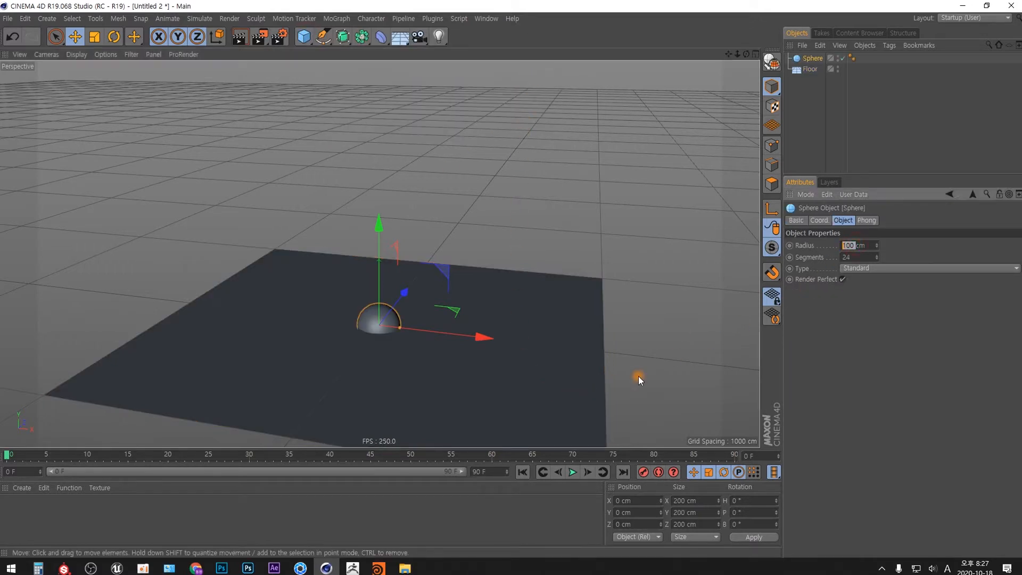
type("30")
key("Return")
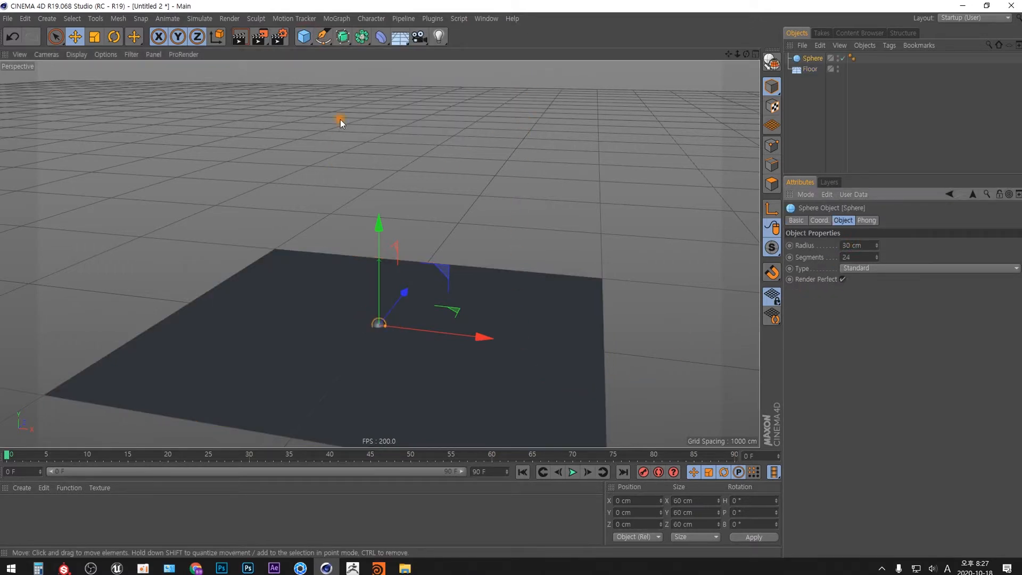
Add a MoGraph Cloner, place the Sphere inside it as a child, and set its mode to Grid Array
left_click(336, 18)
left_click(368, 142)
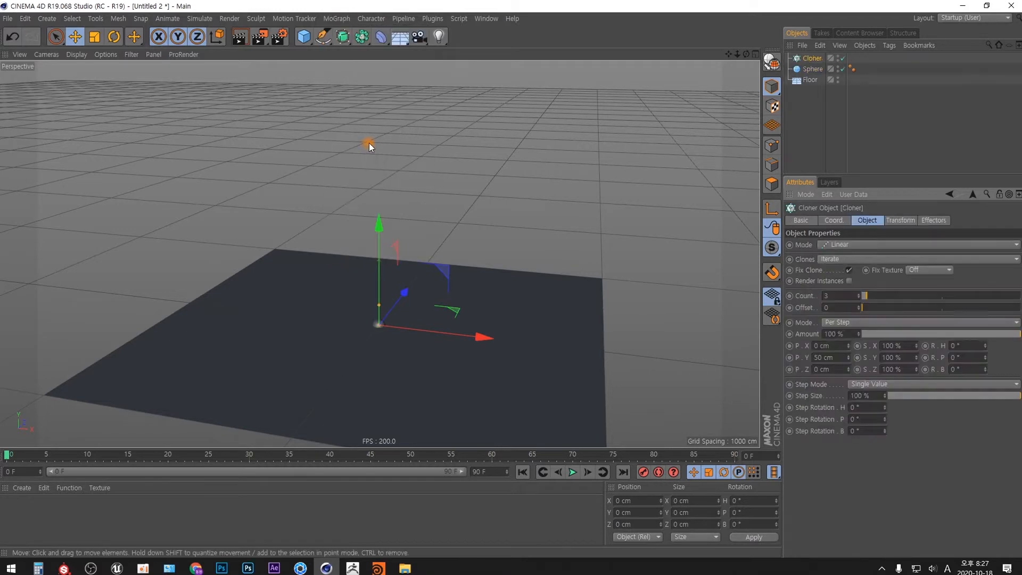
left_click_drag(813, 69, 813, 59)
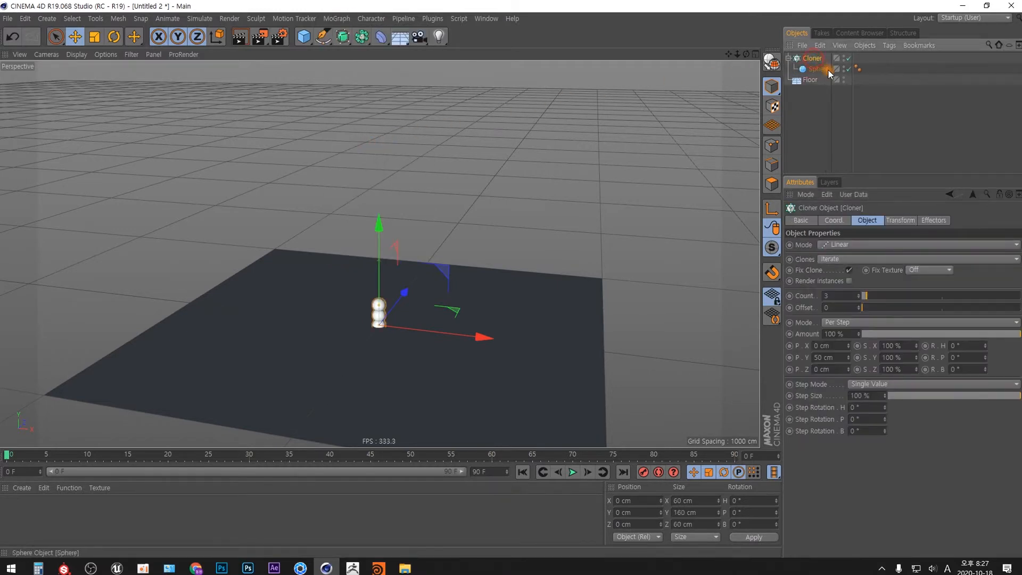
left_click(877, 245)
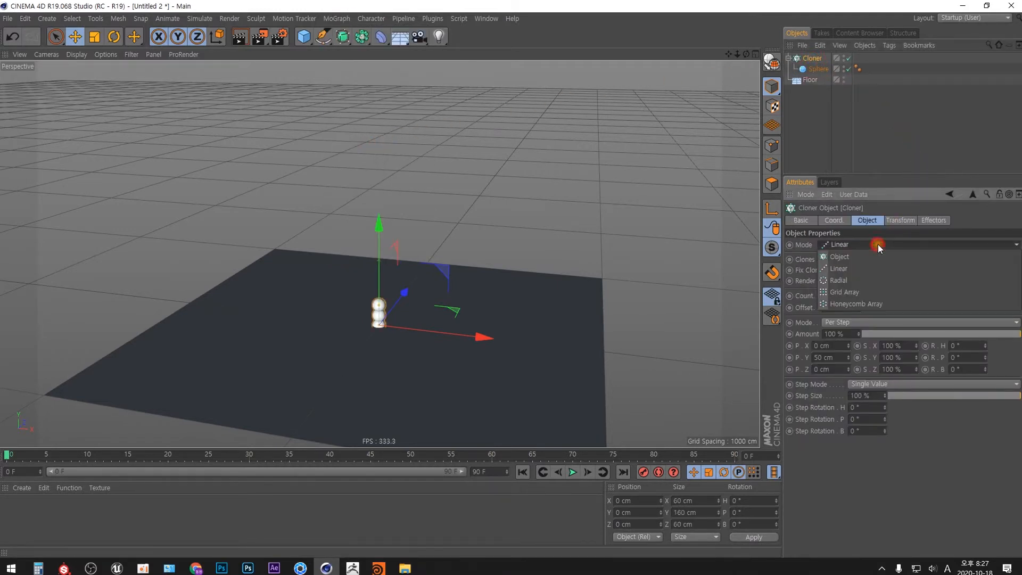
left_click(843, 293)
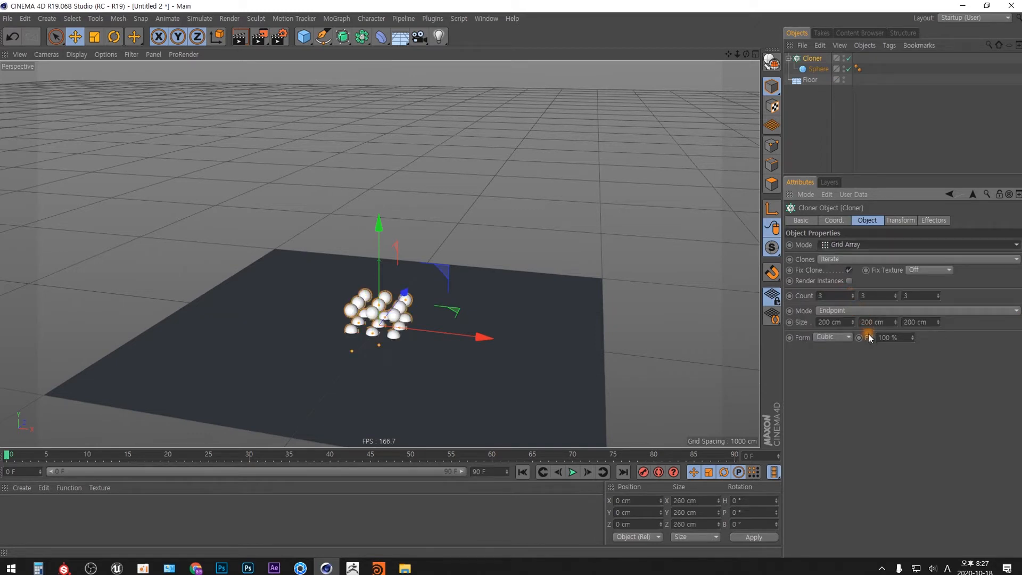
Raise the Cloner along the Y axis to about 407 cm above the floor
mouse_move(381, 226)
left_mouse_down()
mouse_move(390, 123)
mouse_move(391, 138)
left_mouse_up()
left_click_drag(458, 288, 479, 351, "alt")
right_click_drag(480, 348, 506, 238, "alt")
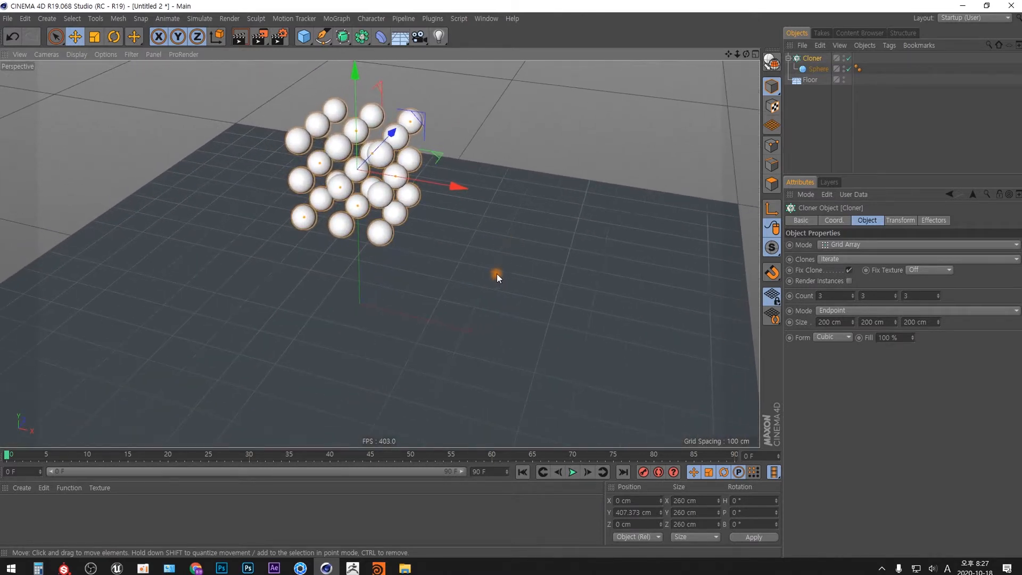
Collapse the Cloner's hierarchy and apply Rigid Body simulation tags to both the Cloner and the Floor
left_click(813, 108)
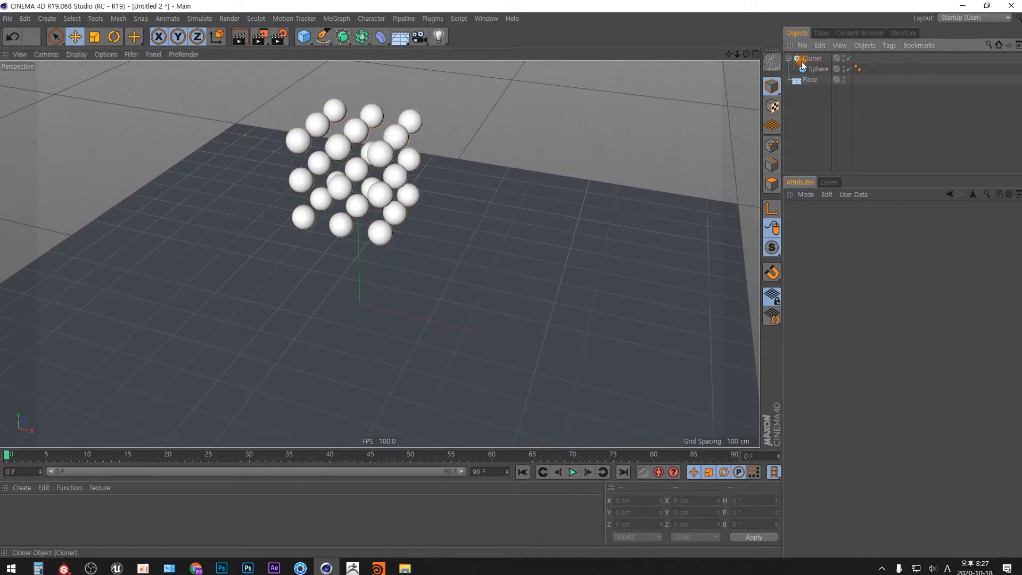
left_click(789, 59)
left_click(806, 95)
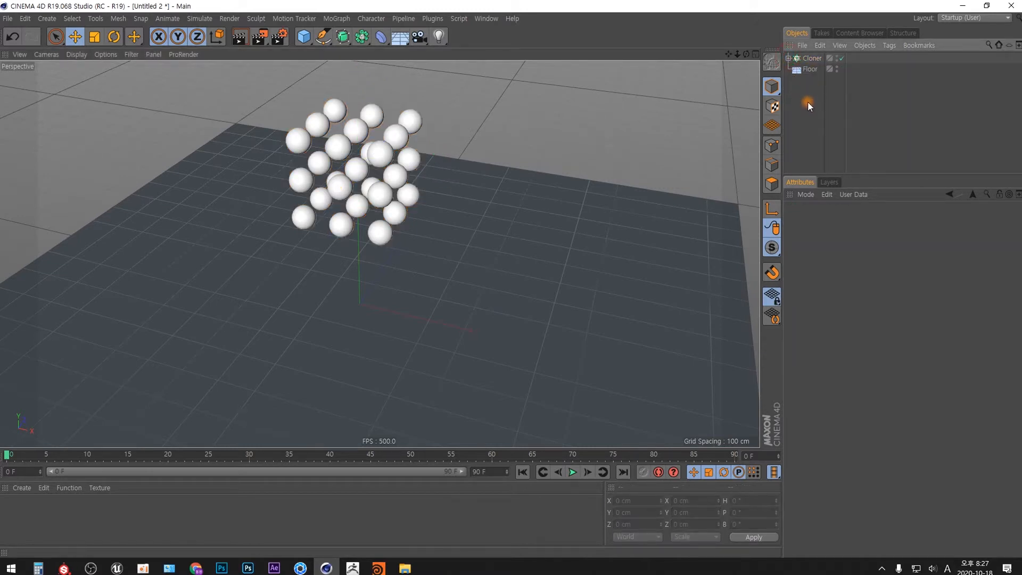
key("ctrl+a")
right_click(812, 70)
mouse_move(860, 76)
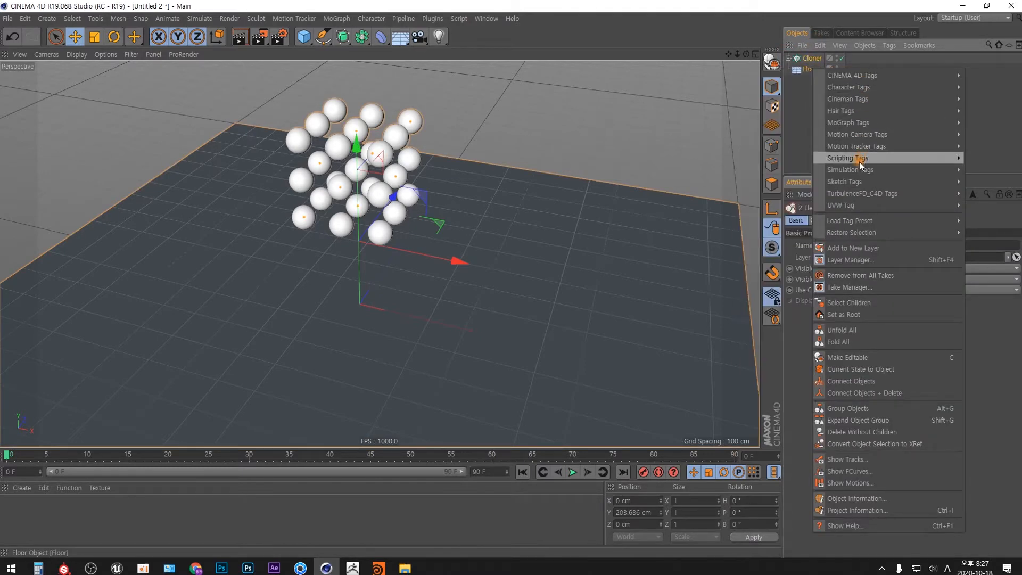
mouse_move(861, 170)
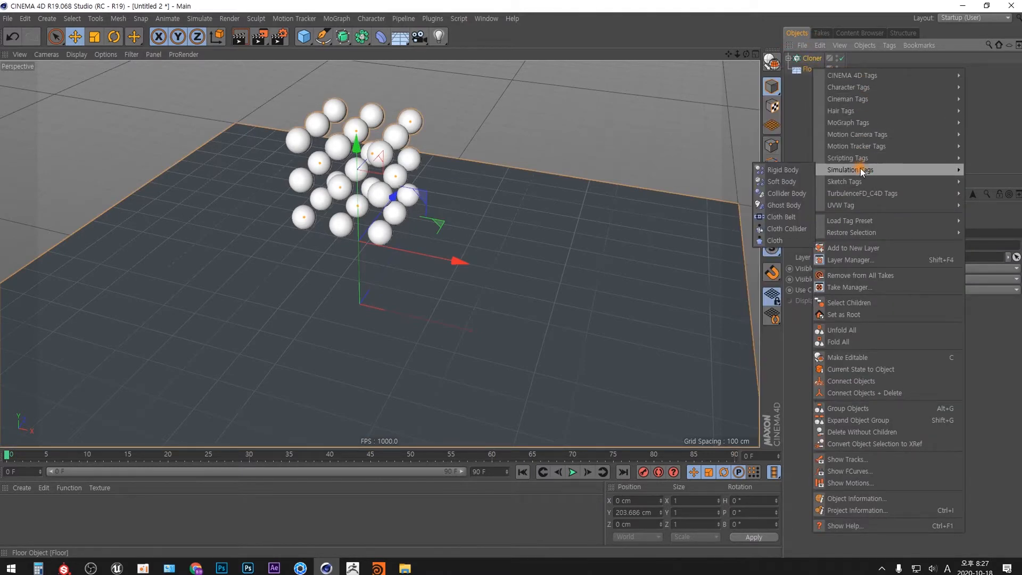
left_click(791, 170)
left_click(816, 108)
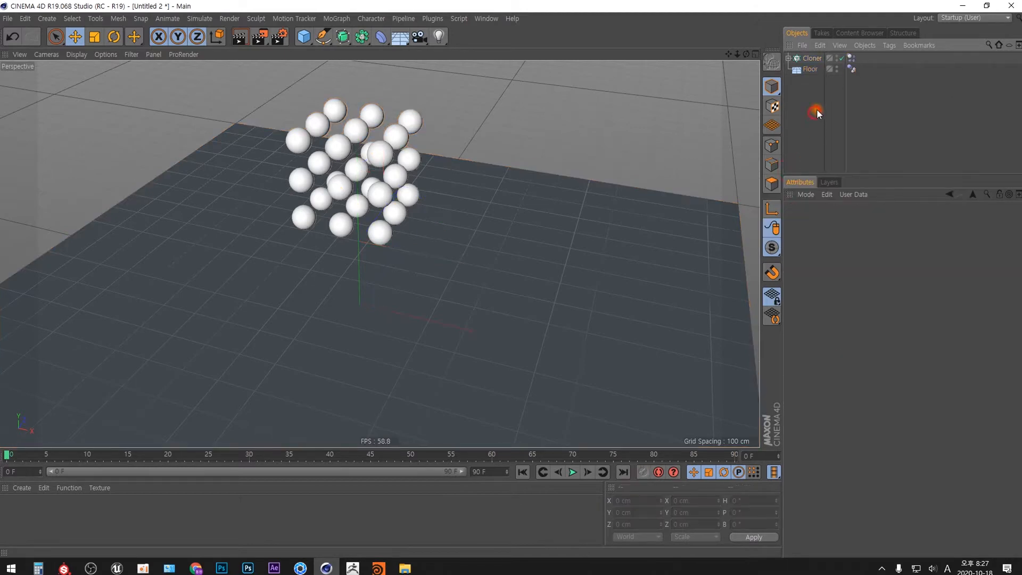
In the Cloner's dynamics tag, set Inherit Tag to Apply Tag to Children and Individual Elements to All
left_click(851, 70)
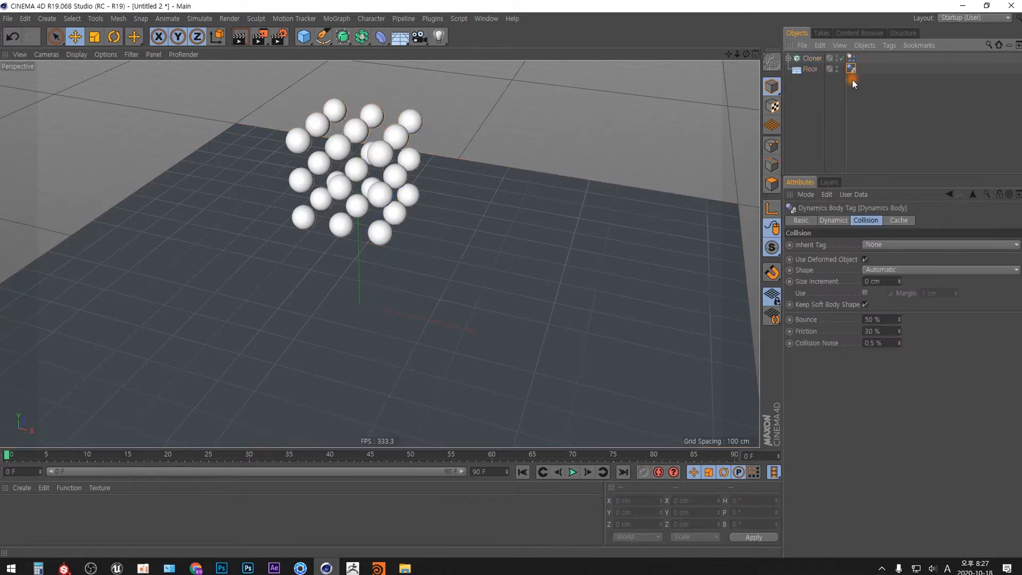
left_click(851, 57)
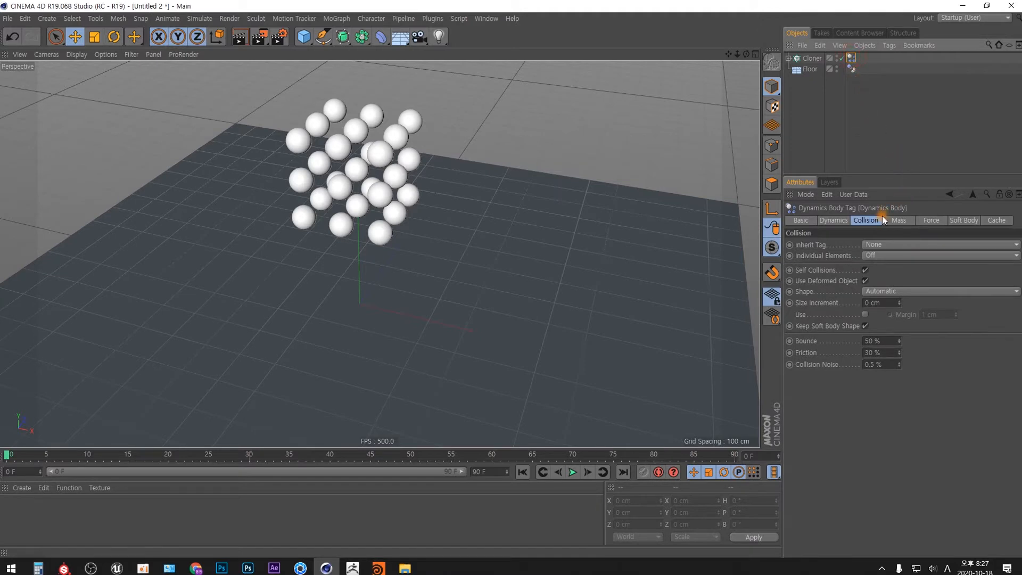
left_click(885, 244)
left_click(885, 269)
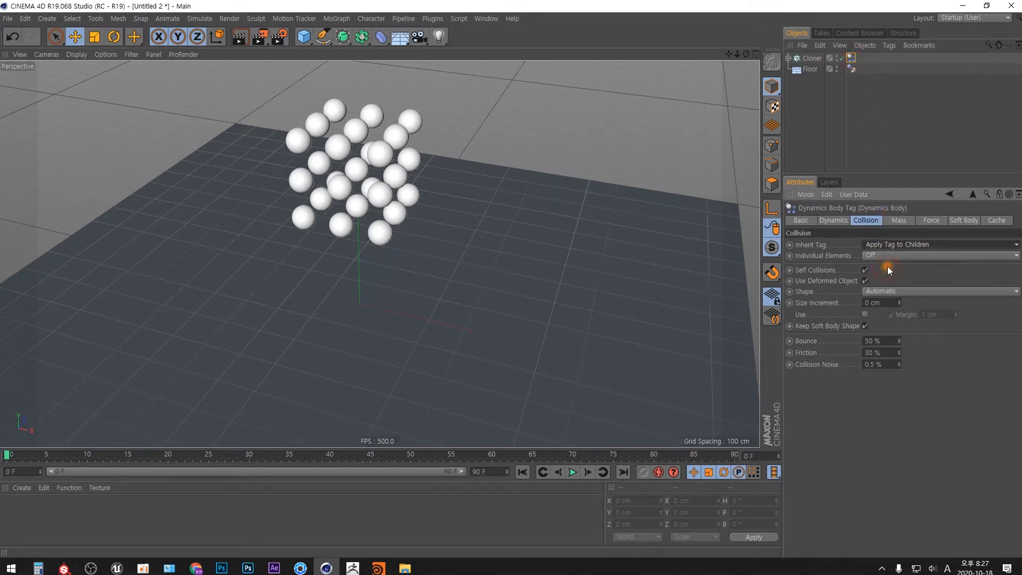
left_click(893, 256)
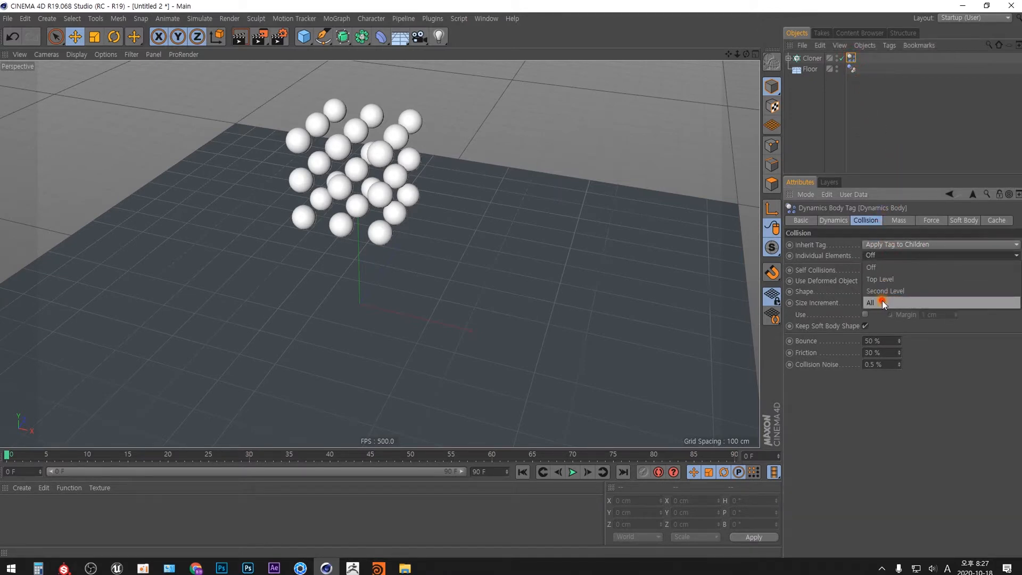
left_click(883, 302)
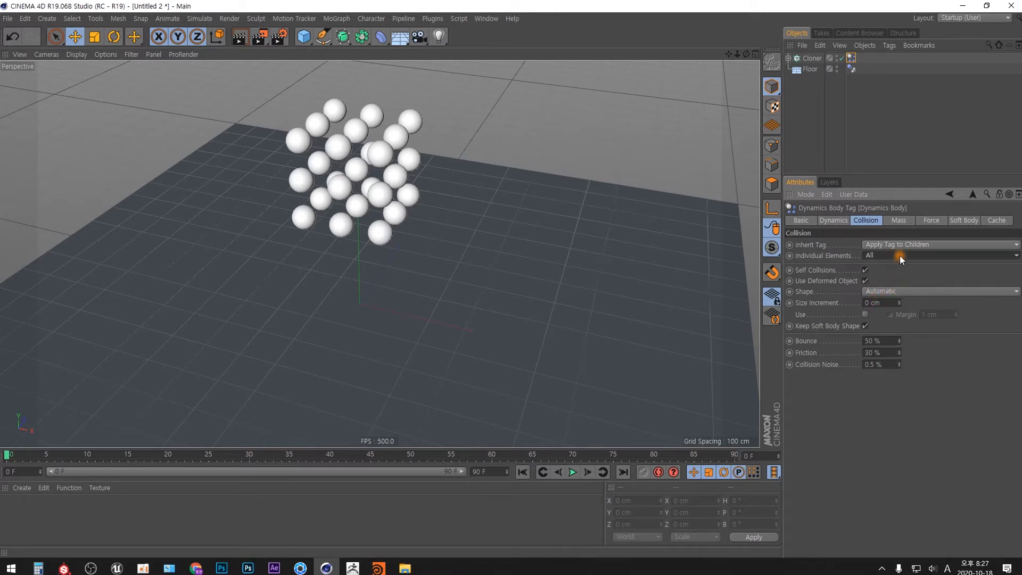
Play the simulation of the cloned spheres falling onto the floor, stop it, and return to frame 0
left_click(573, 473)
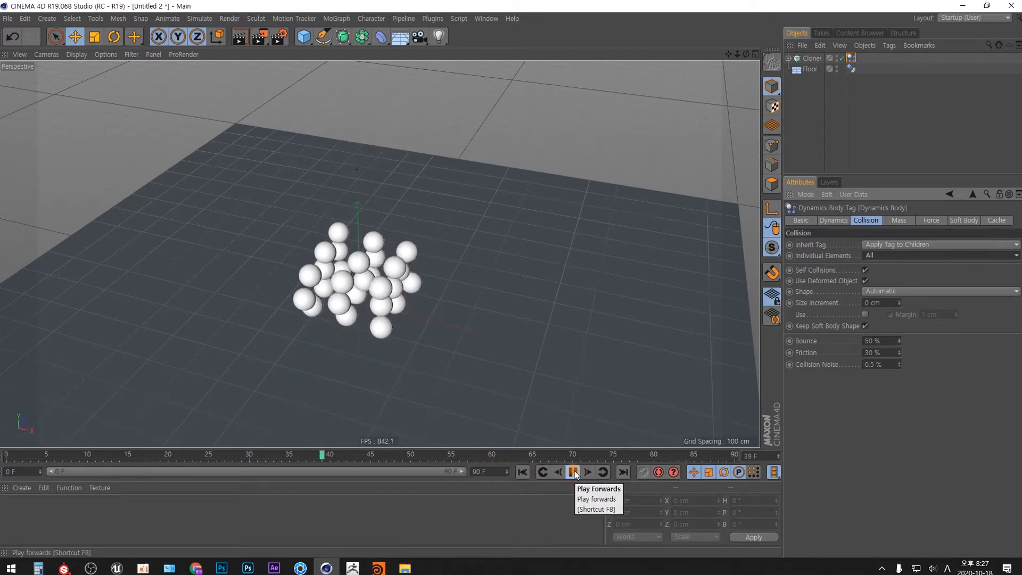
left_click(574, 472)
left_click(523, 472)
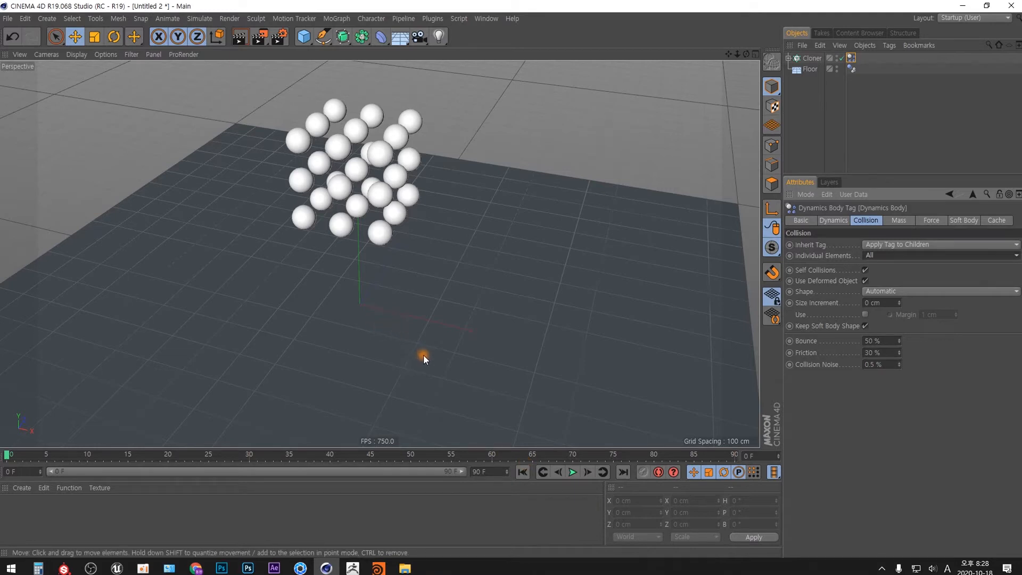
Set the project's general dynamics gravity to 0 cm
key("ctrl+d")
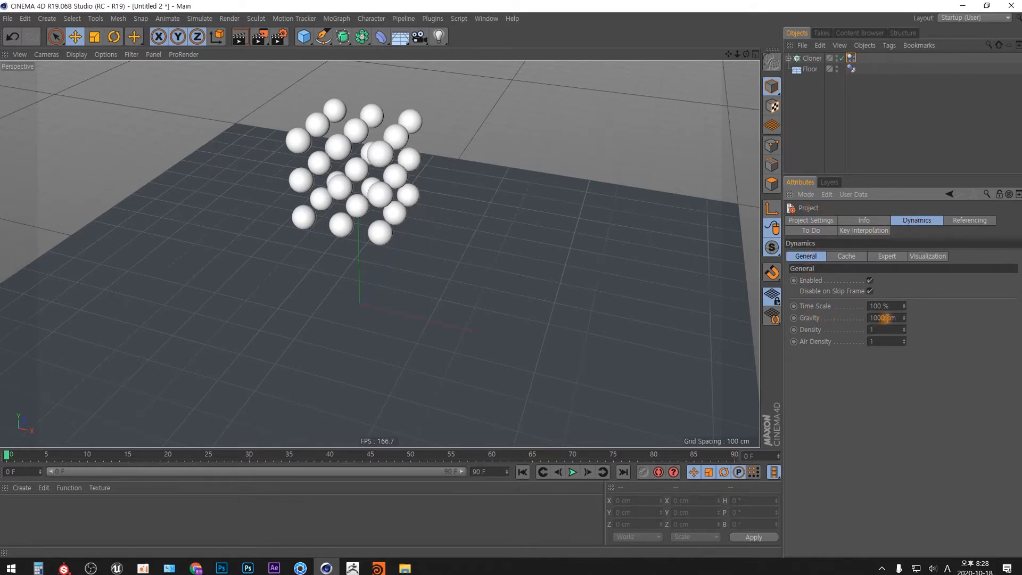
double_click(877, 318)
type("0")
key("Return")
Play the simulation of the cloned spheres without project gravity, stop it, and return to frame 0
left_click(571, 473)
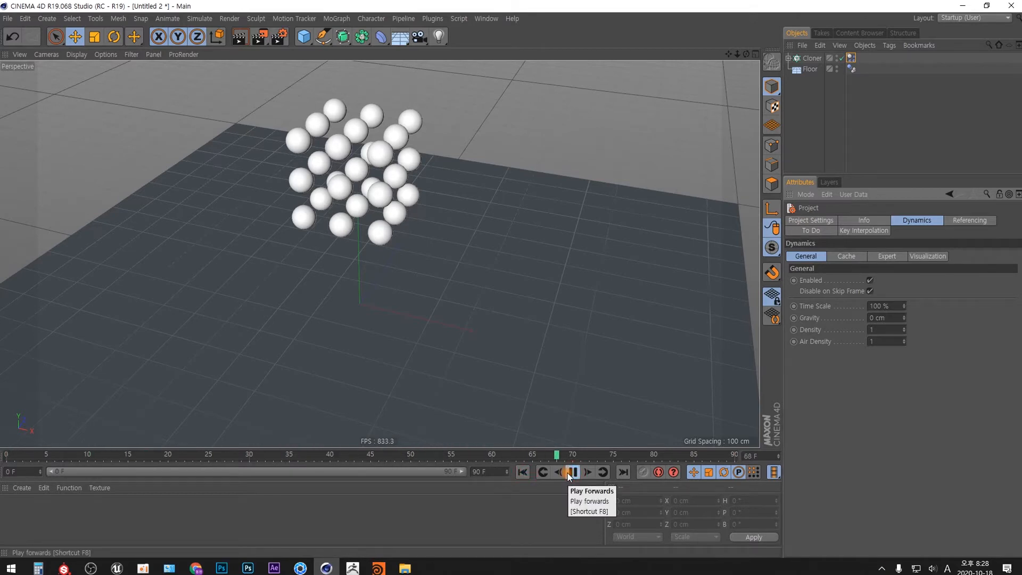
left_click(571, 473)
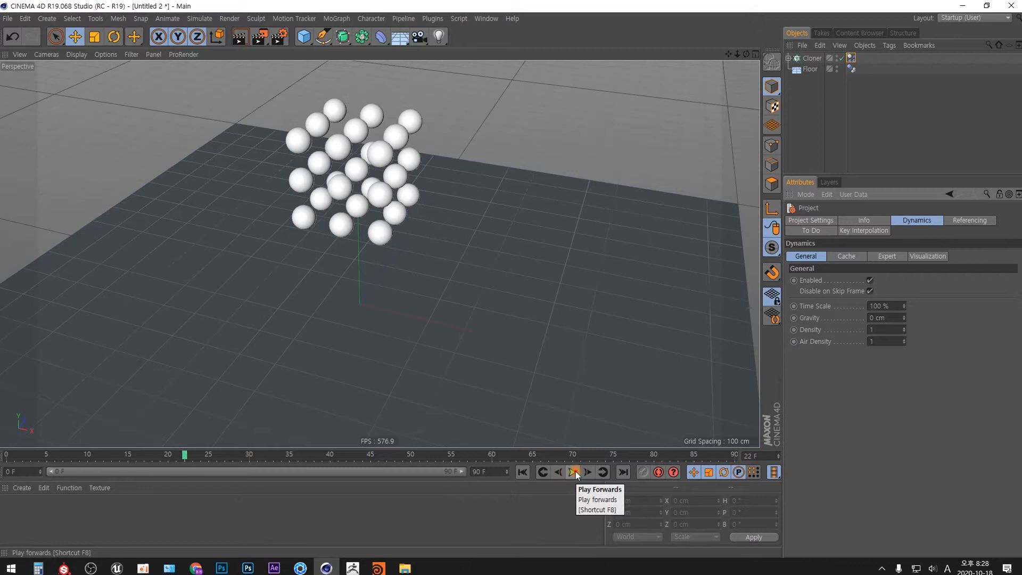
left_click(522, 473)
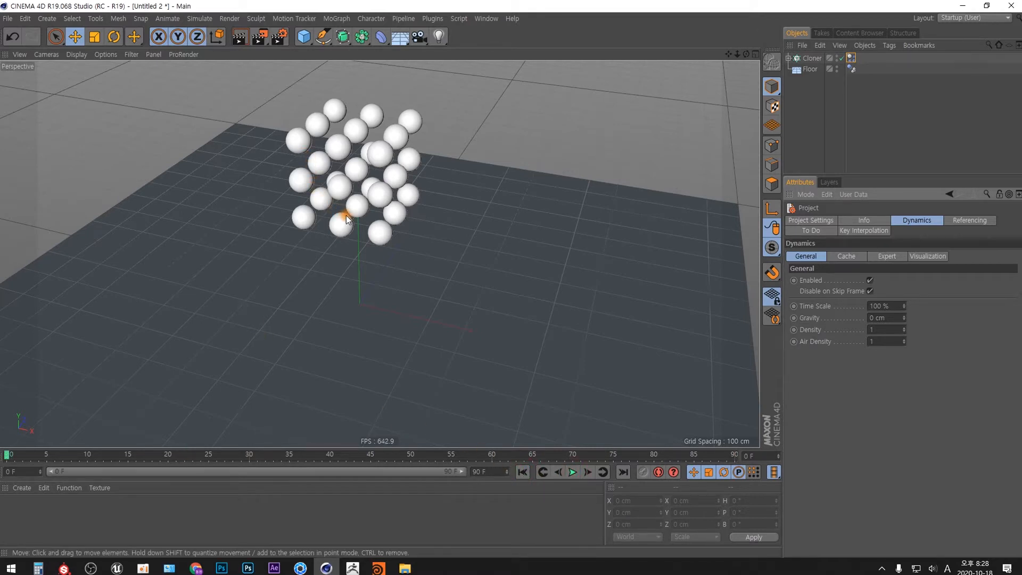
Add a Gravity particle force to the scene, play the simulation with it, and stop the playback
left_click(202, 18)
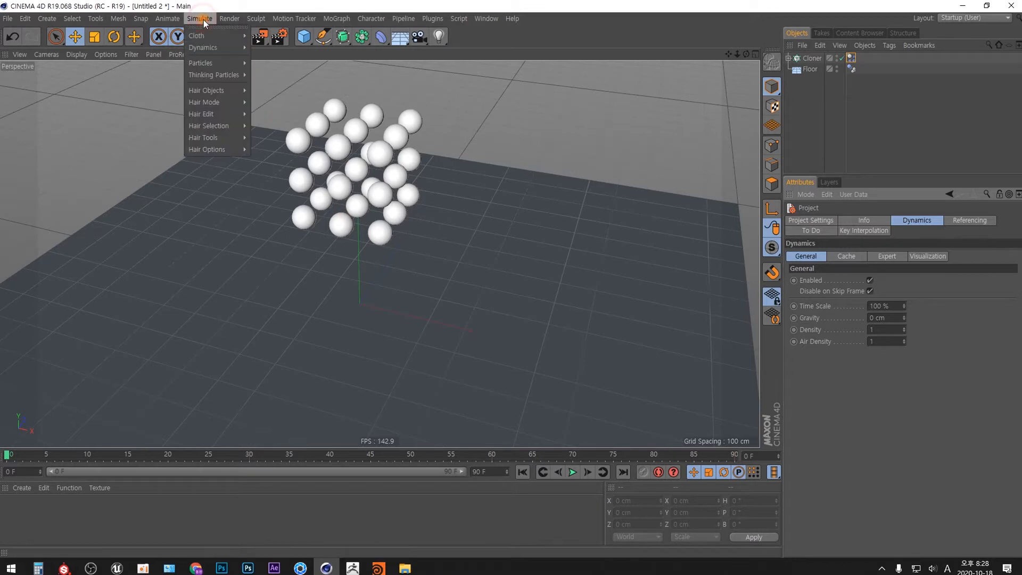
mouse_move(234, 50)
mouse_move(232, 63)
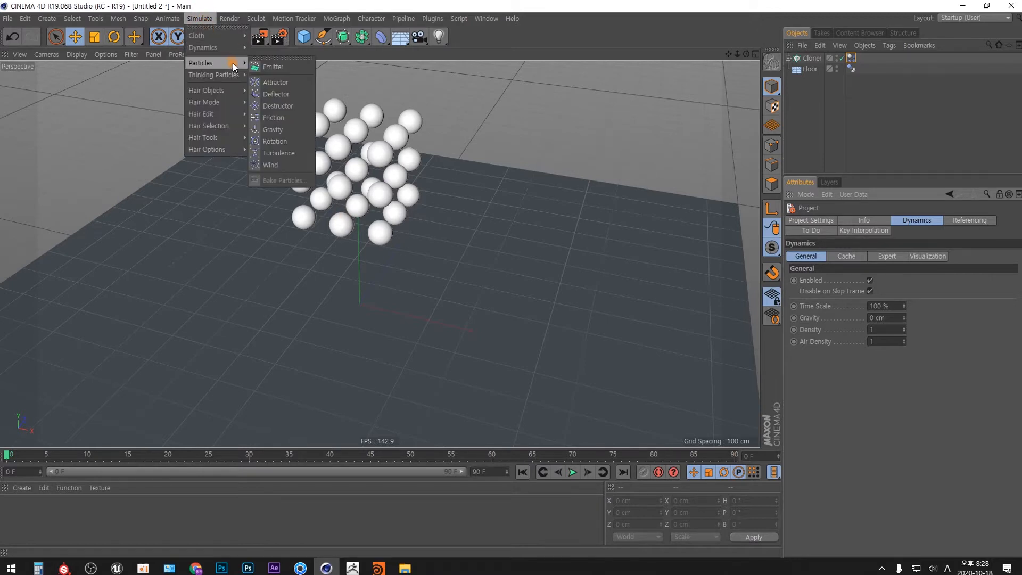
left_click(286, 66)
left_click(198, 19)
left_click(203, 19)
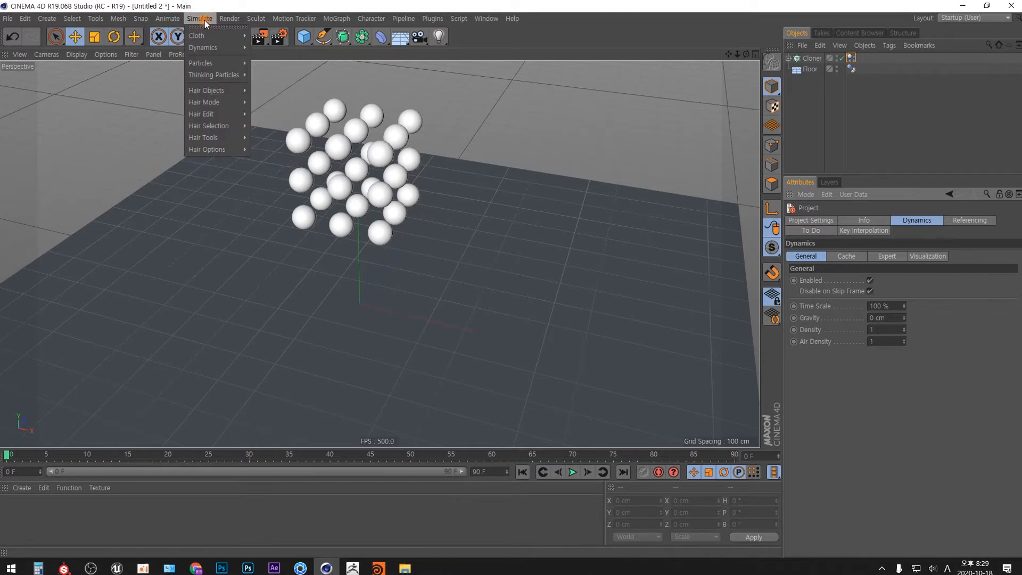
mouse_move(237, 63)
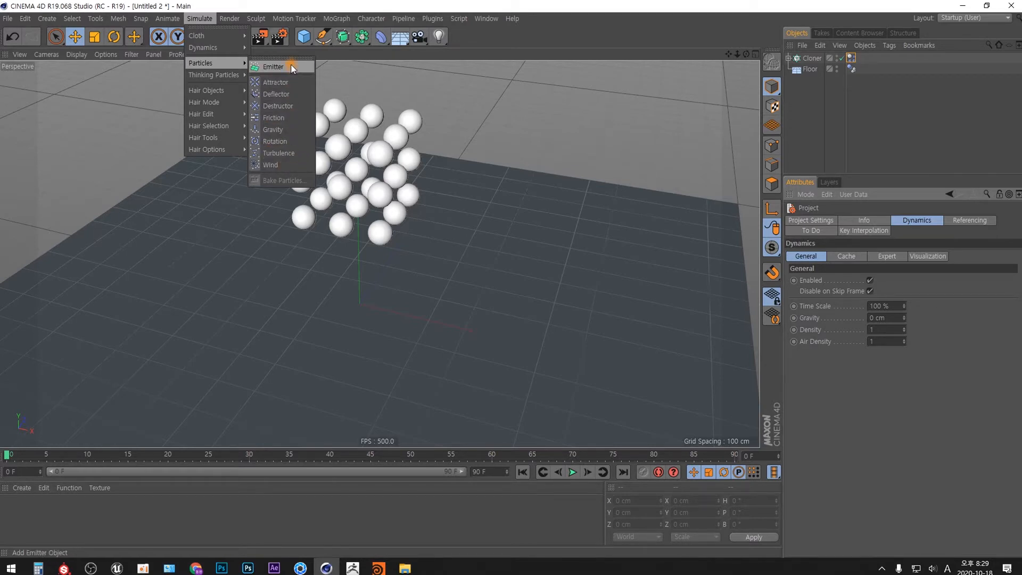
left_click(277, 130)
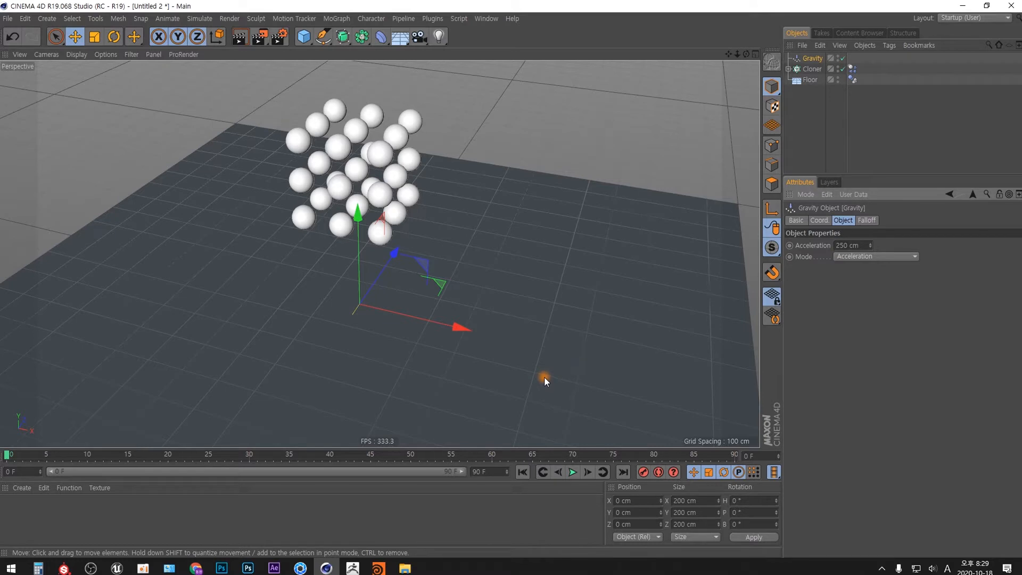
left_click(573, 472)
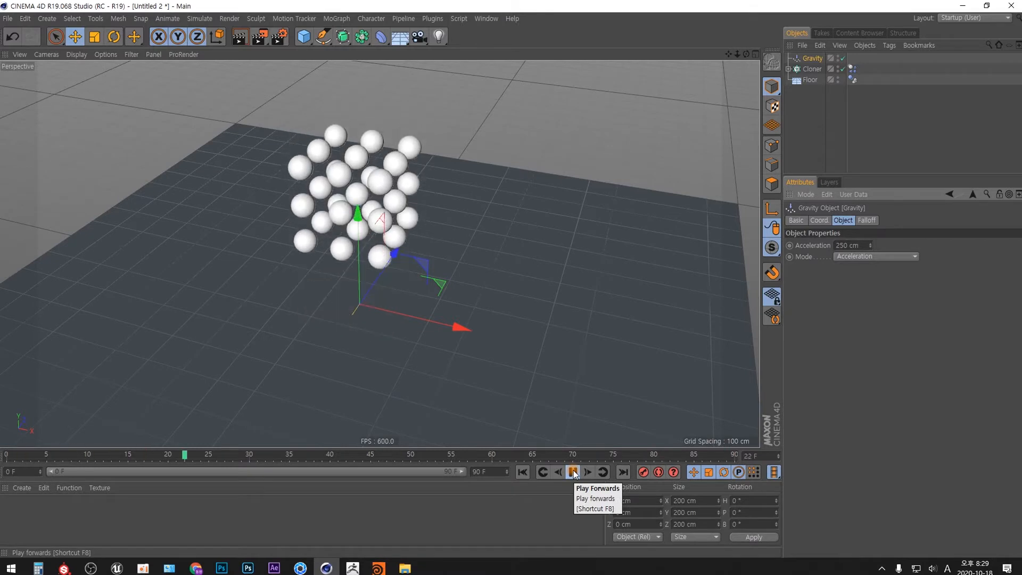
left_click(573, 472)
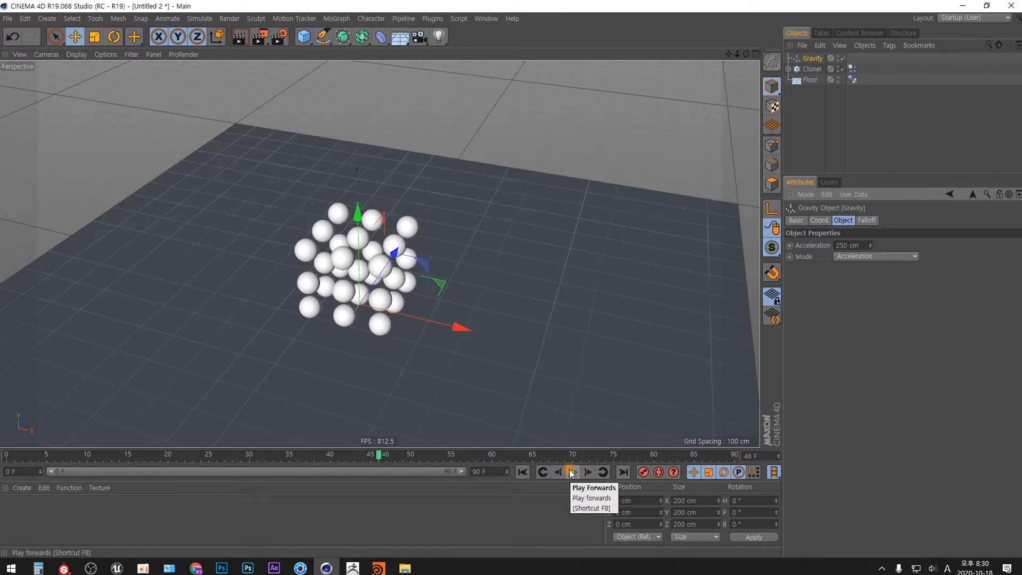
Set the Gravity object's acceleration to 980 cm and return to frame 0
double_click(842, 245)
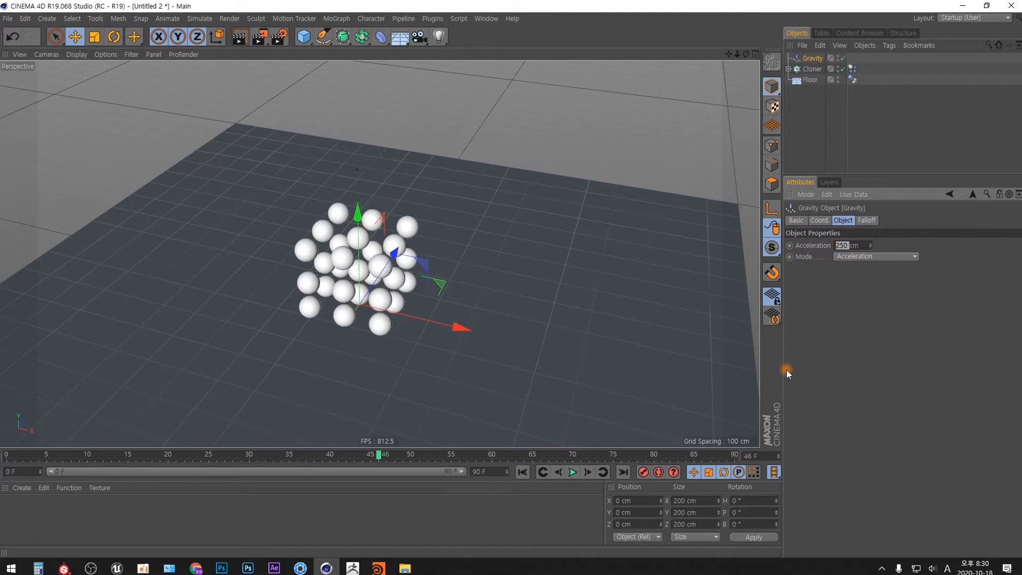
type("980")
key("Return")
left_click(523, 472)
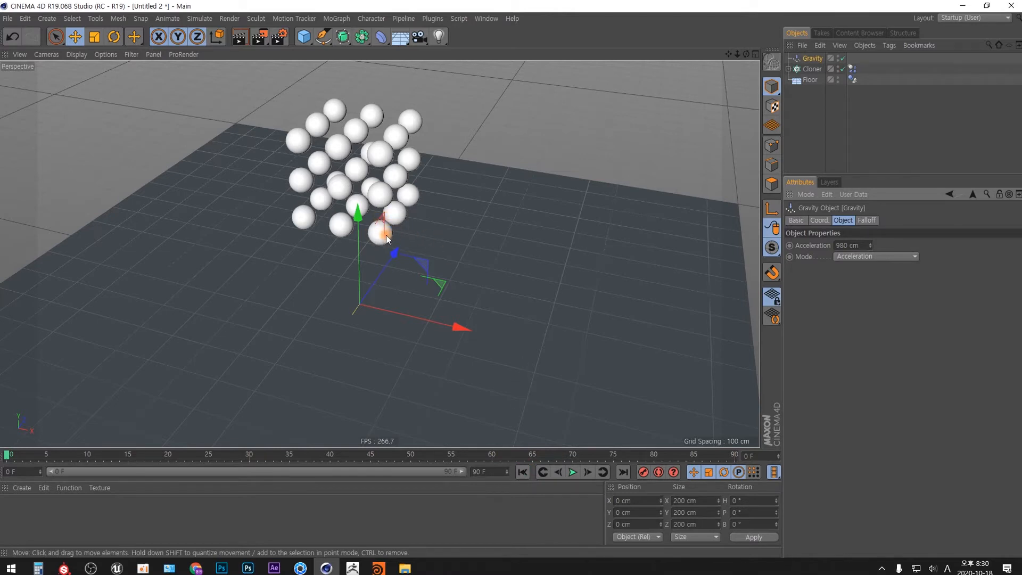
Expand the Cloner to check its Sphere, add a Figure primitive for scale, and move it to about 269 cm along the X axis
left_click(788, 69)
left_click(817, 79)
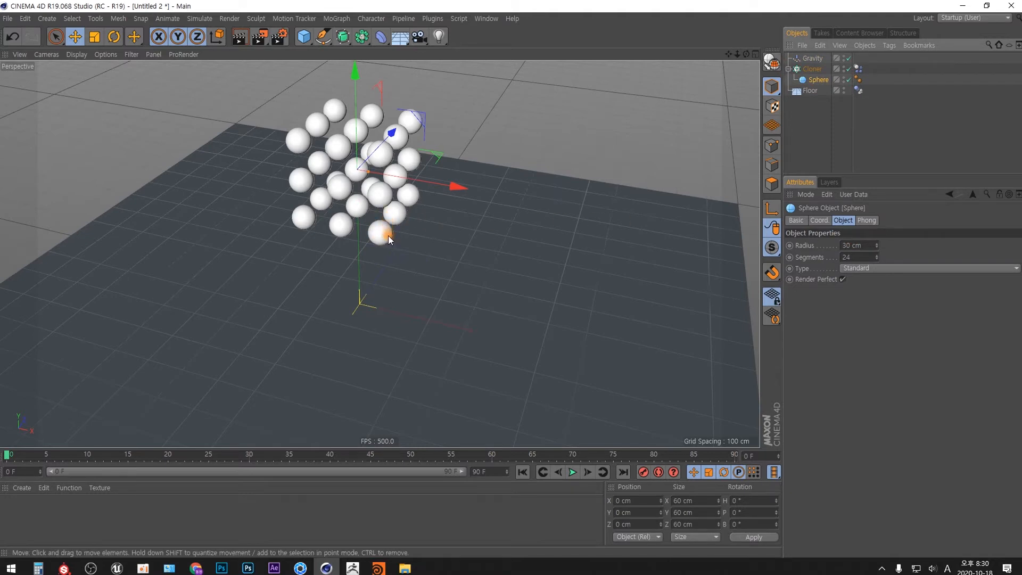
left_click(304, 36)
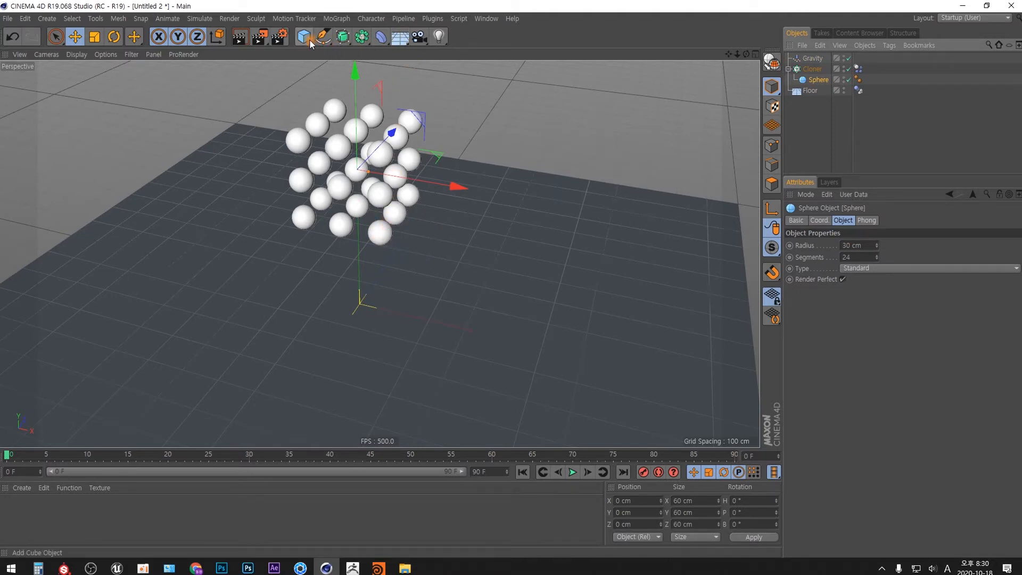
left_click(466, 111)
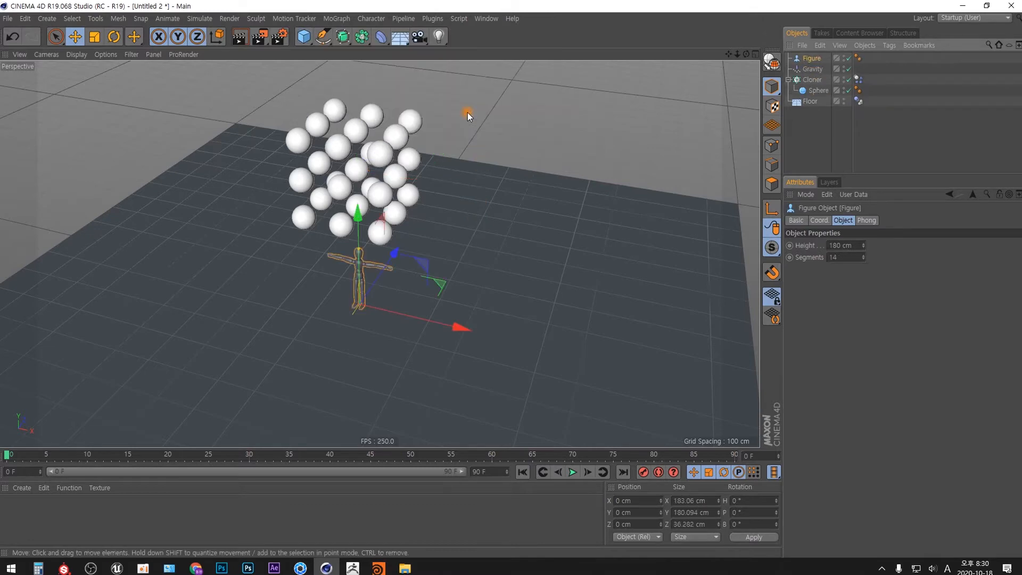
left_click_drag(480, 277, 508, 223, "alt")
left_click_drag(480, 282, 438, 281)
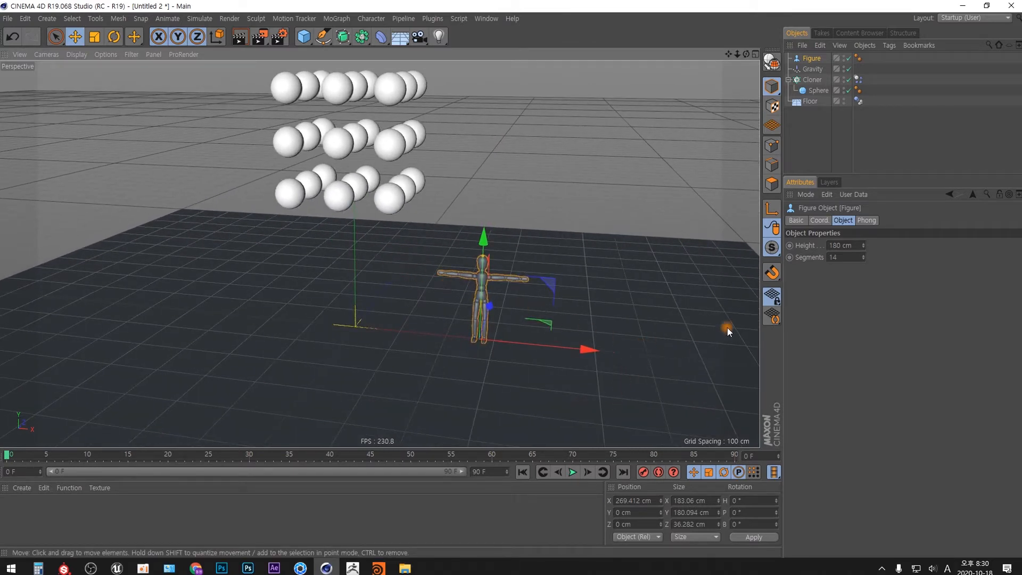
Select the Gravity object, play the simulation of the spheres falling beside the figure, stop it, and return to frame 0
left_click(813, 69)
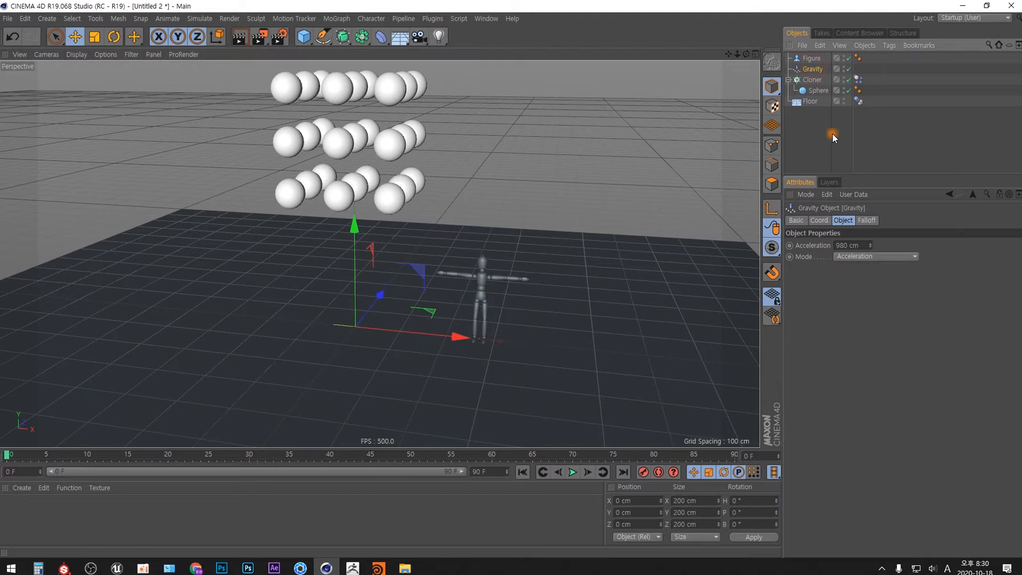
left_click(848, 246)
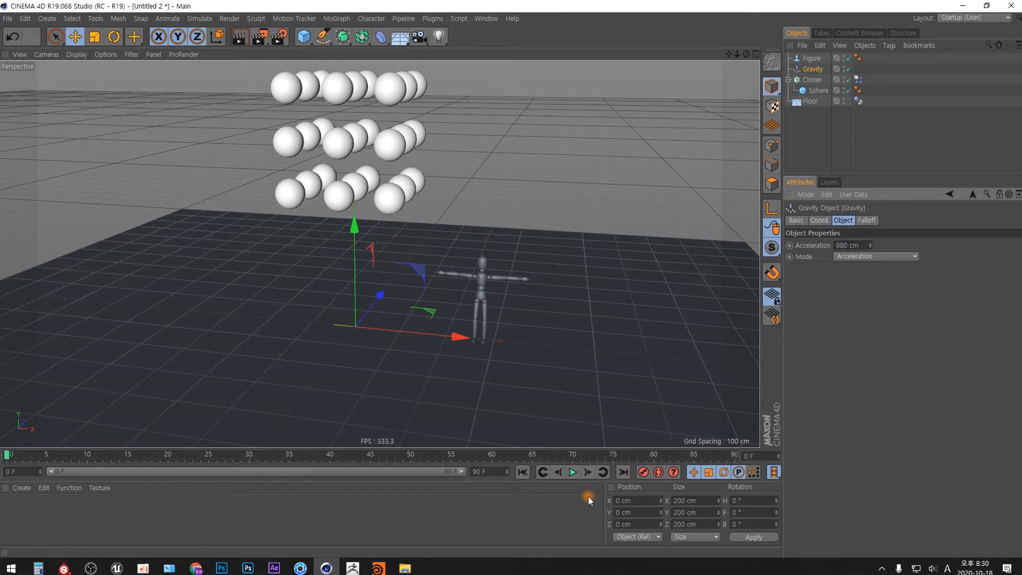
left_click(573, 472)
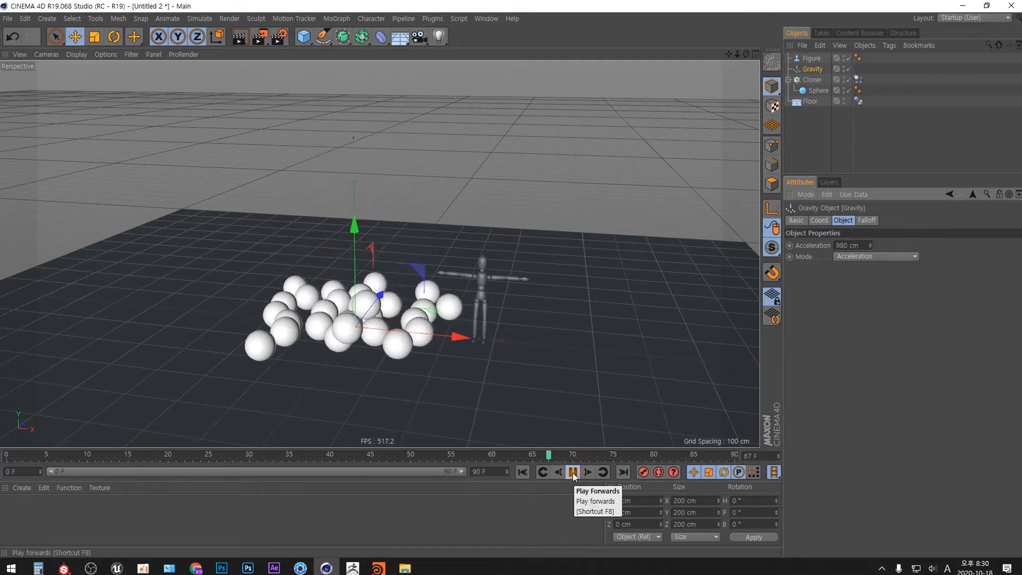
left_click(574, 472)
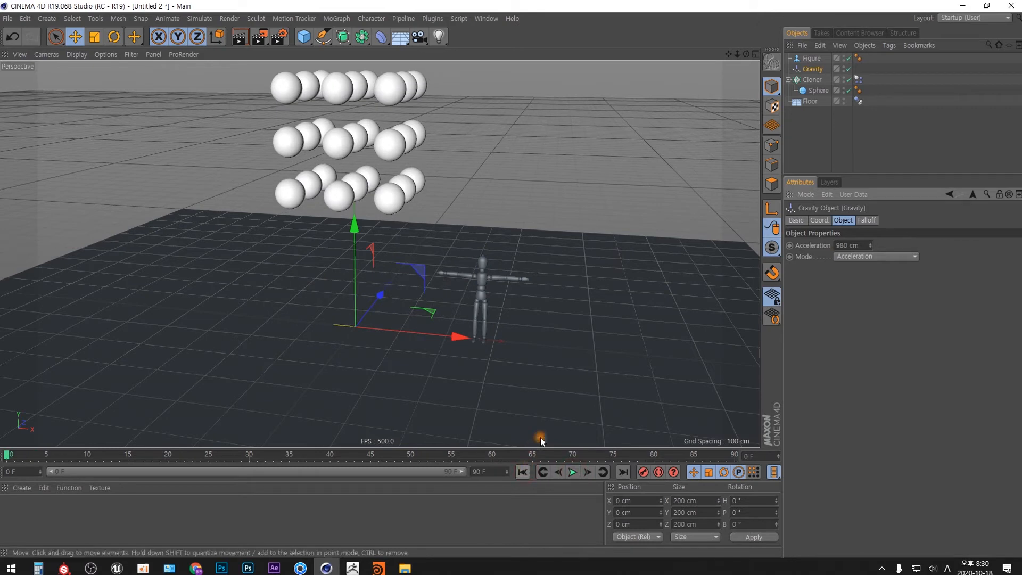
Switch to the MoDy_03_08-ParticleForces.c4d document and examine its gravity object's direction arrow and coordinates
left_click(486, 18)
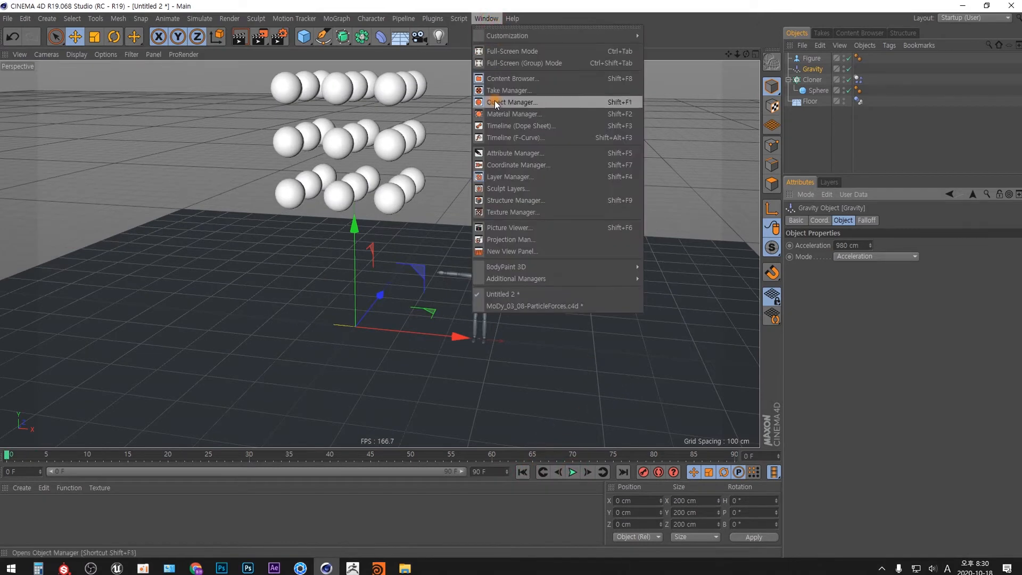
left_click(516, 306)
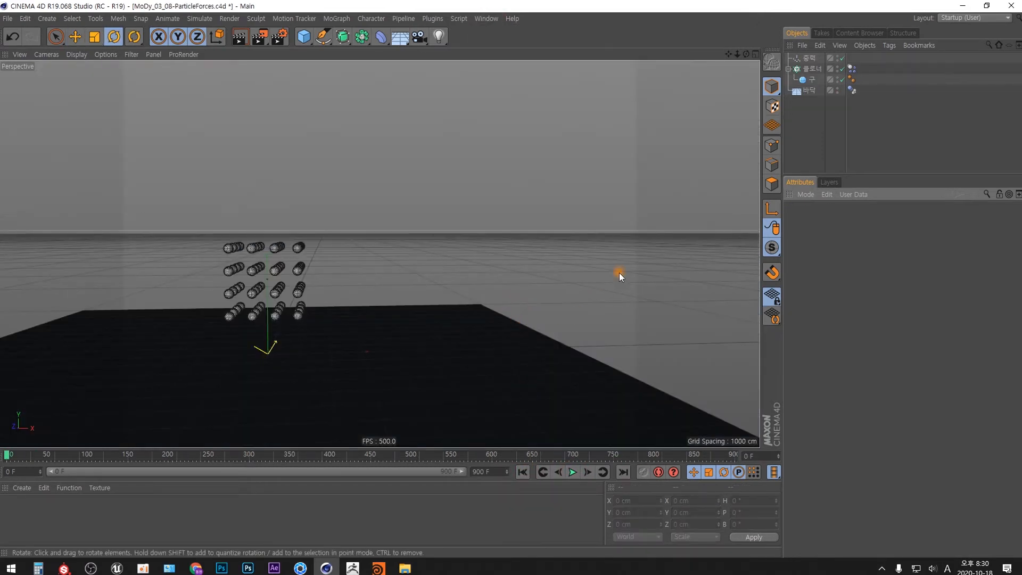
left_click(809, 58)
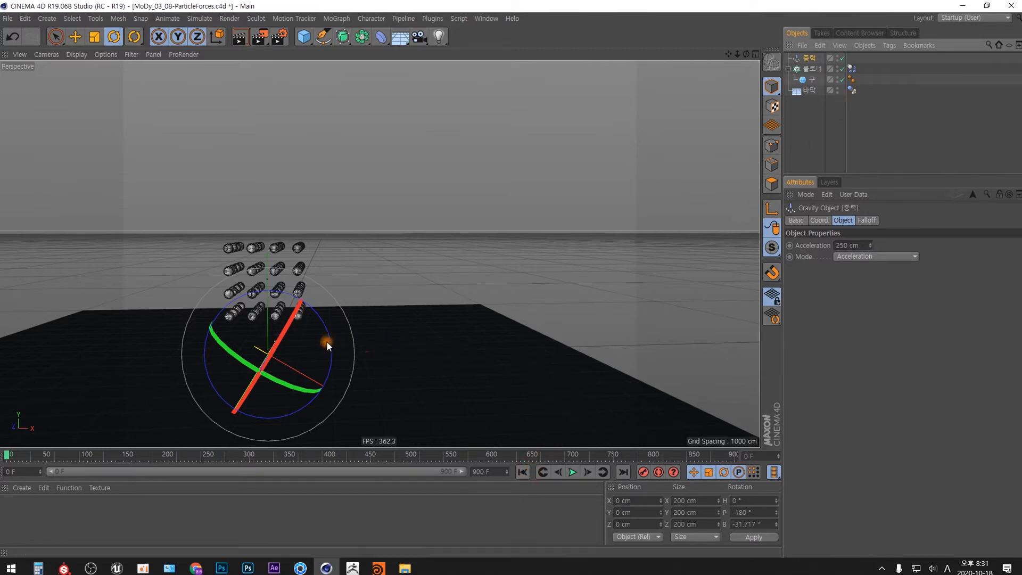
left_click_drag(327, 341, 385, 328, "alt")
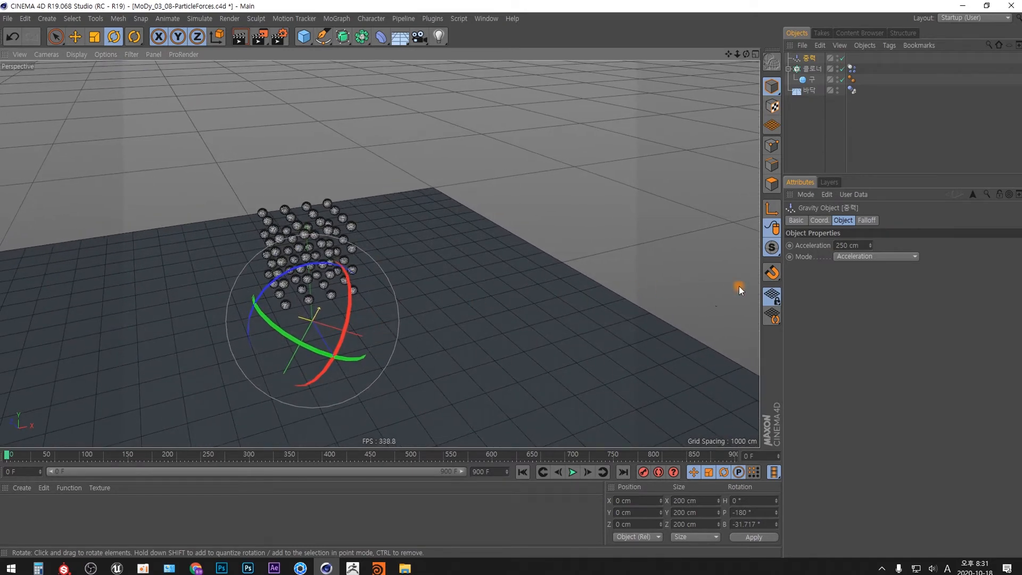
left_click(821, 221)
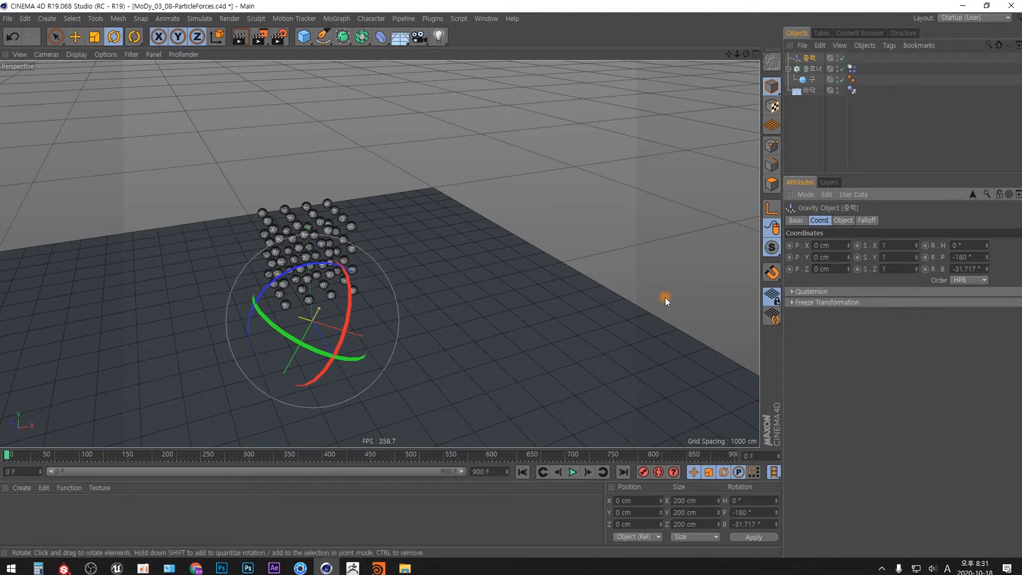
Return to the Untitled 2 document, move the Gravity object to about X -338 cm, Y 179 cm, and check its falloff and coordinates
left_click(486, 19)
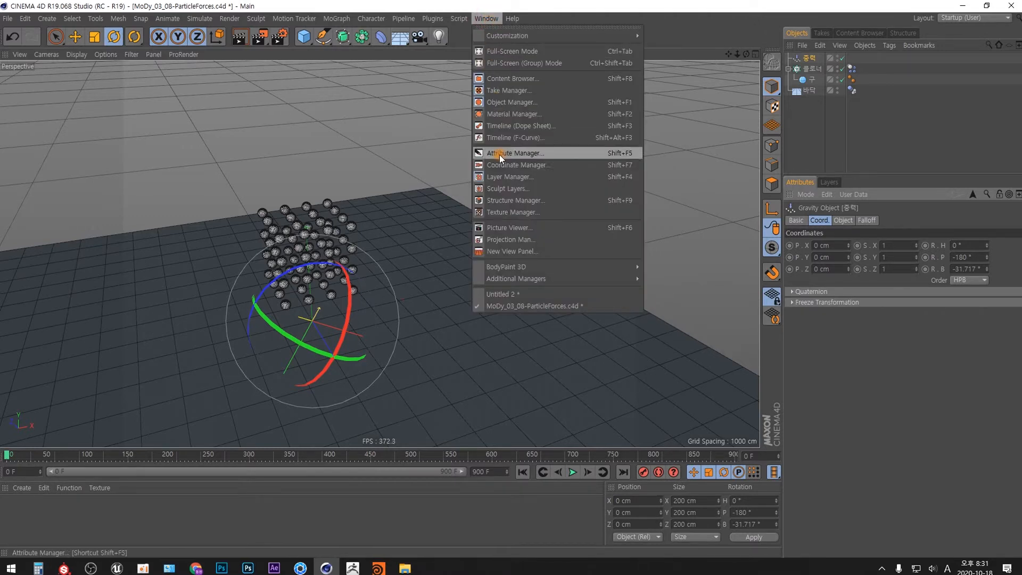
left_click(504, 294)
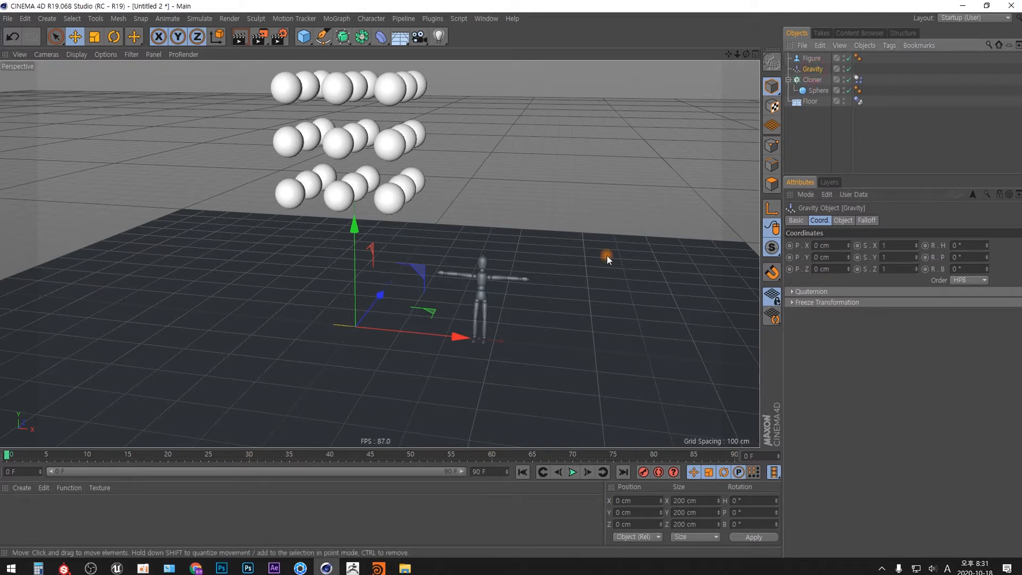
left_click_drag(425, 273, 270, 176)
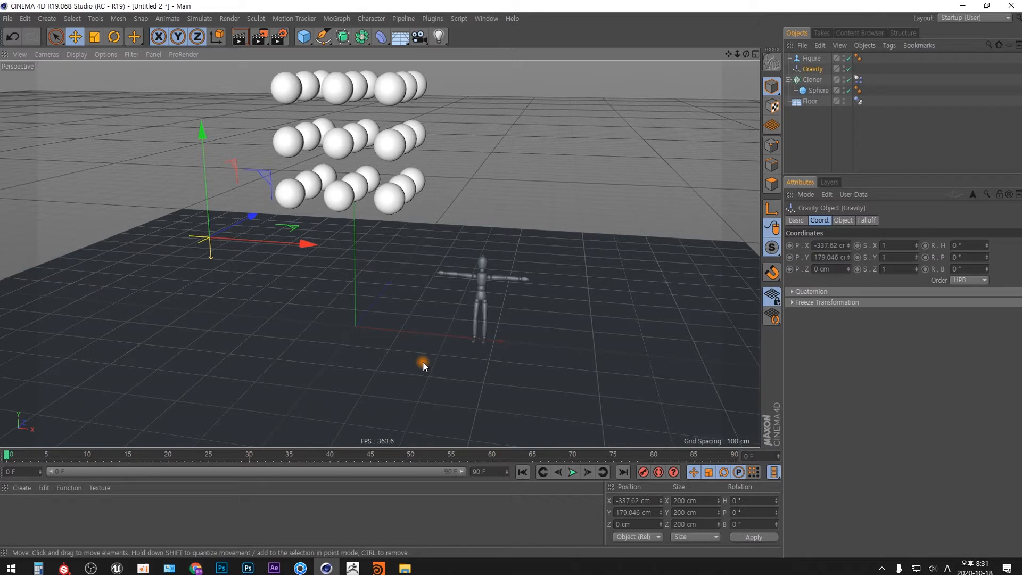
left_click(868, 220)
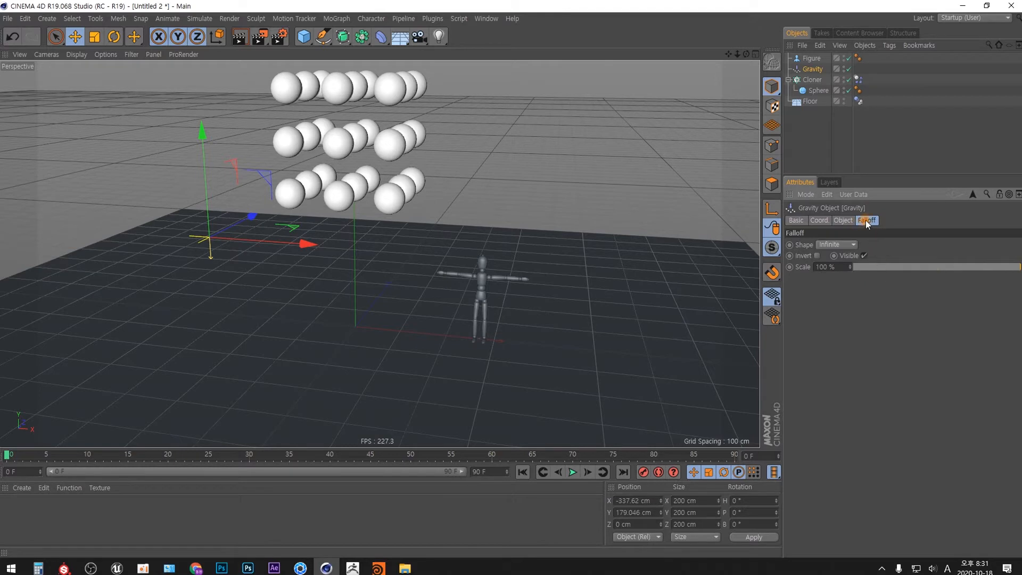
left_click(820, 220)
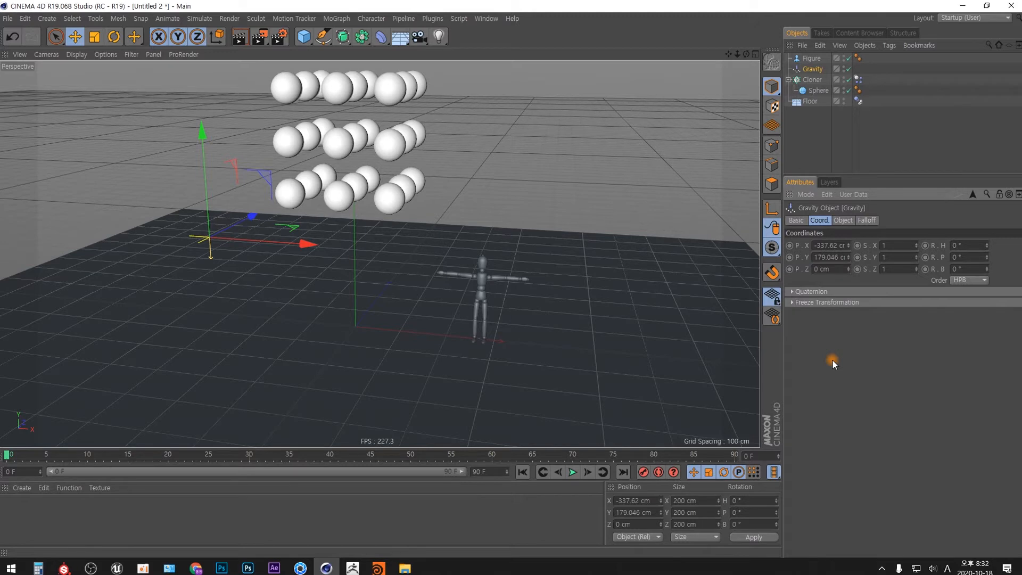
Rotate the Gravity object to a pitch of 180° so it points upward, play the simulation, and stop it
key("r")
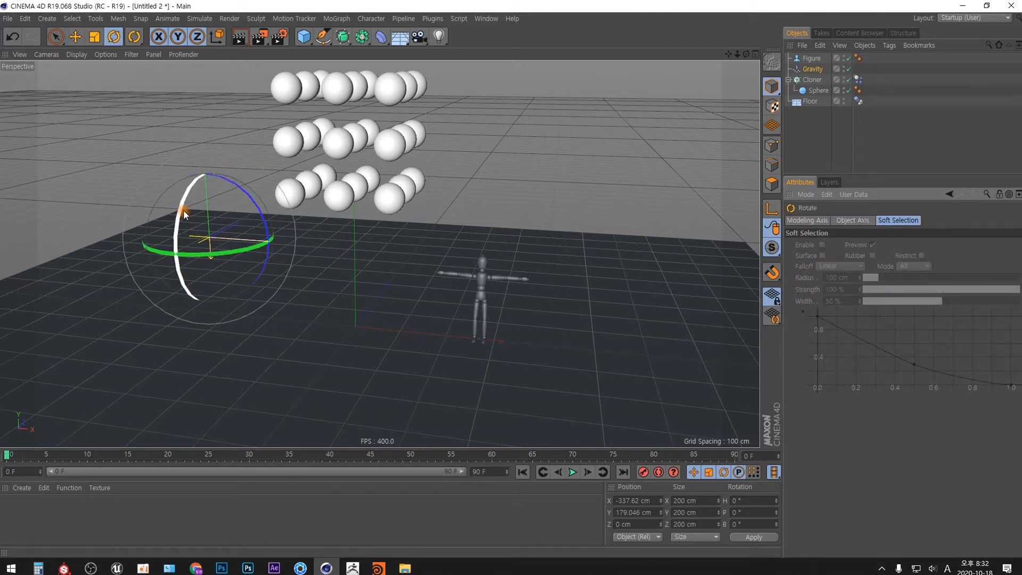
left_click_drag(202, 178, 345, 400)
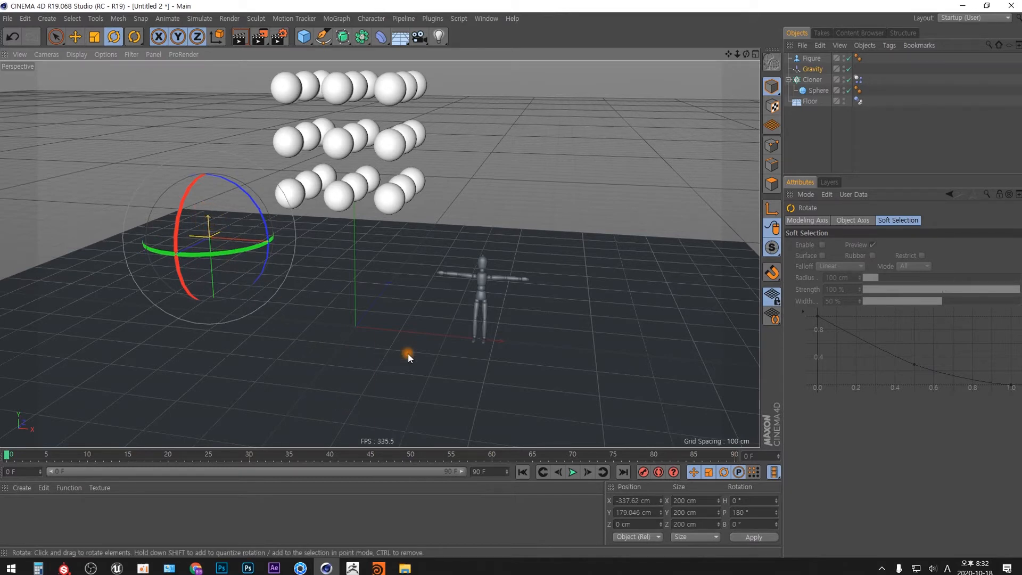
left_click(572, 473)
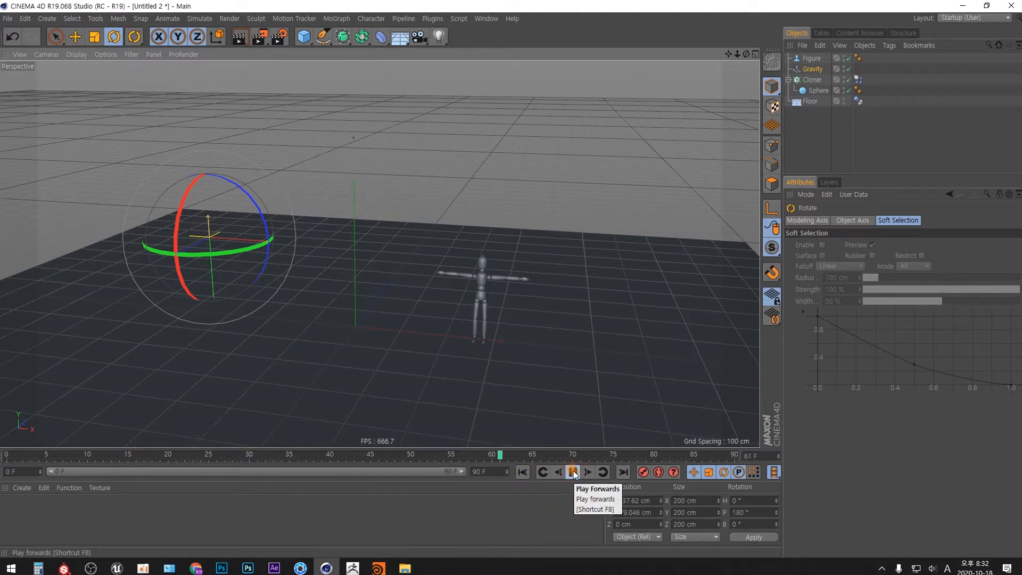
left_click(572, 472)
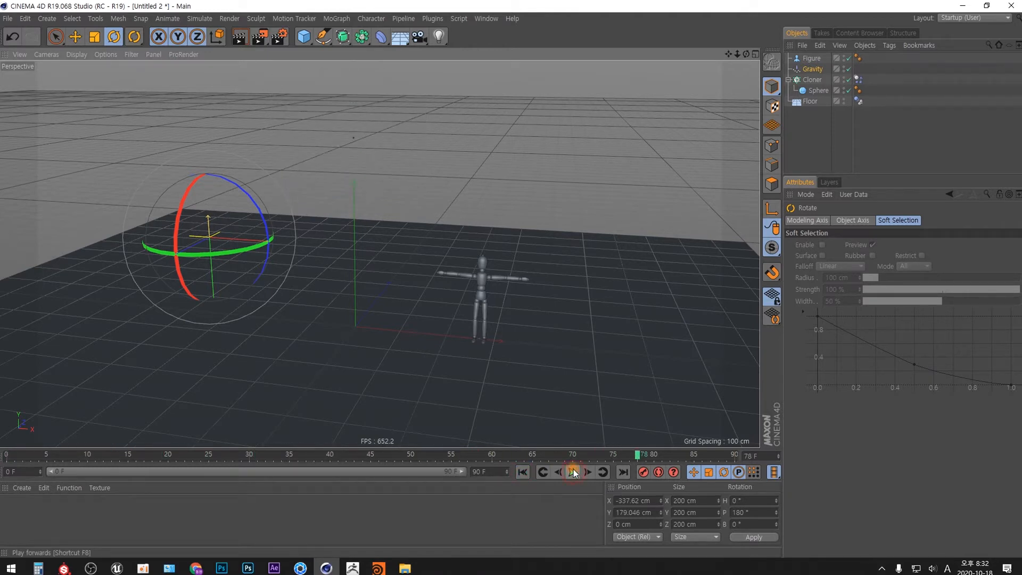
Return to frame 0, add a cube, flatten it to about 15 cm high, and move it above the spheres to about X -75 cm, Y 671 cm
left_click(522, 472)
left_click_drag(480, 356, 567, 403, "alt")
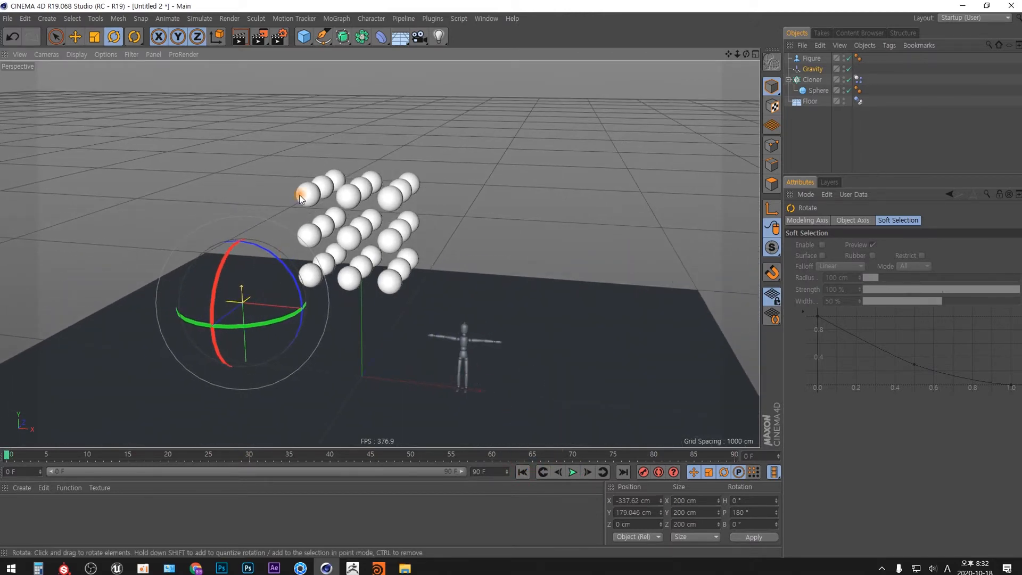
left_click(309, 40)
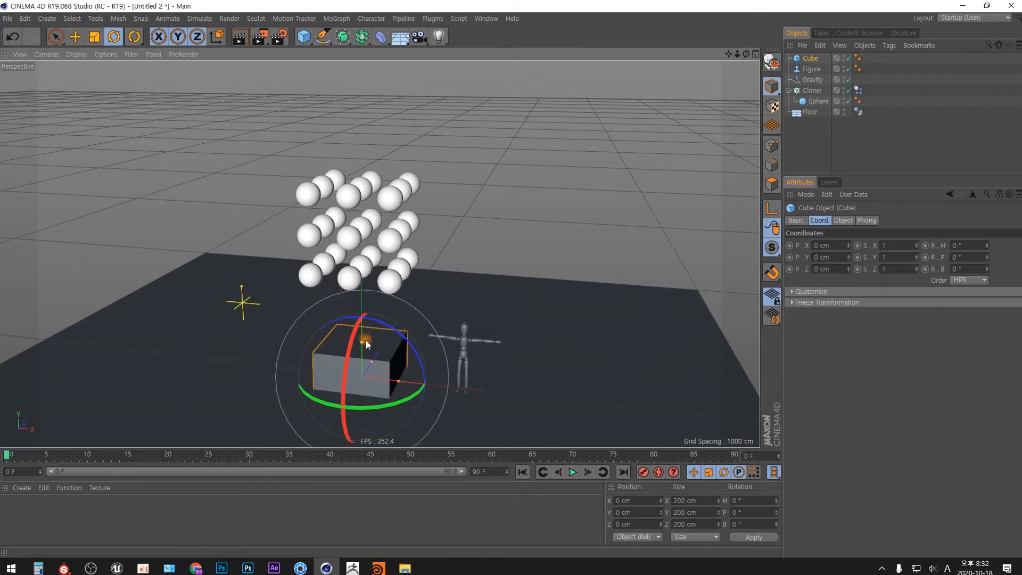
left_click_drag(362, 353, 400, 237)
key("e")
left_click_drag(463, 117, 428, 122)
Give the flattened cube a Rigid Body simulation tag and set its Dynamic option to Off
right_click(842, 58)
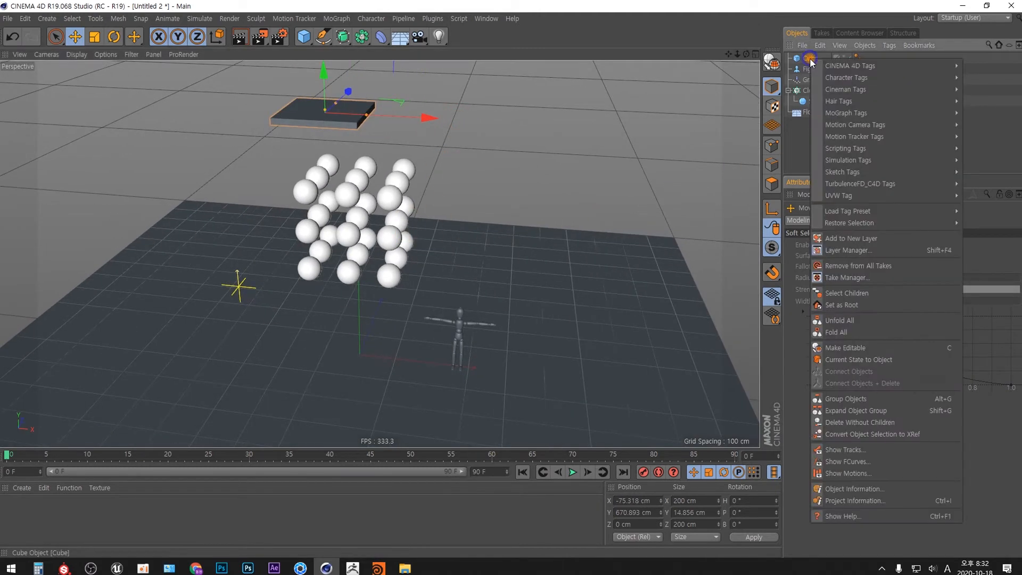
mouse_move(878, 161)
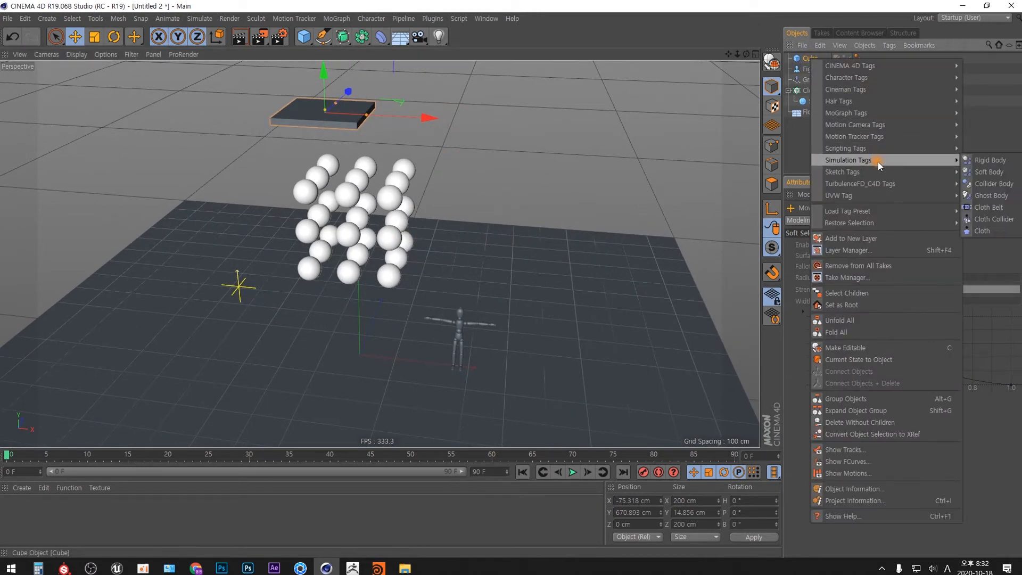
left_click(986, 160)
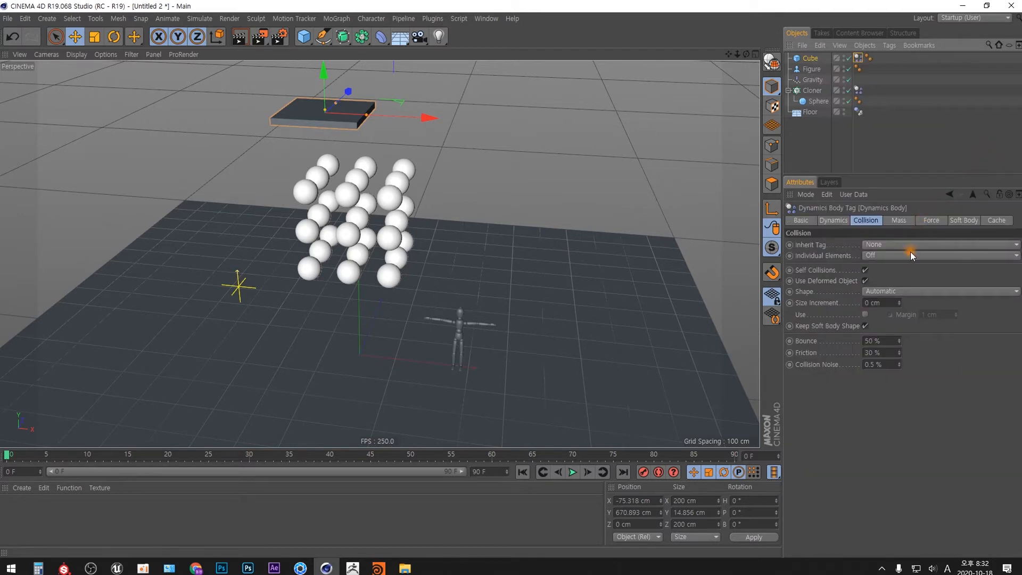
left_click(833, 220)
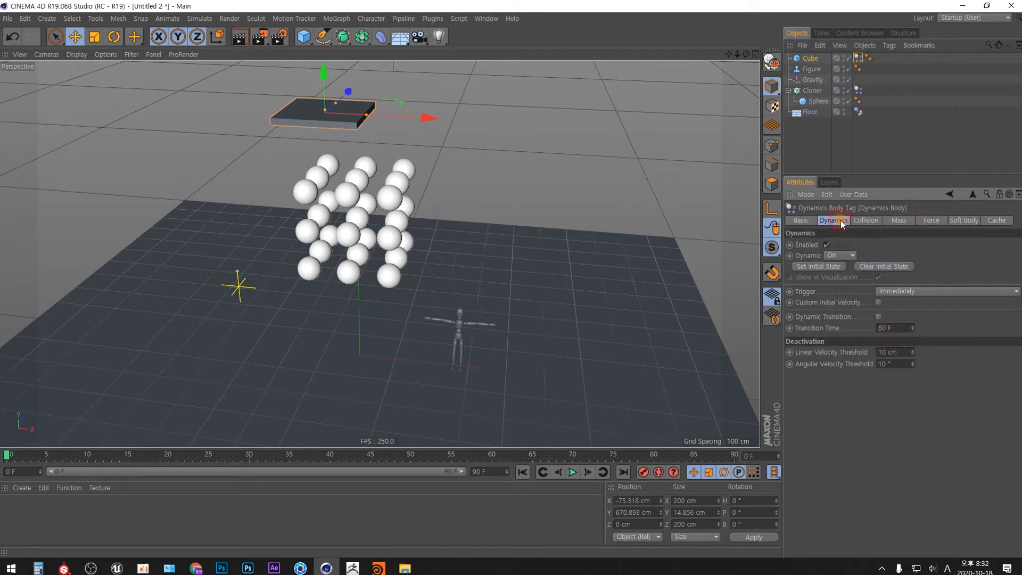
left_click(826, 256)
left_click(841, 268)
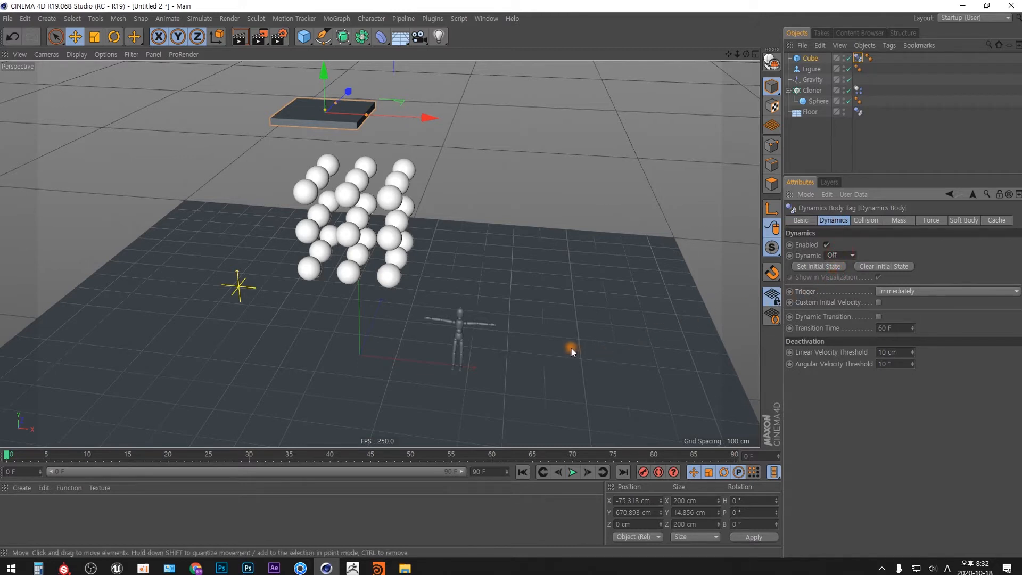
Stretch the slab to about 449 cm along Z, play the simulation of the spheres rising into it, stop it, and return to frame 0
left_click_drag(336, 102, 379, 101)
left_click_drag(564, 276, 564, 349, "alt")
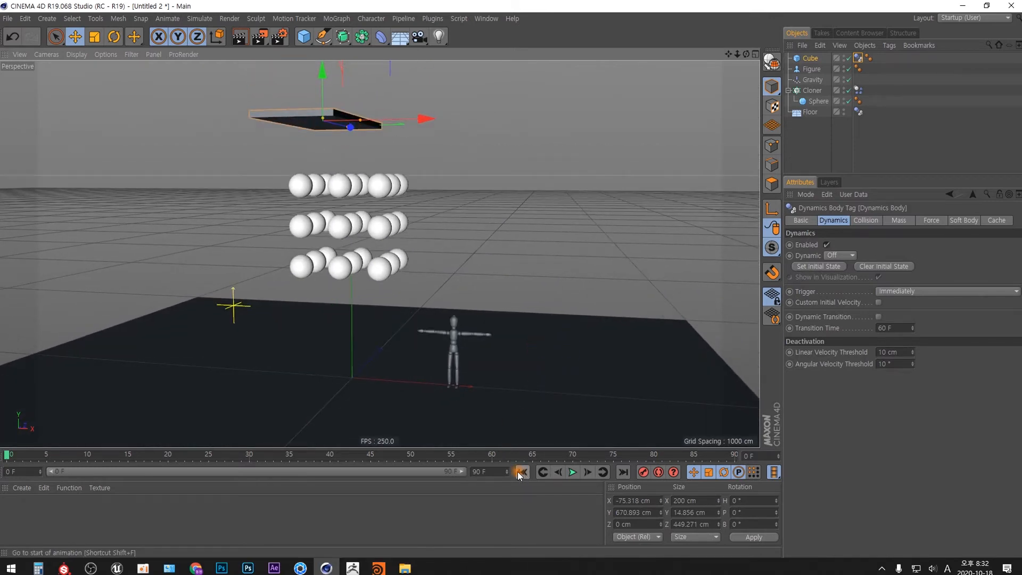
key("F8")
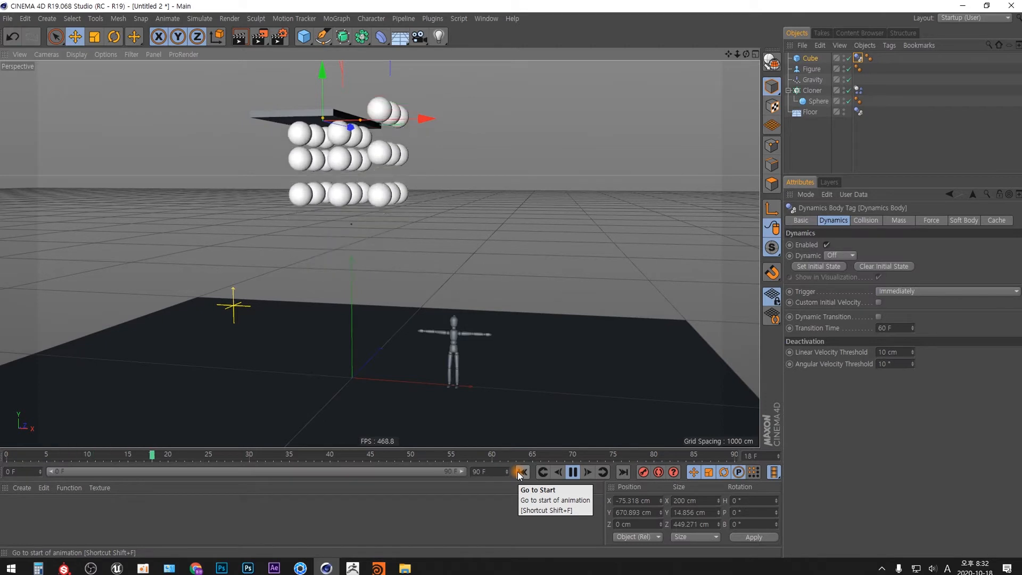
key("F8")
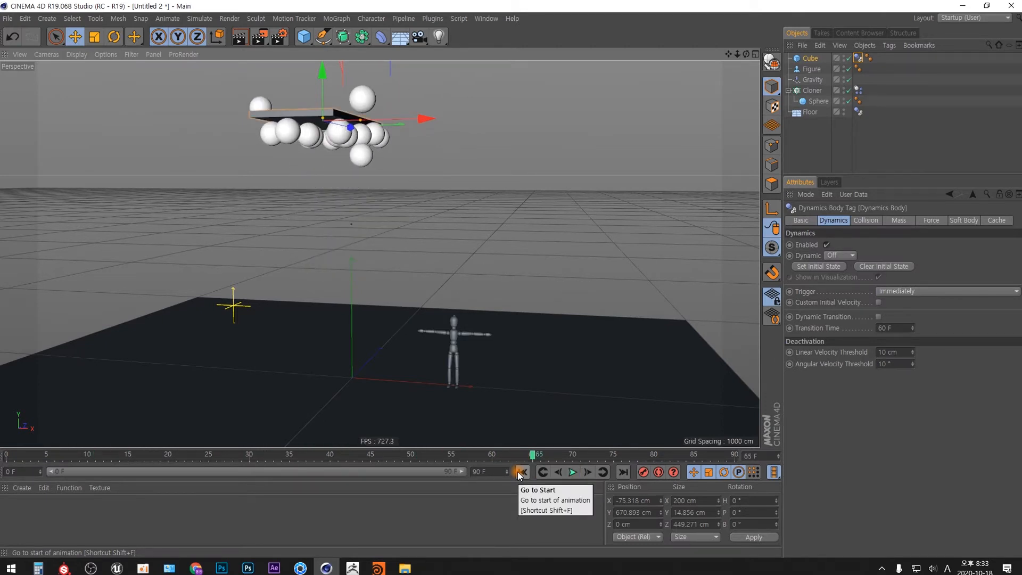
left_click(519, 473)
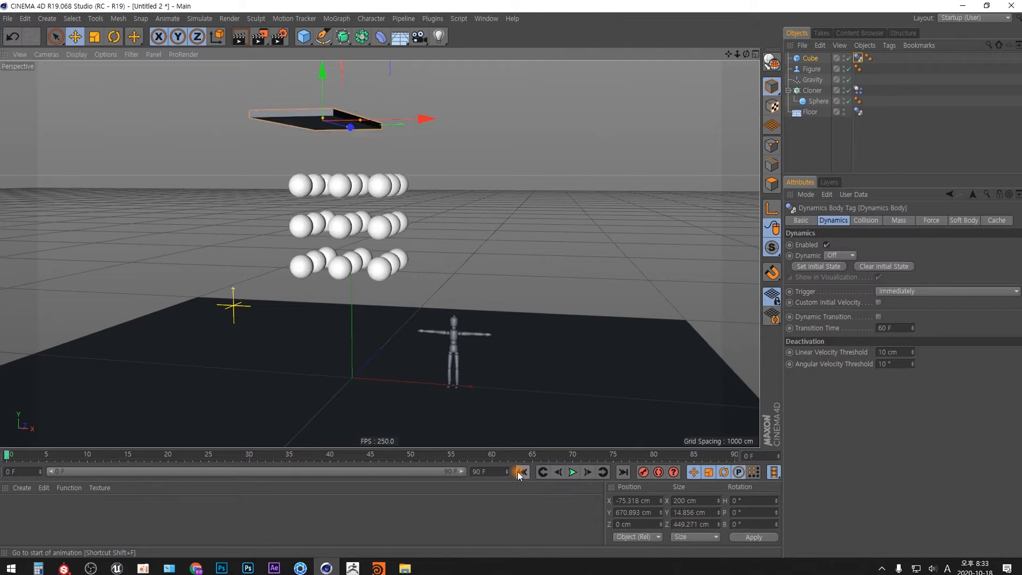
Rotate the Gravity object to a bank of -90° so that it points sideways along the X axis
left_click_drag(461, 339, 466, 351, "alt")
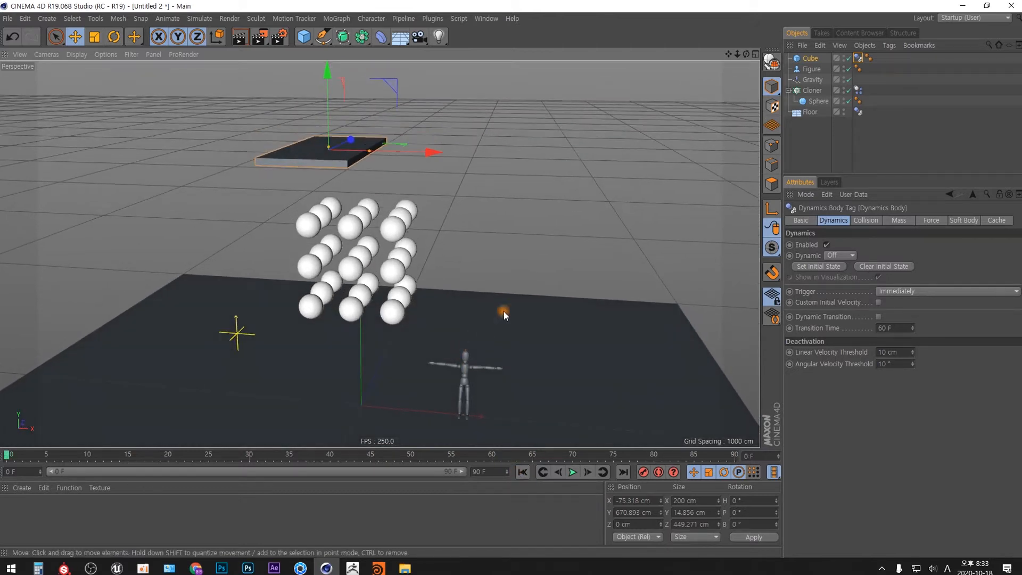
left_click(811, 69)
left_click(813, 79)
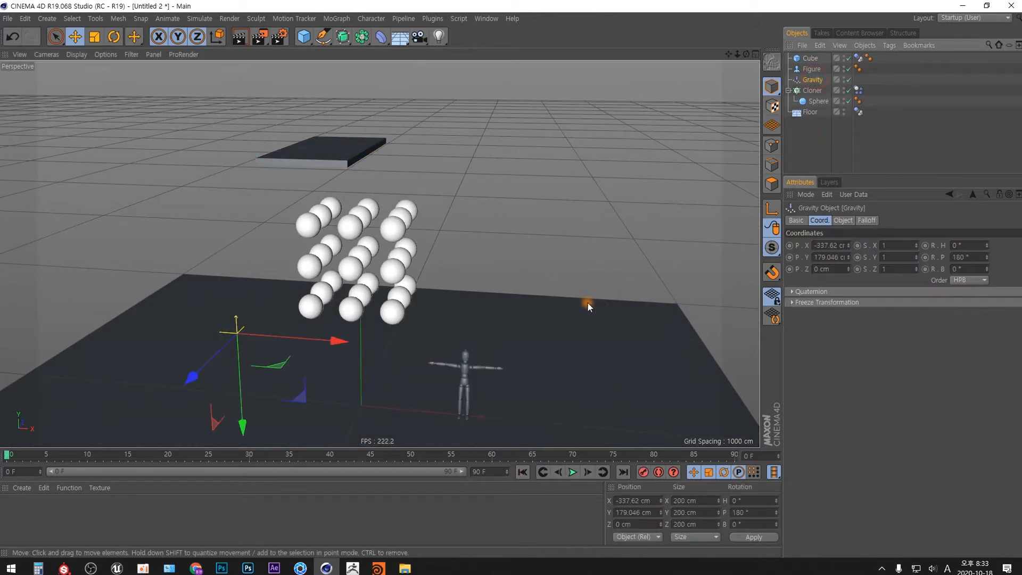
key("r")
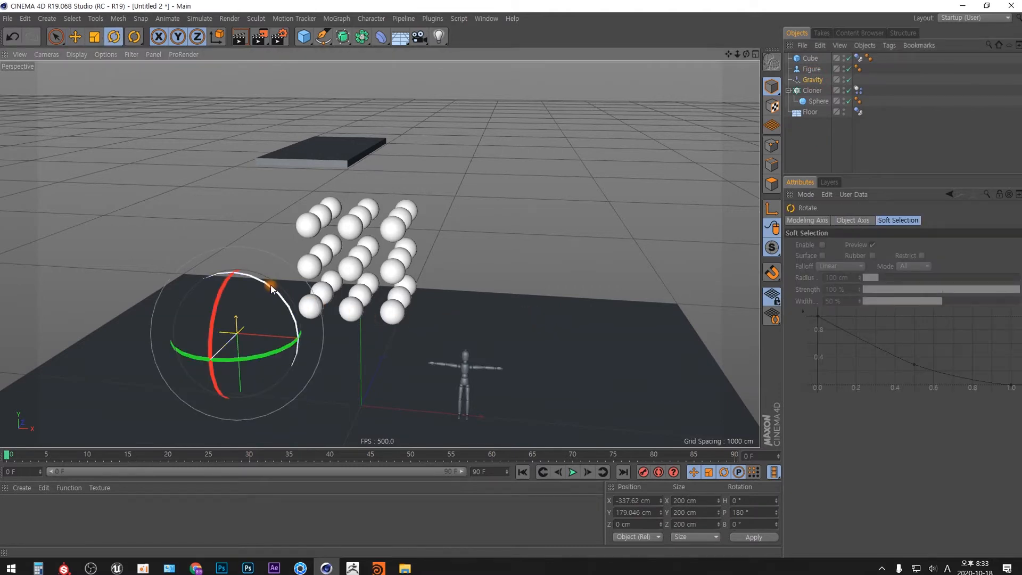
left_click_drag(270, 286, 311, 383)
left_click_drag(413, 281, 508, 323, "alt")
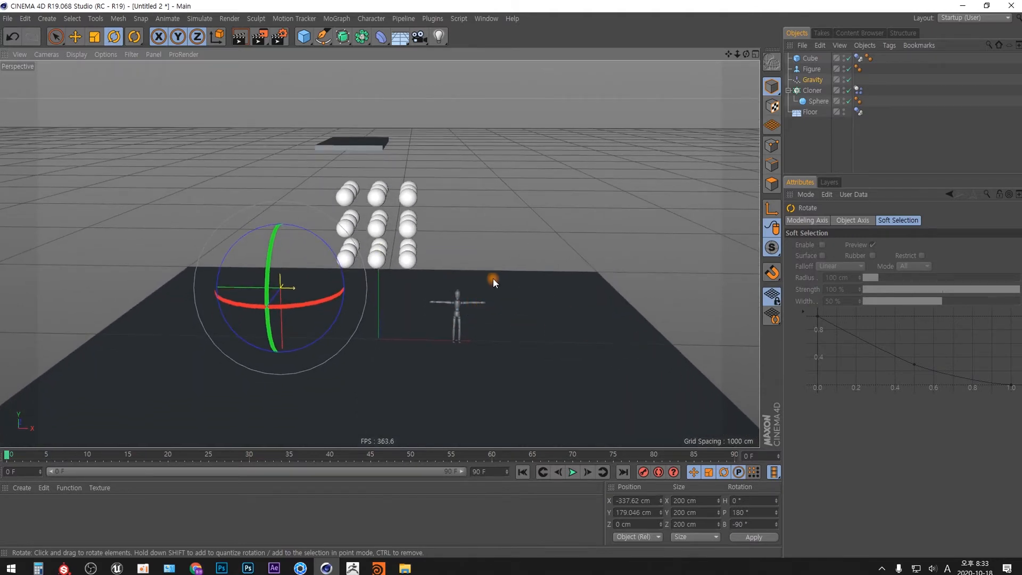
Duplicate the slab beside the spheres, tilt the copy to a bank of about 40°, and place it at about X 367 cm, Y 485 cm
left_click(811, 58)
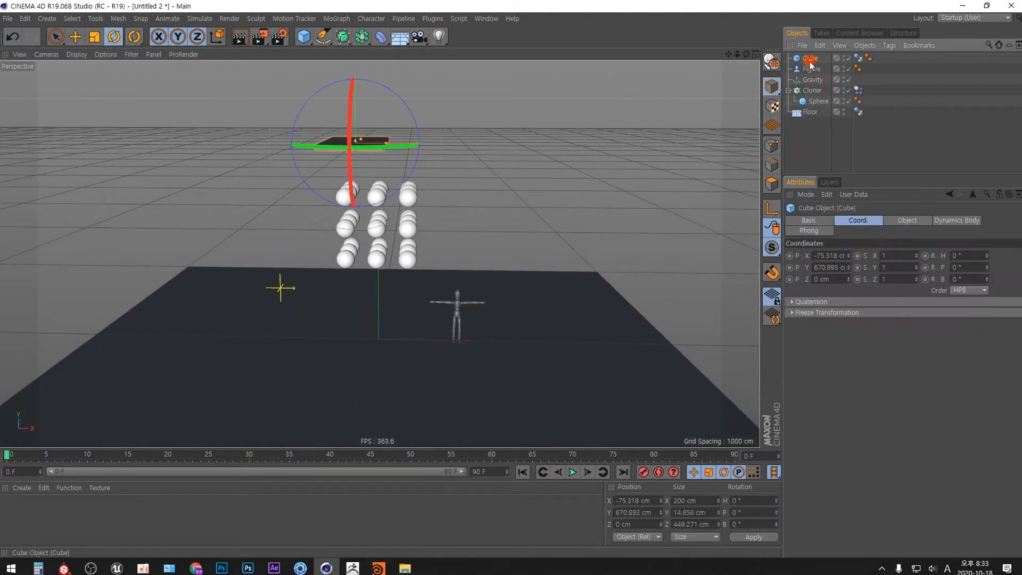
key("e")
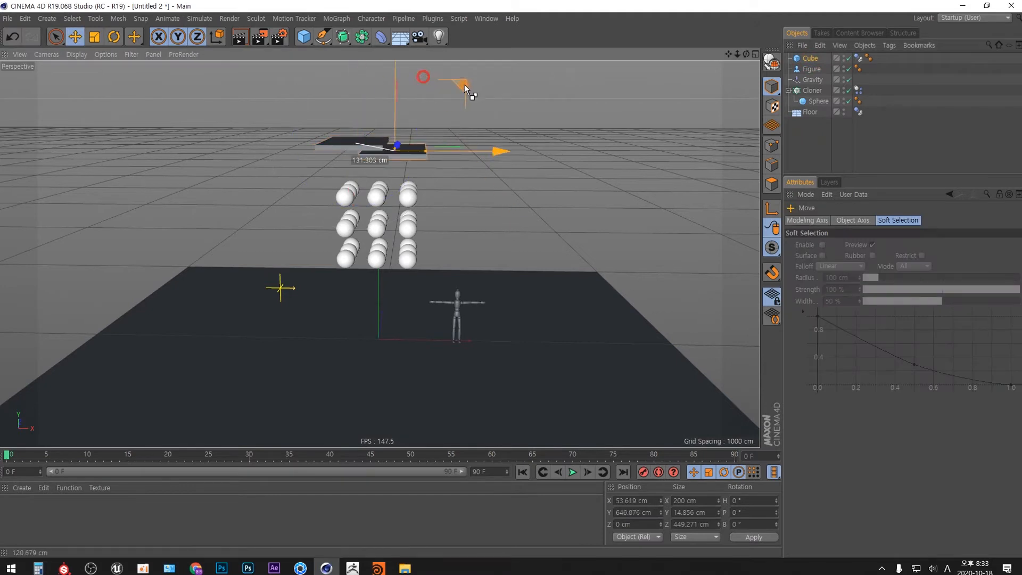
left_click_drag(465, 84, 581, 145)
key("r")
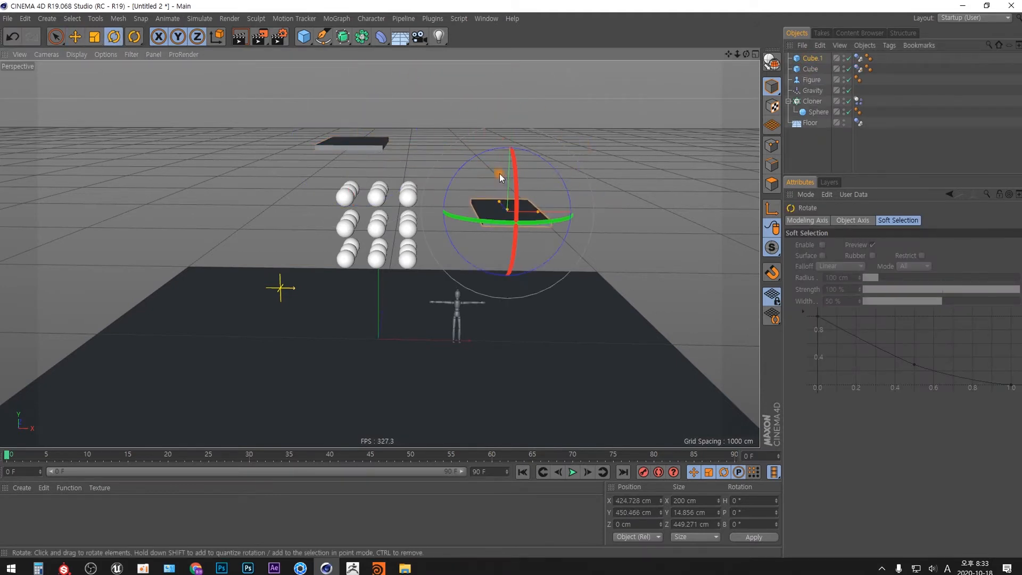
left_click_drag(460, 168, 527, 165)
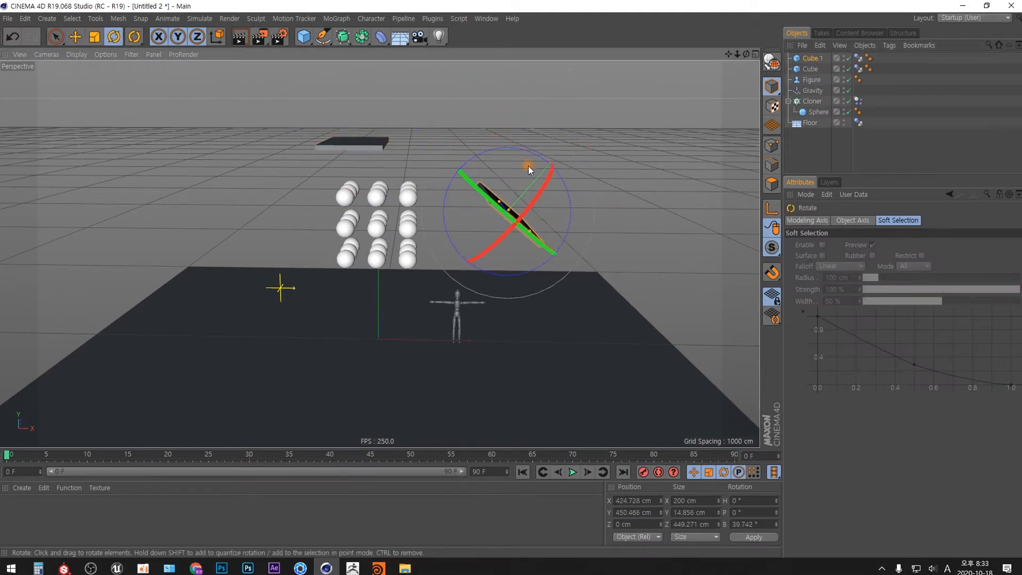
key("e")
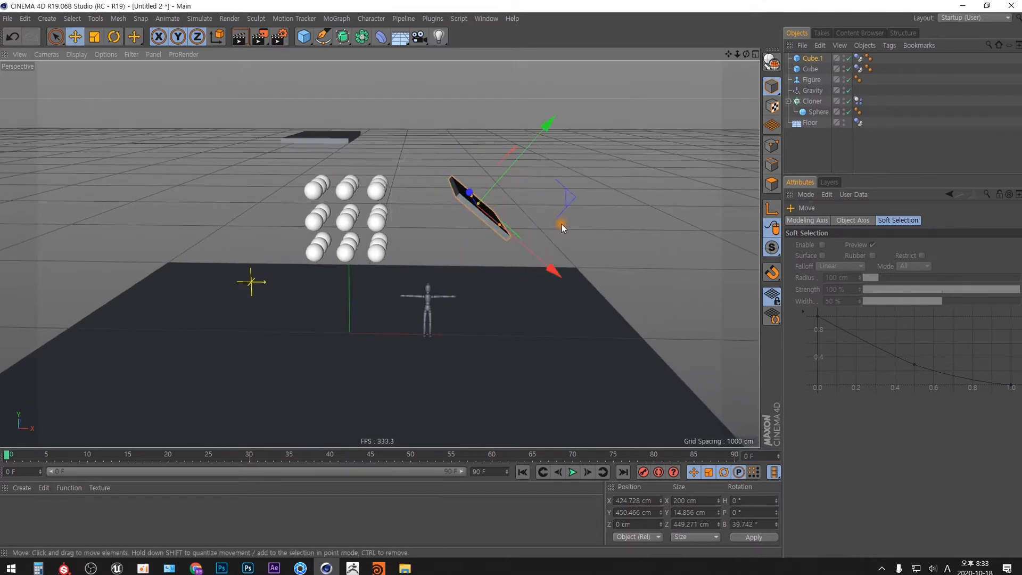
left_click_drag(561, 225, 552, 184)
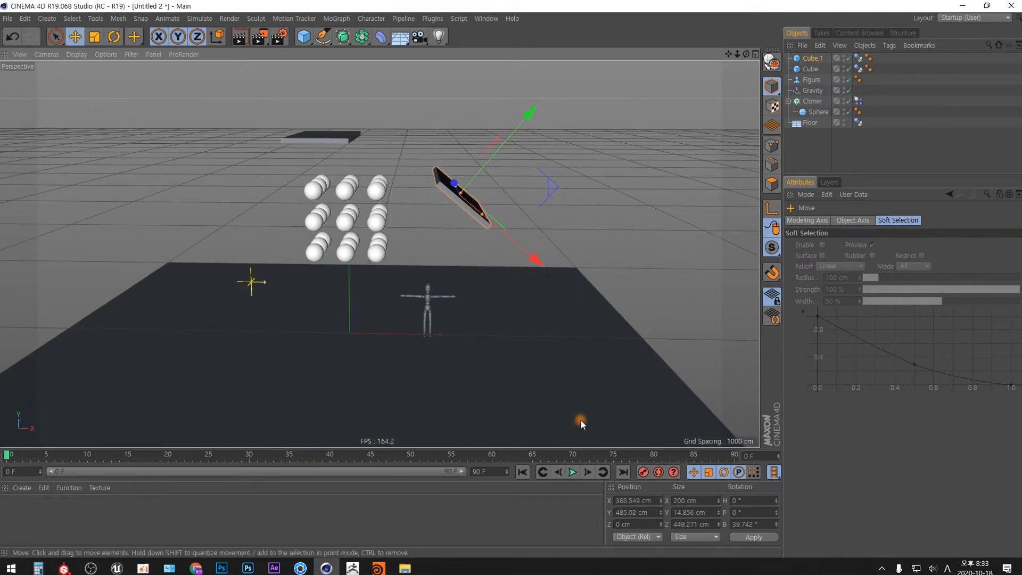
Play the simulation of the spheres moving sideways towards the tilted slab, stop it, and return to frame 0
left_click(574, 474)
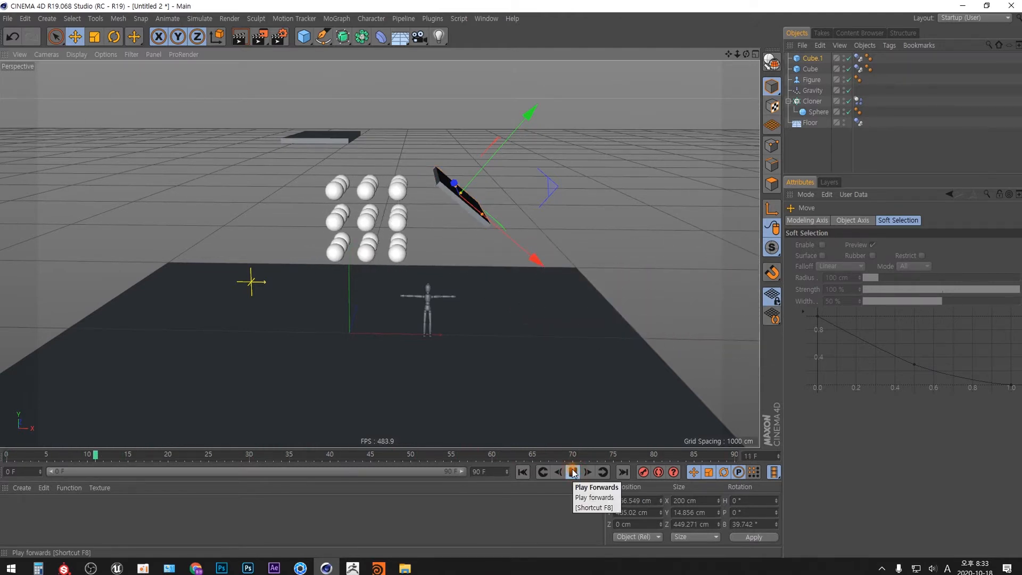
left_click(574, 473)
left_click(522, 472)
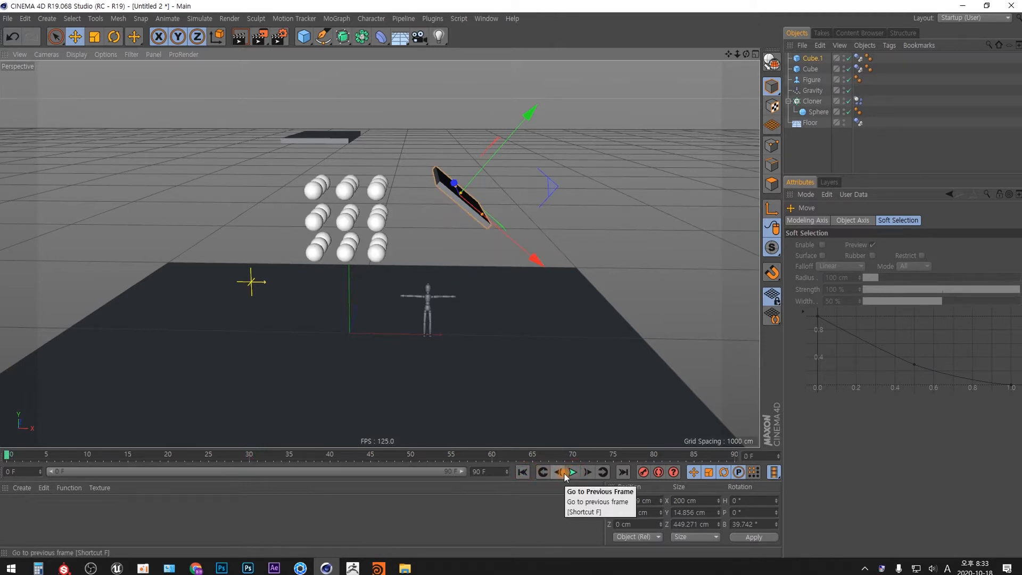
Check the Gravity object's coordinates and delete both slab cubes from the scene
left_click(813, 90)
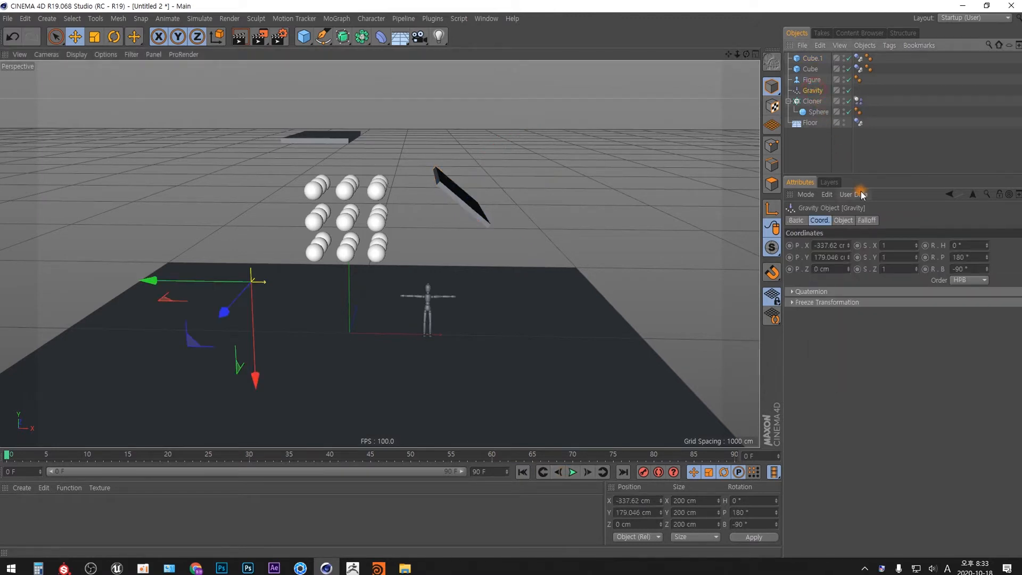
left_click(821, 222)
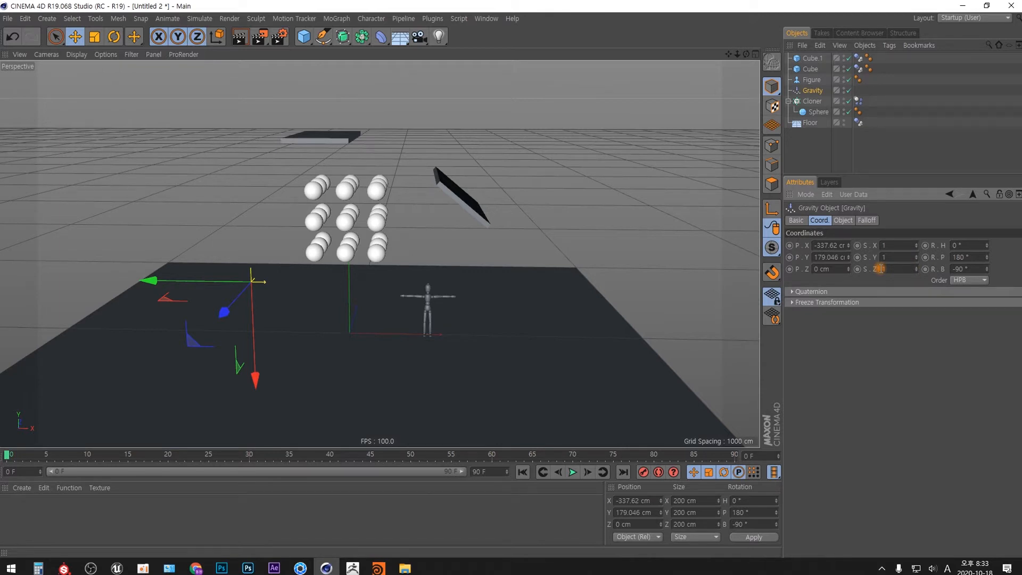
left_click(806, 151)
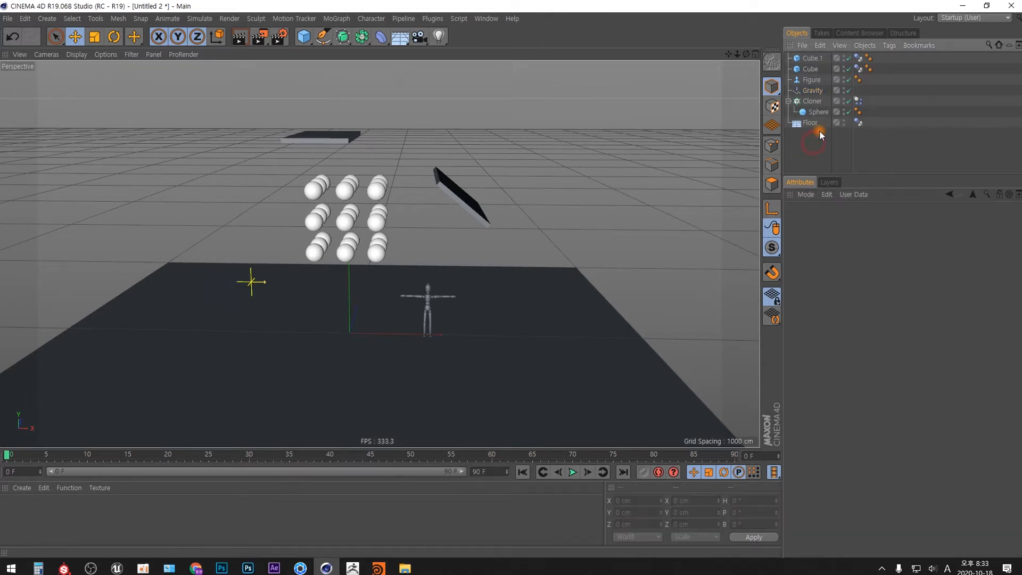
left_click(812, 69)
left_click(812, 58, "ctrl")
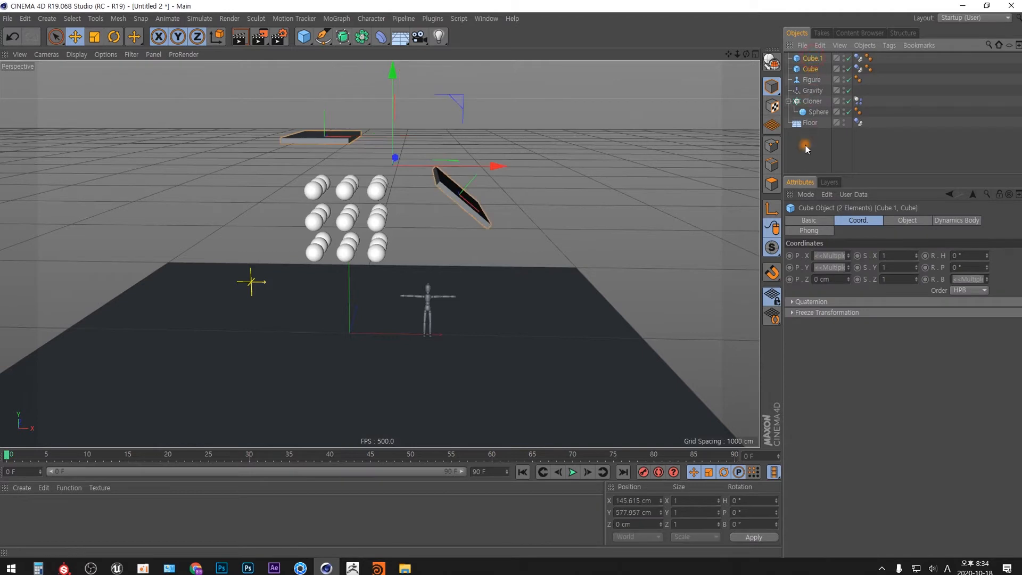
key("Delete")
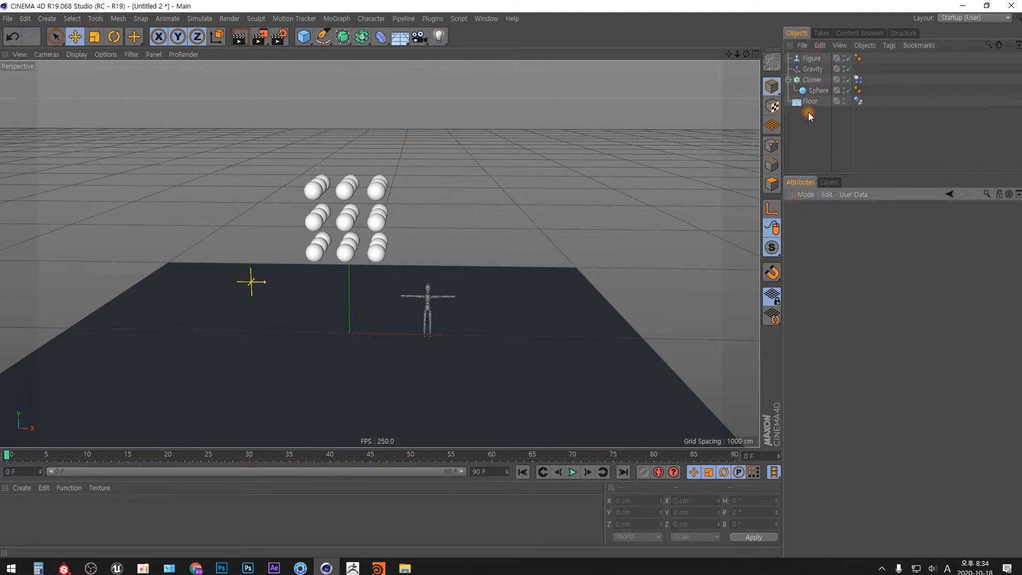
Add a new cube at the origin and set its X, Y and Z sizes to 400 cm each
left_click(307, 39)
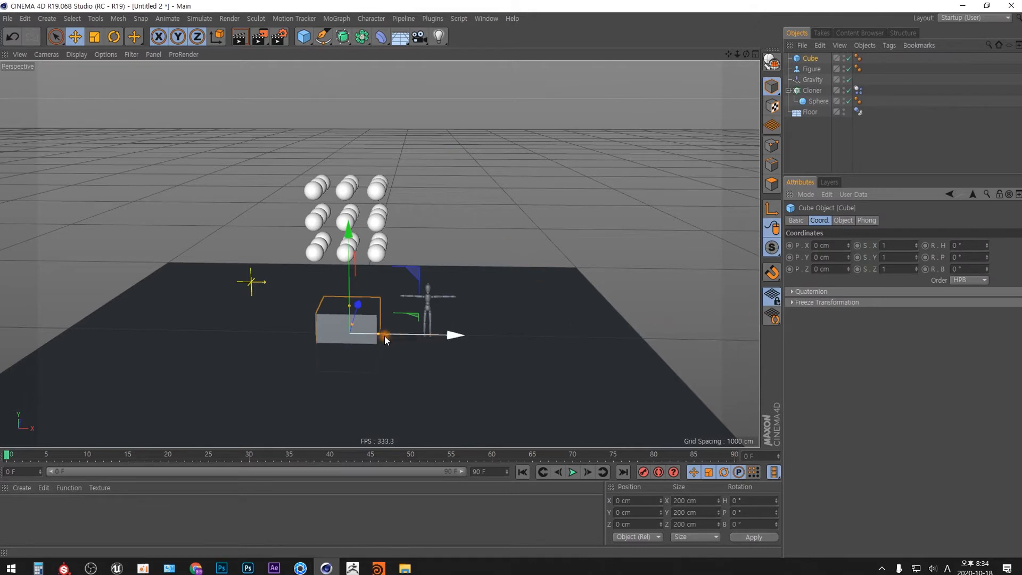
left_click(843, 220)
double_click(828, 246)
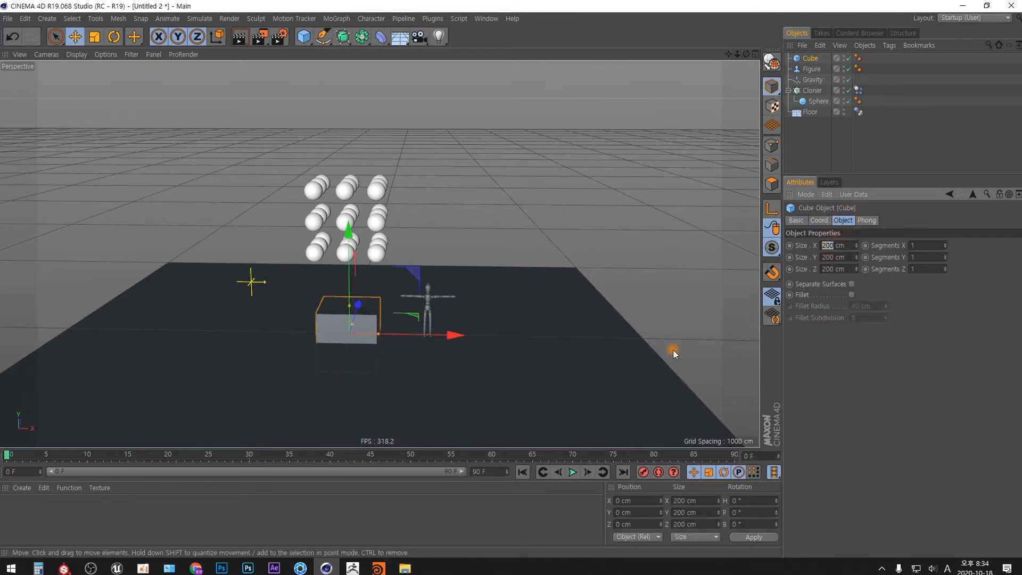
type("400")
key("Tab")
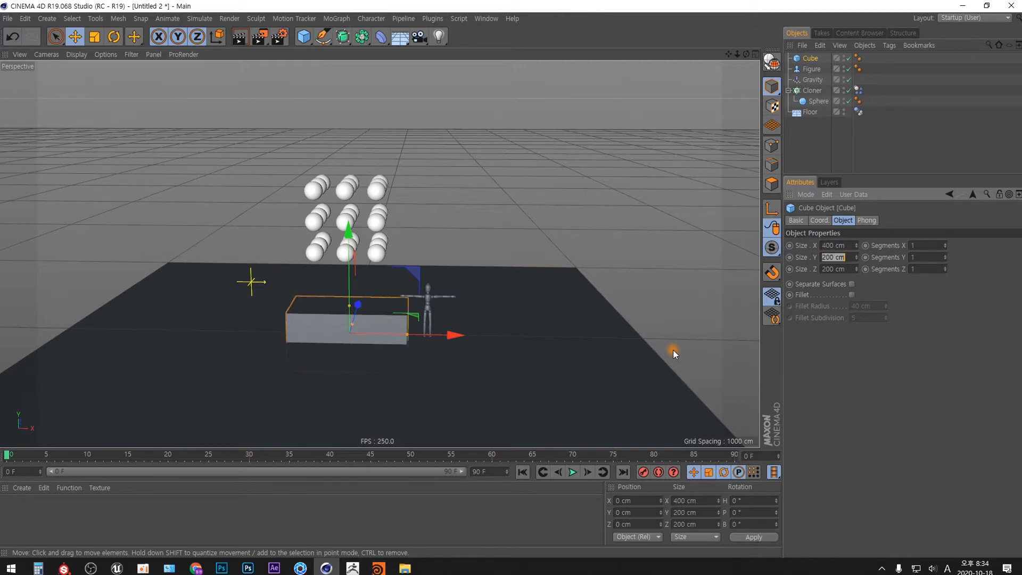
type("400")
key("Tab")
type("400")
key("Return")
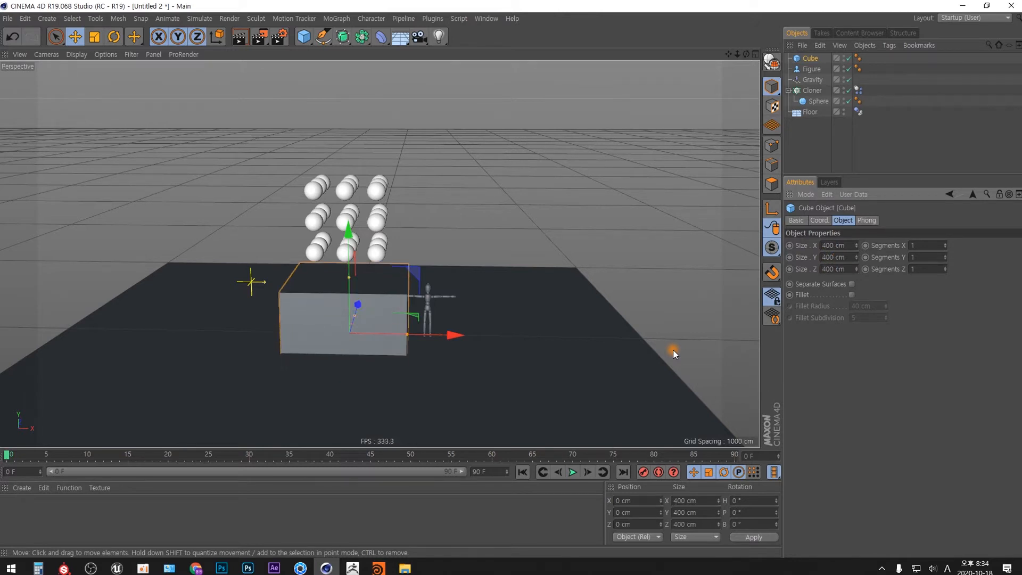
Delete the Floor object from the scene
left_click(810, 112)
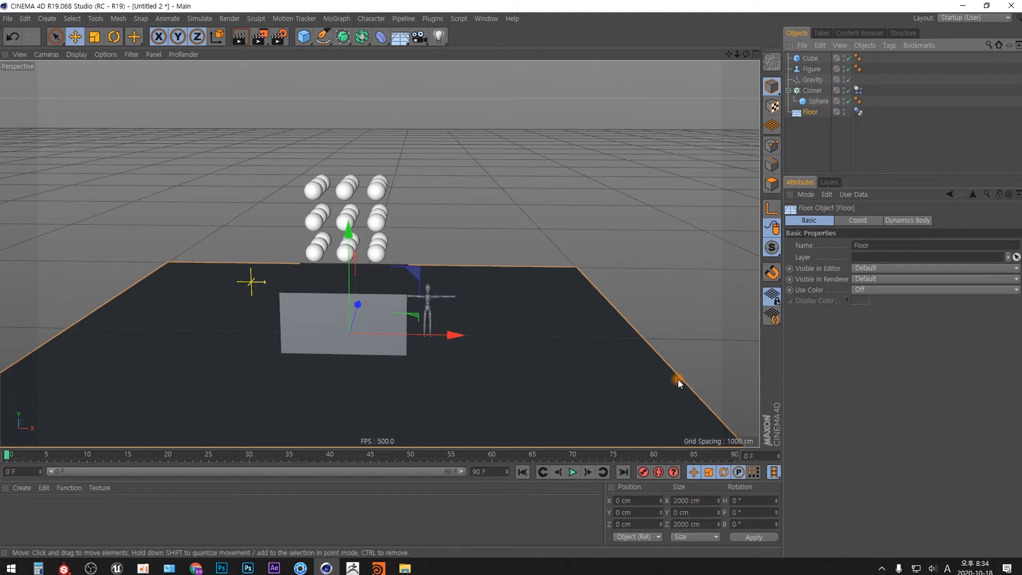
key("Delete")
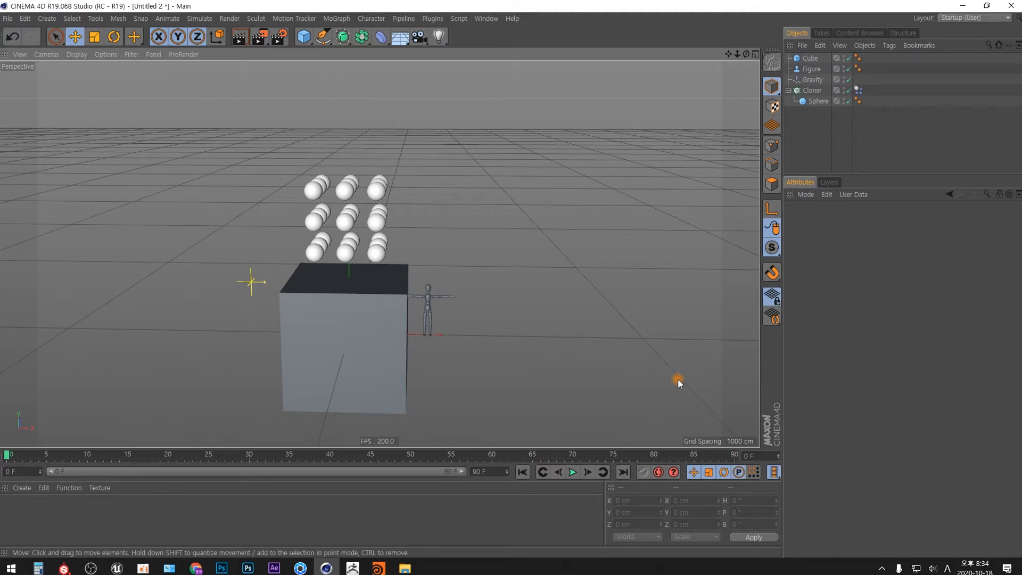
left_click(208, 20)
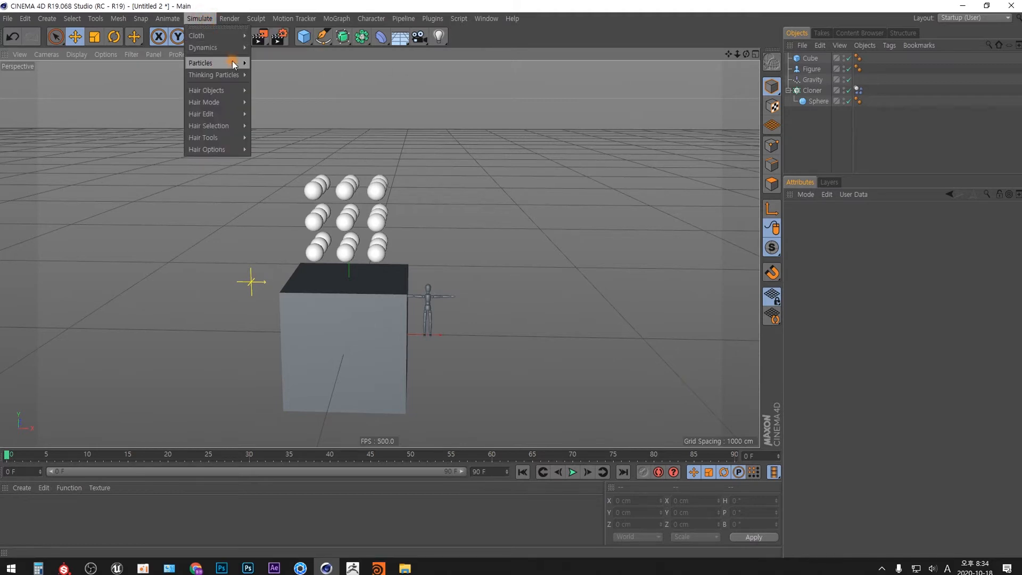
mouse_move(233, 65)
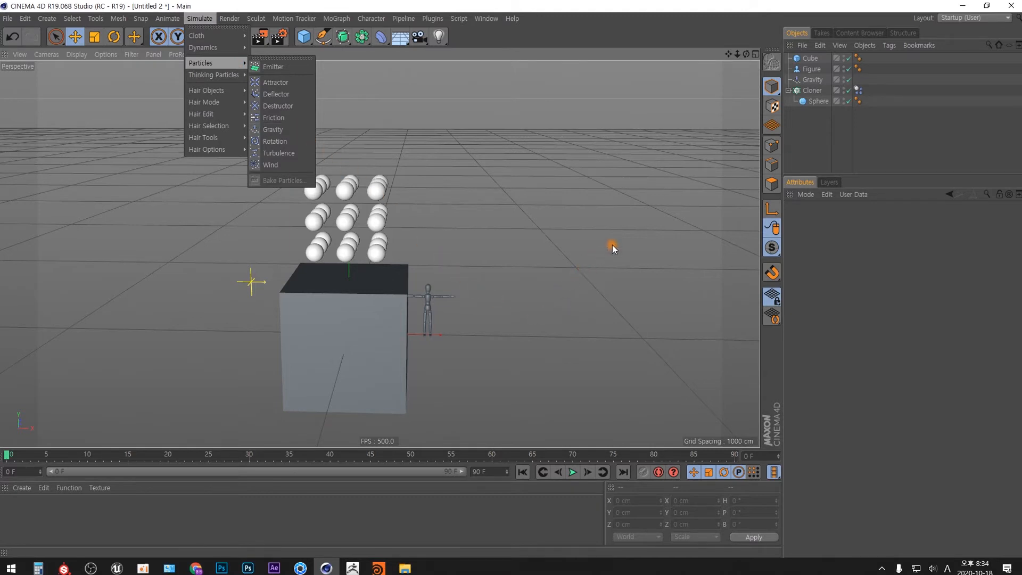
left_click(816, 133)
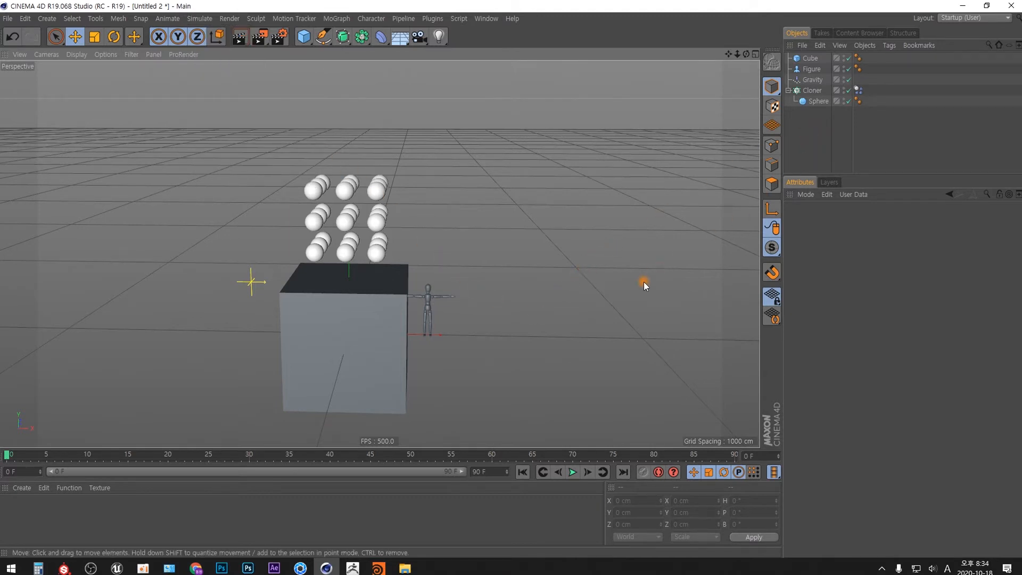
Make the large cube beneath the spheres editable and reverse the normals of all its polygons
left_click(400, 273)
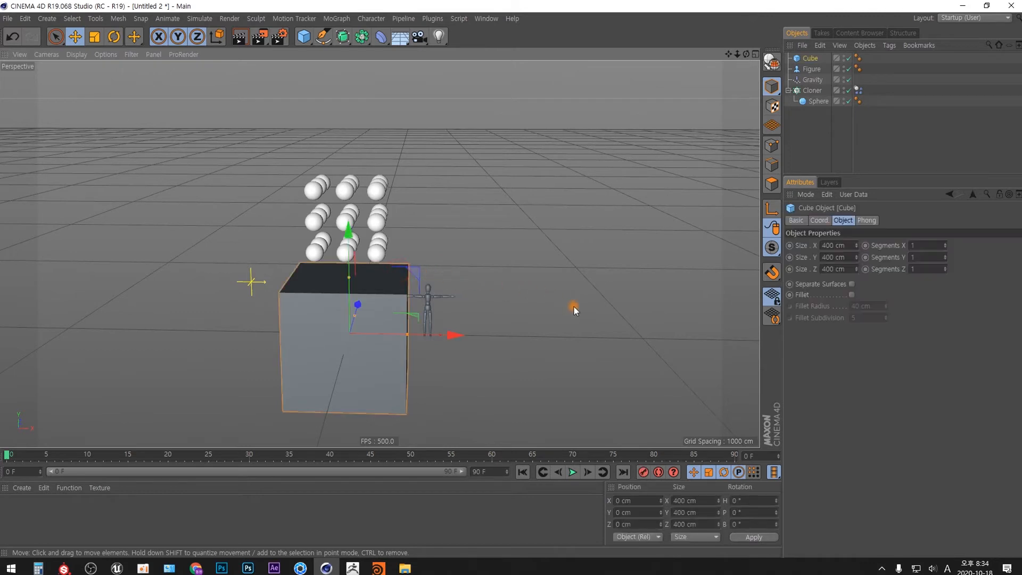
left_click(772, 184)
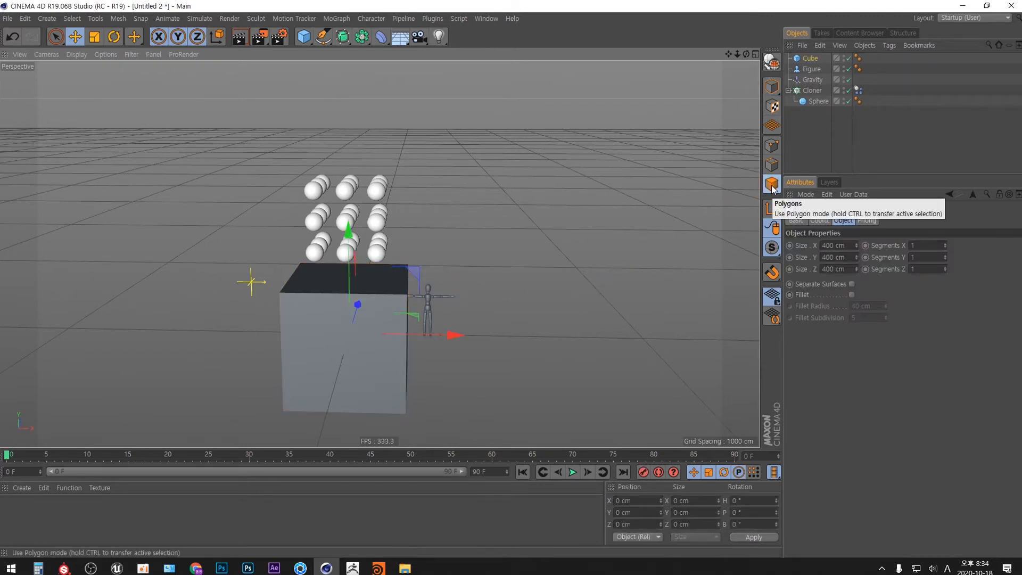
left_click(772, 63)
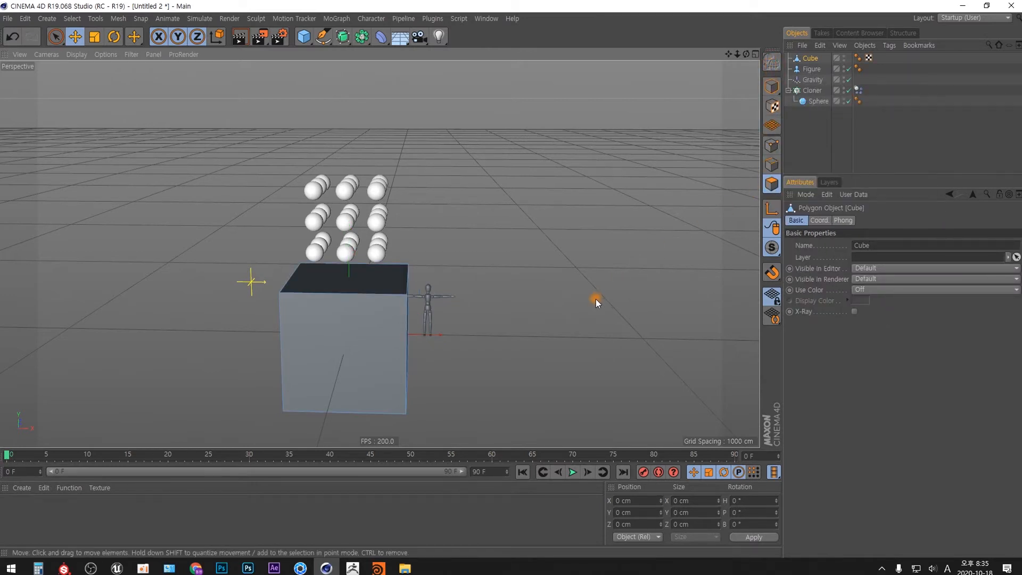
key("ctrl+a")
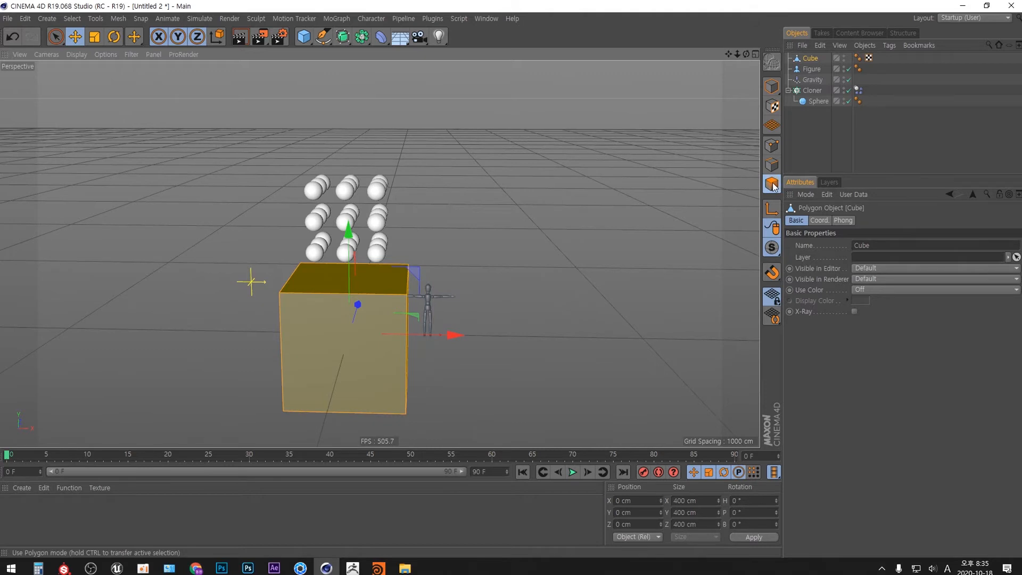
right_click(538, 249)
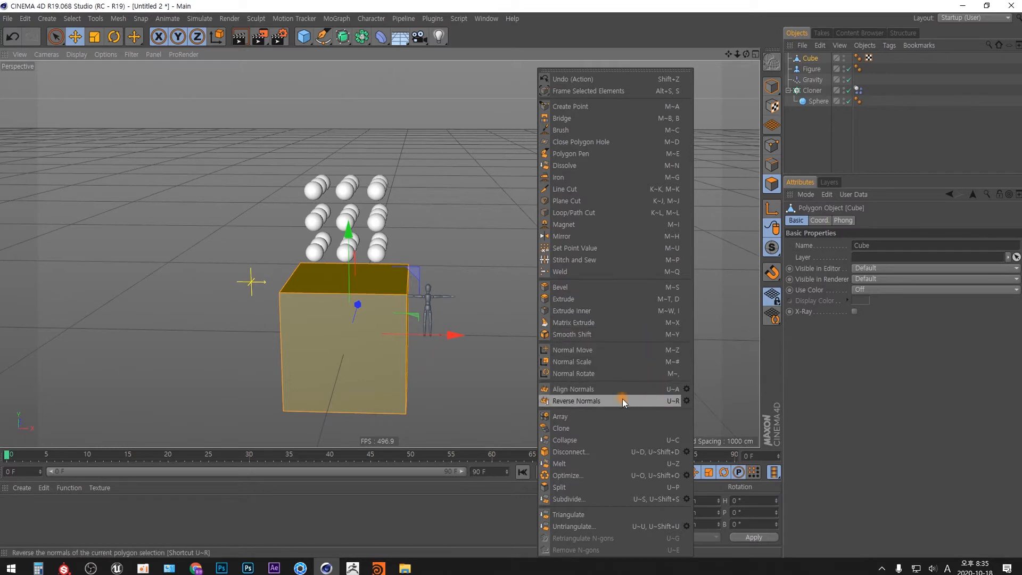
left_click(586, 402)
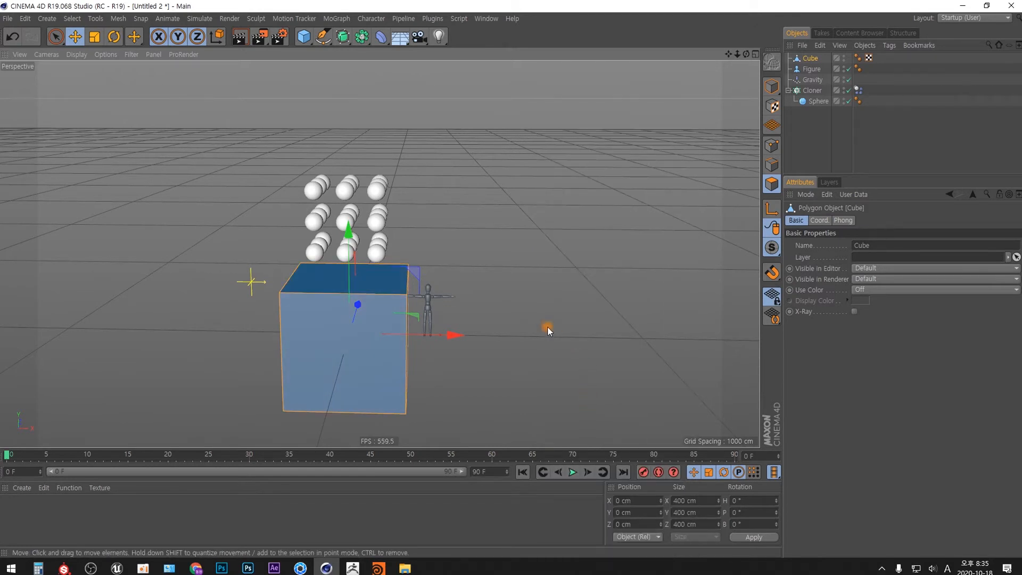
left_click_drag(373, 375, 346, 379, "alt")
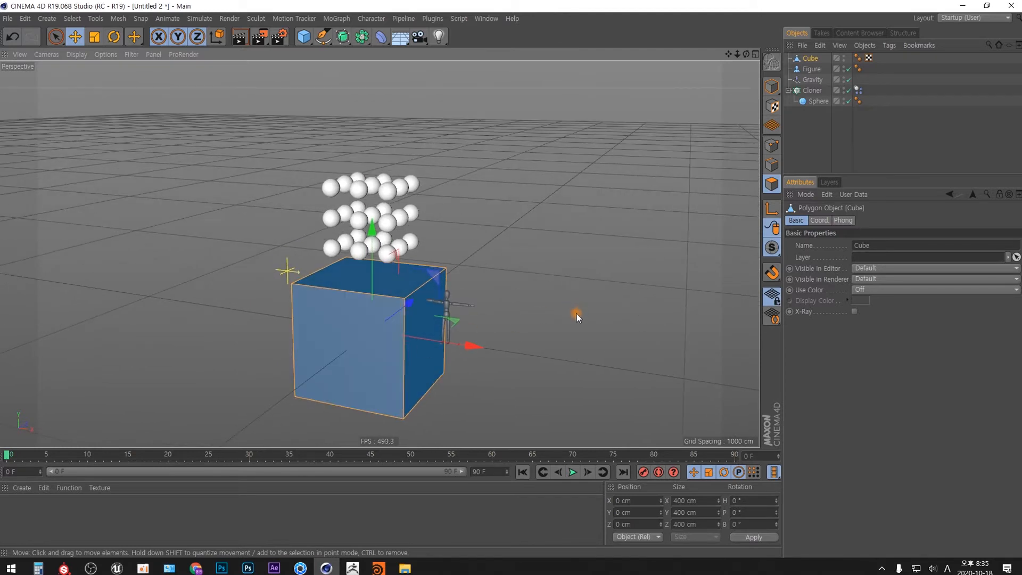
Open the Doodle tools as a floating palette clear of the objects, make room beside the cube, and activate Doodle Paint
left_click(97, 22)
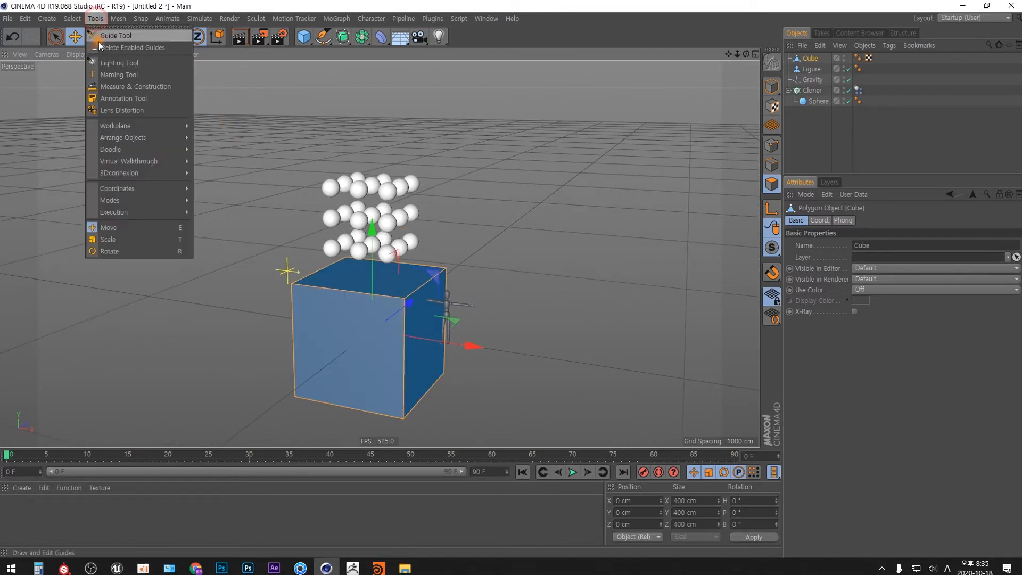
left_click(204, 144)
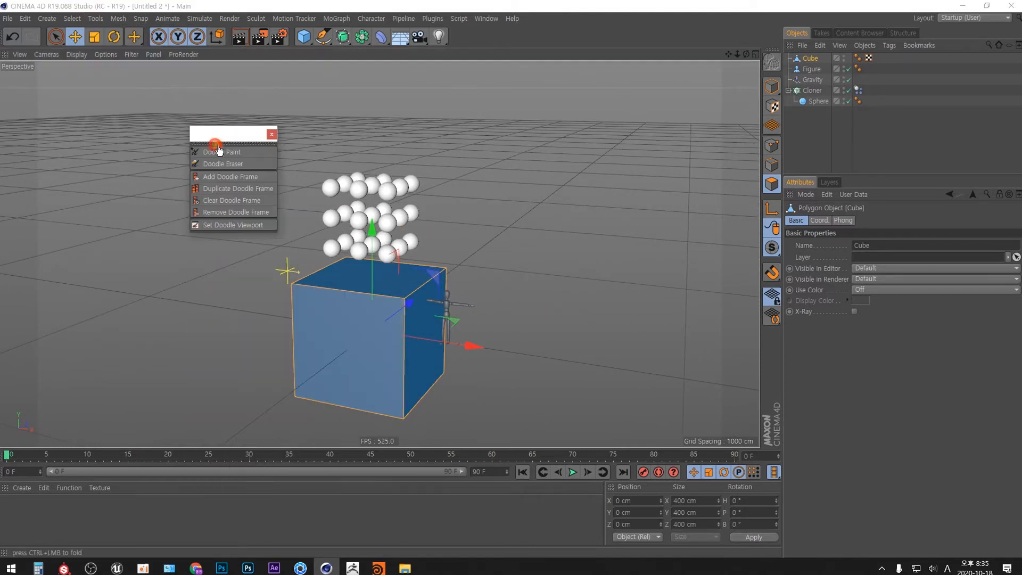
left_click_drag(213, 137, 686, 70)
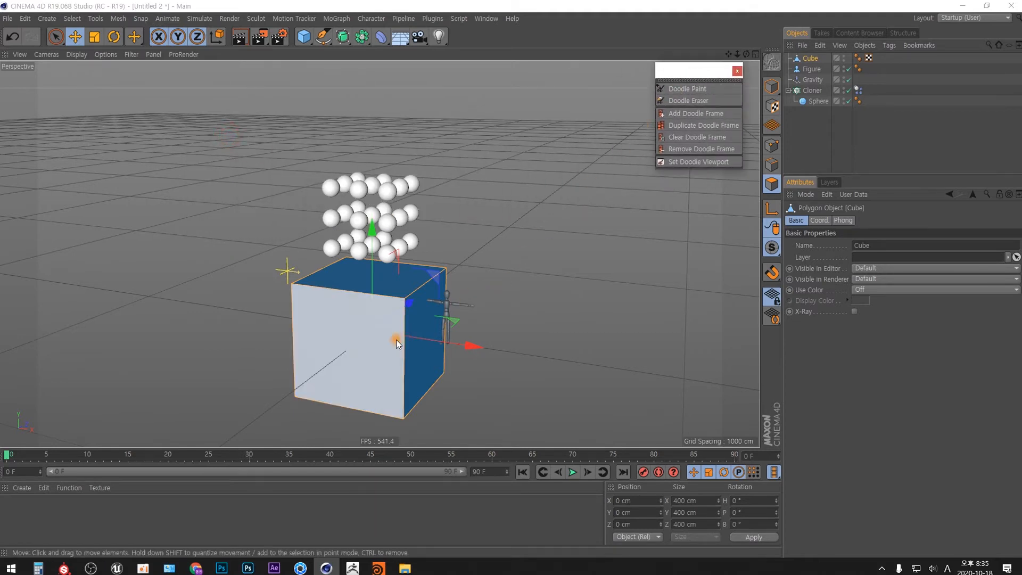
middle_click_drag(396, 340, 196, 341, "alt")
left_click(687, 88)
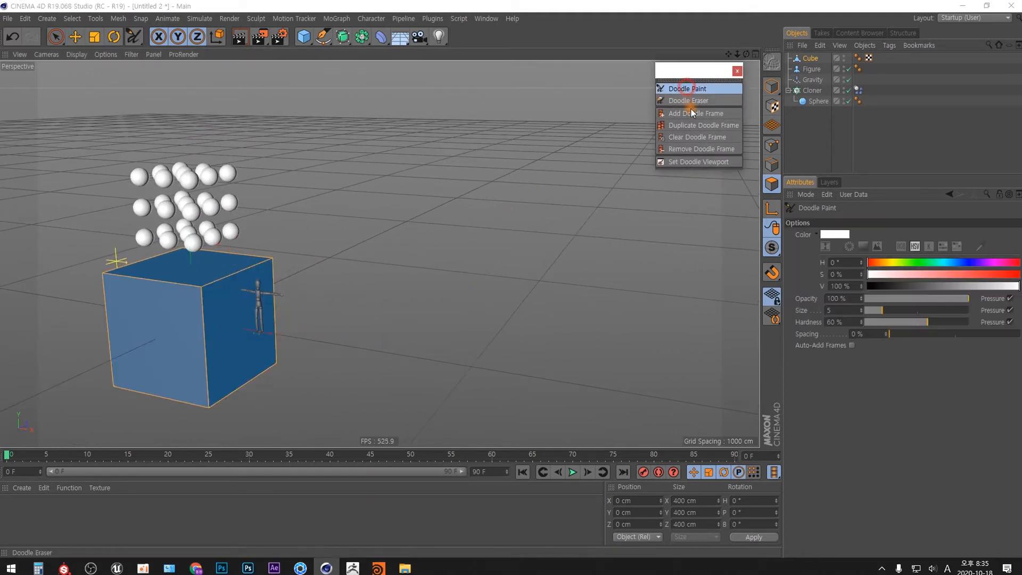
Set the Doodle Paint brush size to 3 and its colour hue to 125°
left_click(843, 311)
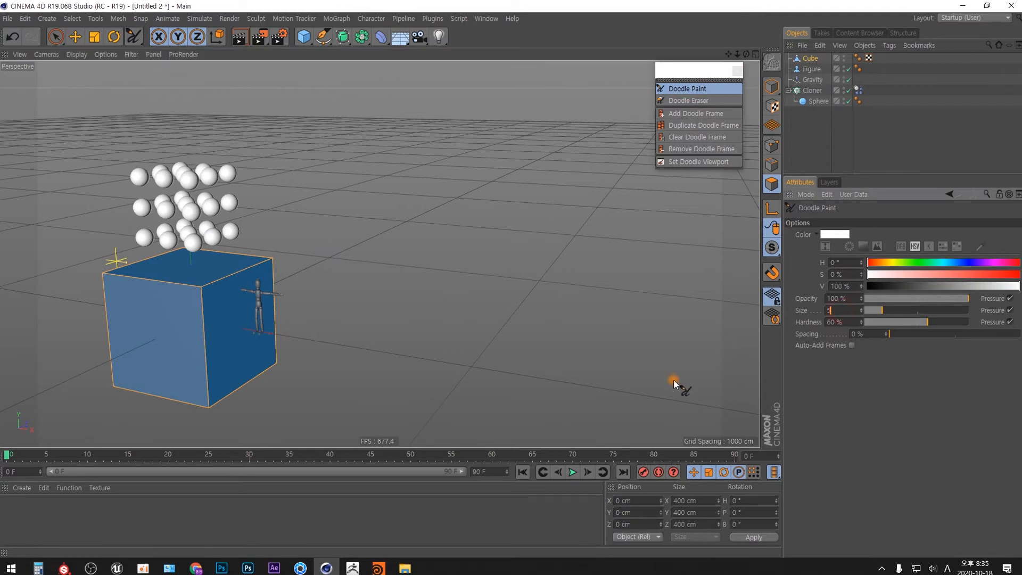
key("BackSpace")
type("3")
key("Return")
left_click(920, 262)
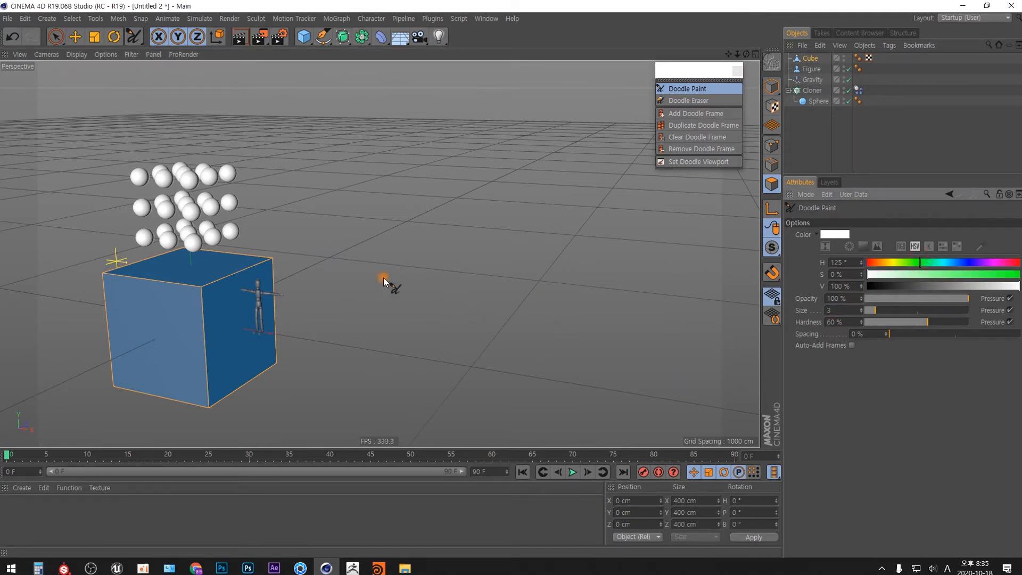
left_click_drag(330, 132, 341, 128)
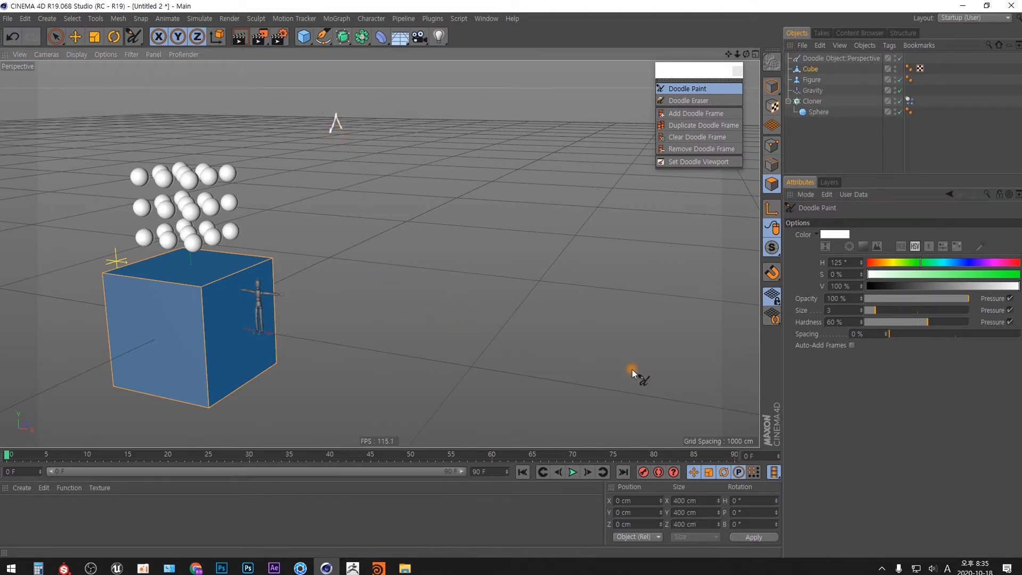
key("ctrl+z")
key("ctrl+z")
Set the brush colour saturation to 100% and handwrite "Normal = 법선 Vector" in green above the horizon
left_click_drag(938, 275, 1020, 274)
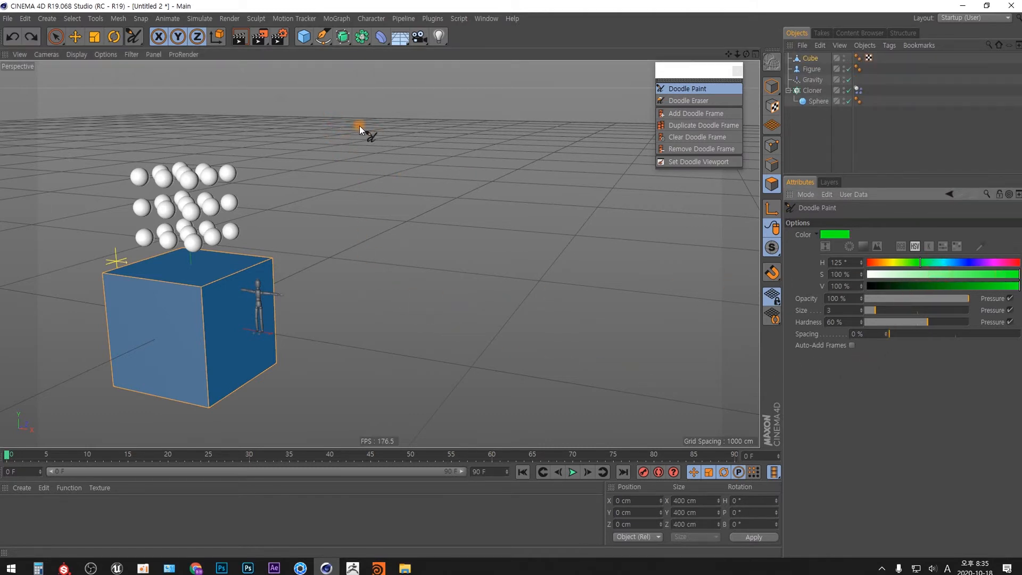
left_click_drag(353, 123, 360, 118)
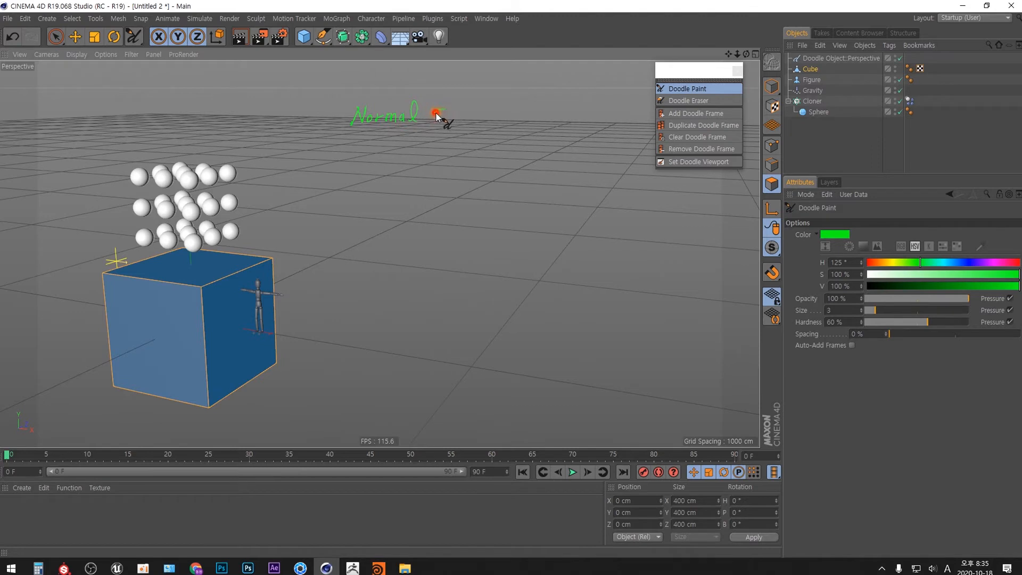
left_click_drag(436, 114, 448, 114)
left_click_drag(438, 108, 469, 116)
left_click_drag(506, 109, 557, 110)
Sketch a line segment, a triangle and a hexagon below the handwritten heading and underline "법선 Vector"
left_click_drag(422, 176, 460, 214)
mouse_move(524, 177)
left_mouse_down()
mouse_move(512, 187)
mouse_move(538, 209)
left_mouse_up()
mouse_move(612, 171)
left_mouse_down()
mouse_move(580, 172)
mouse_move(573, 196)
mouse_move(596, 210)
left_mouse_up()
left_click_drag(448, 128, 544, 126)
Draw red, green and blue arrows radiating from the single point, using hues 0°, 123° and 226°
left_click(867, 261)
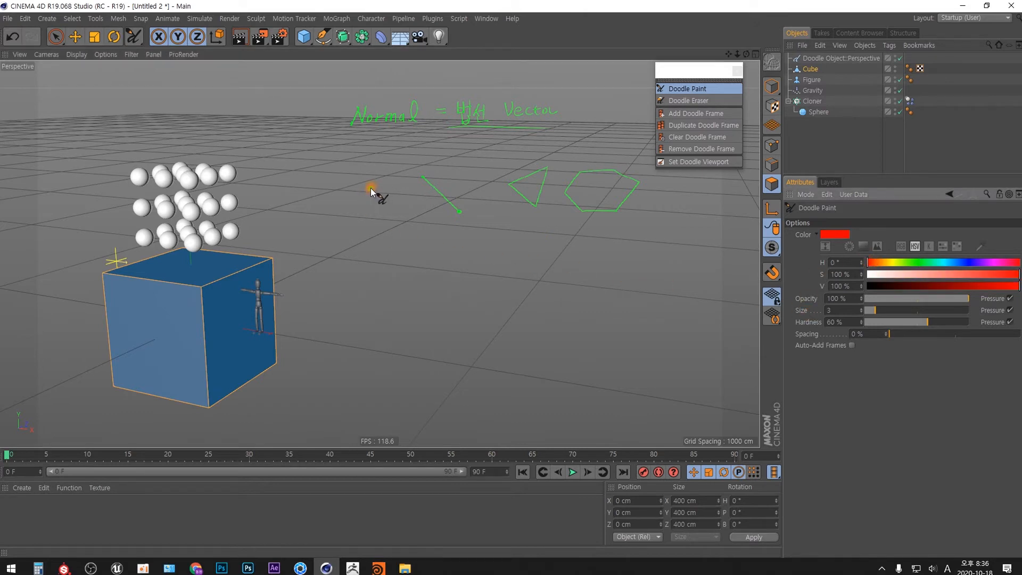
mouse_move(371, 187)
left_mouse_down()
mouse_move(406, 150)
mouse_move(412, 168)
left_mouse_up()
left_click(920, 262)
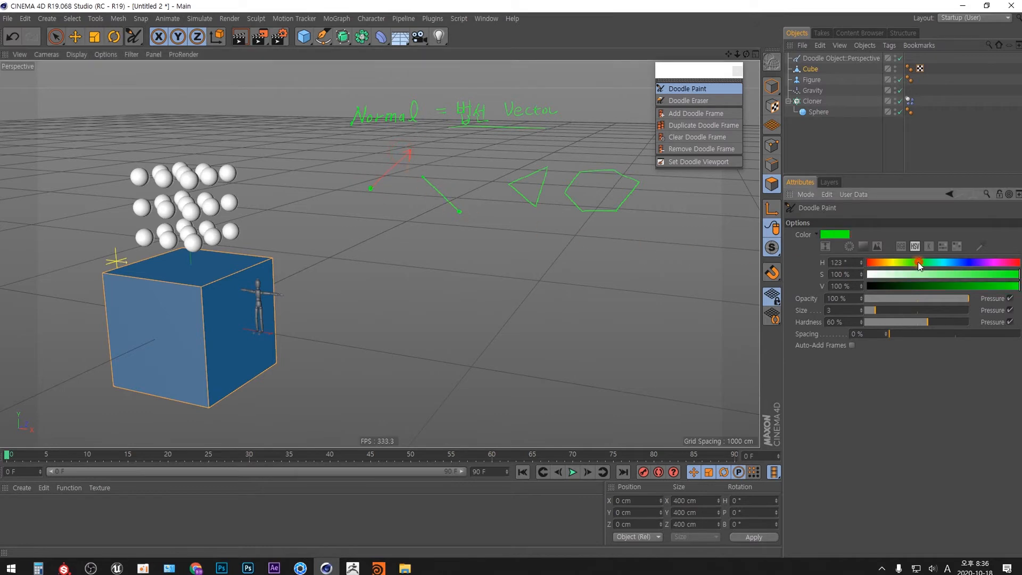
mouse_move(370, 187)
left_mouse_down()
mouse_move(309, 158)
mouse_move(318, 157)
left_mouse_up()
left_click(963, 262)
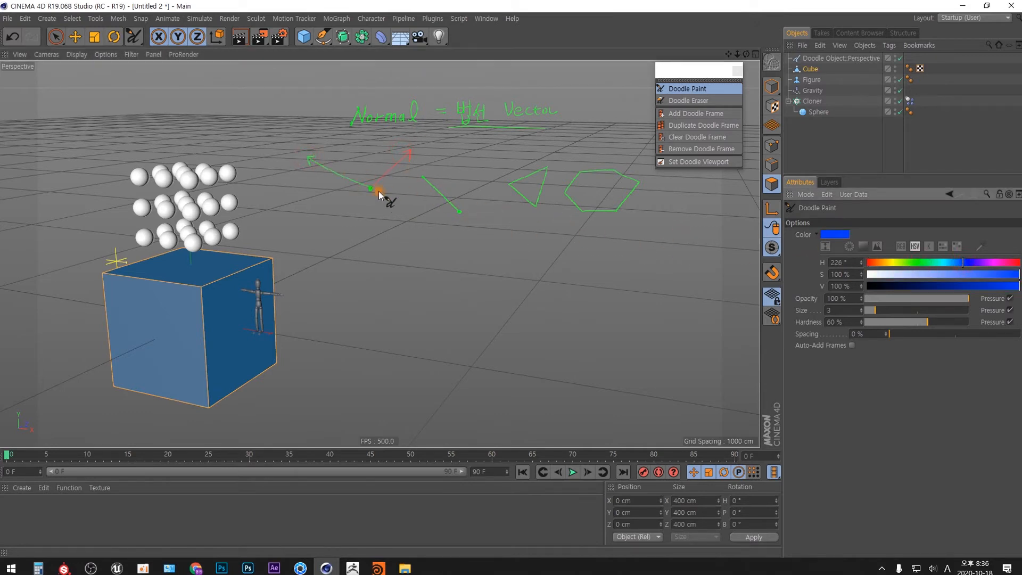
left_click_drag(369, 187, 350, 151)
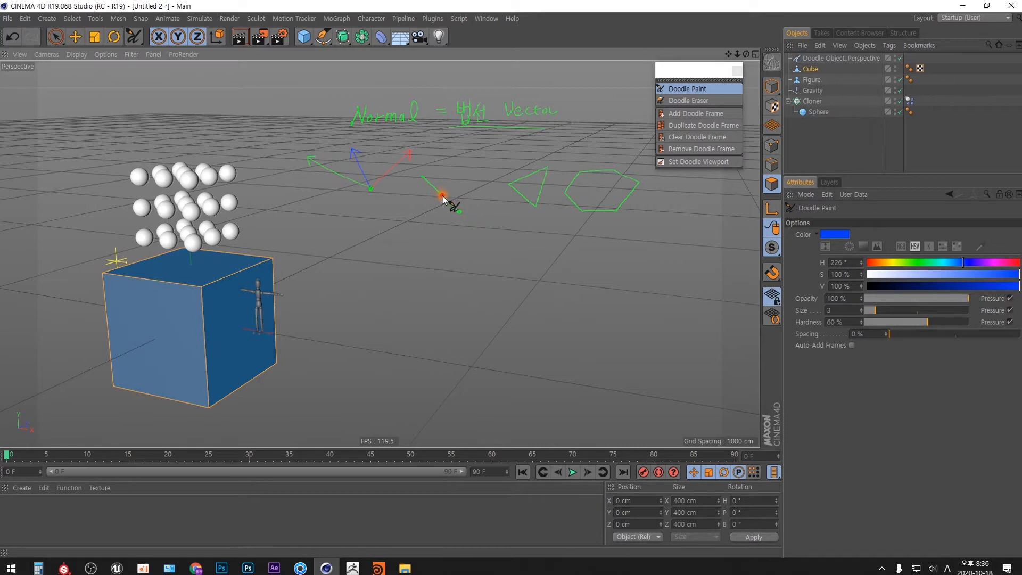
Draw blue, red and green arrows radiating from the middle of the sketched line segment
left_click_drag(441, 195, 434, 153)
left_click(869, 262)
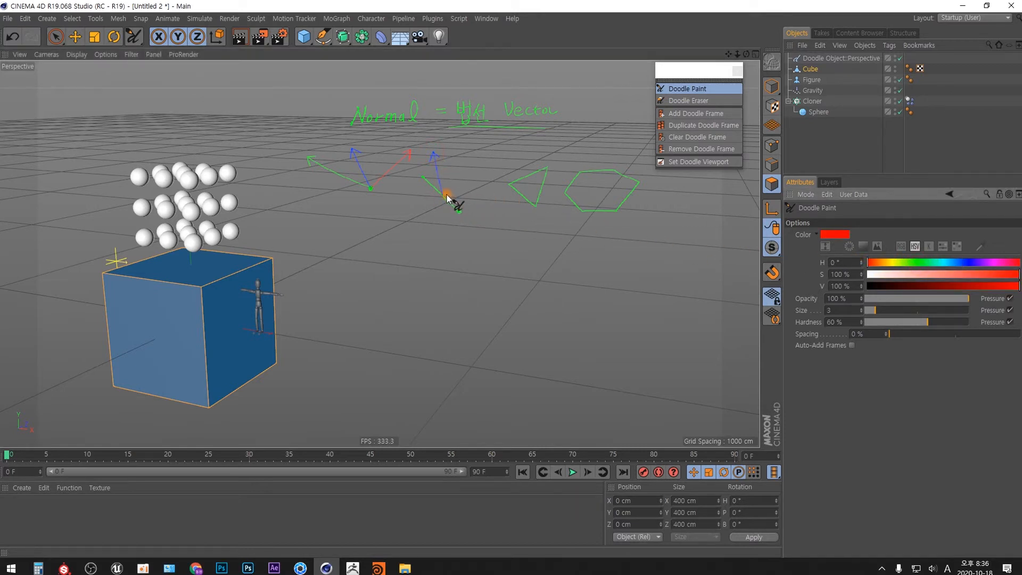
left_click(918, 262)
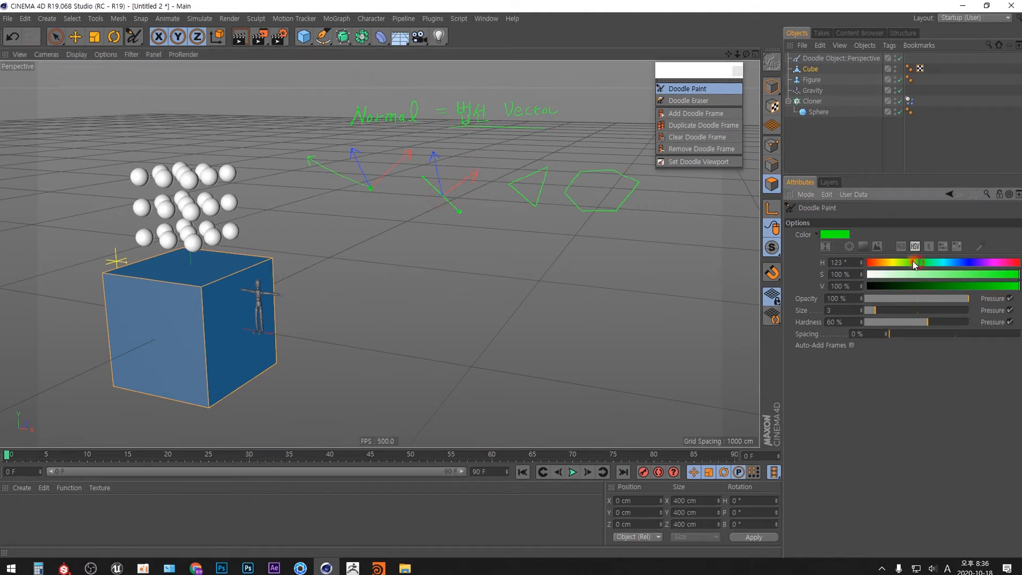
left_click_drag(405, 181, 410, 187)
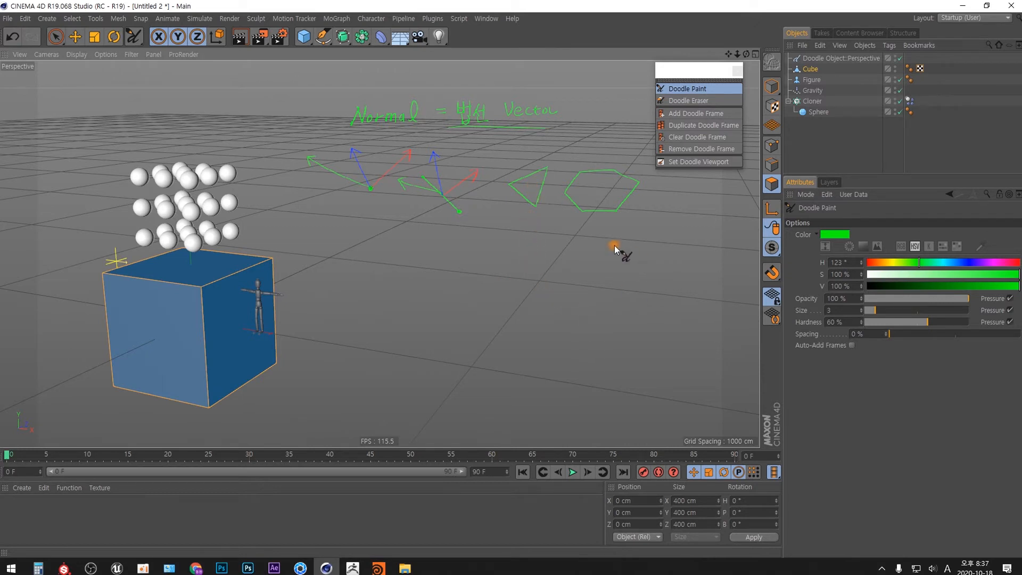
Try drawing green, red and blue arrows radiating from the triangle
mouse_move(531, 187)
left_mouse_down()
mouse_move(491, 157)
mouse_move(493, 166)
left_mouse_up()
left_click_drag(919, 263, 868, 263)
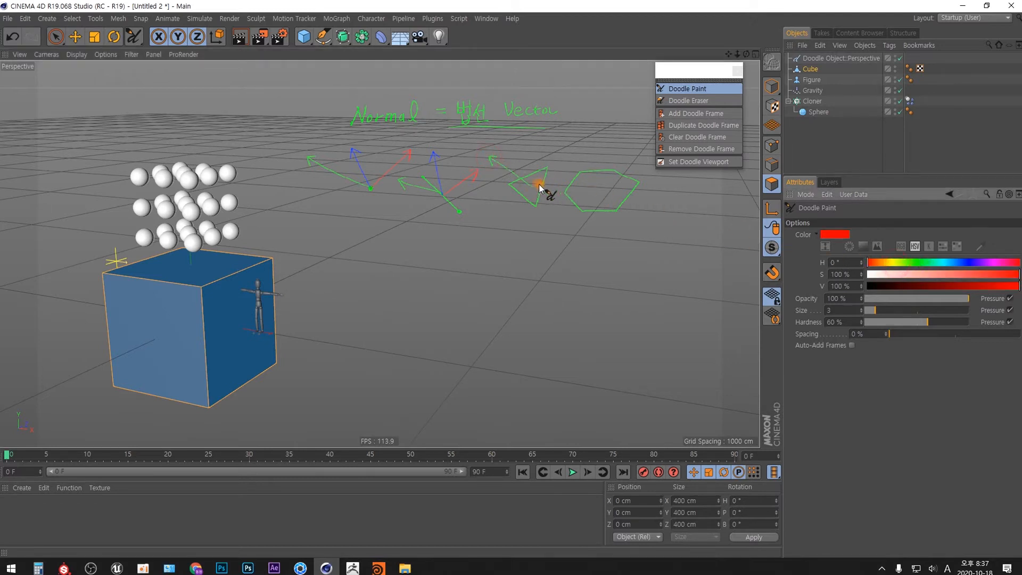
mouse_move(537, 182)
left_mouse_down()
mouse_move(569, 172)
mouse_move(525, 139)
mouse_move(530, 149)
left_mouse_up()
left_click(963, 262)
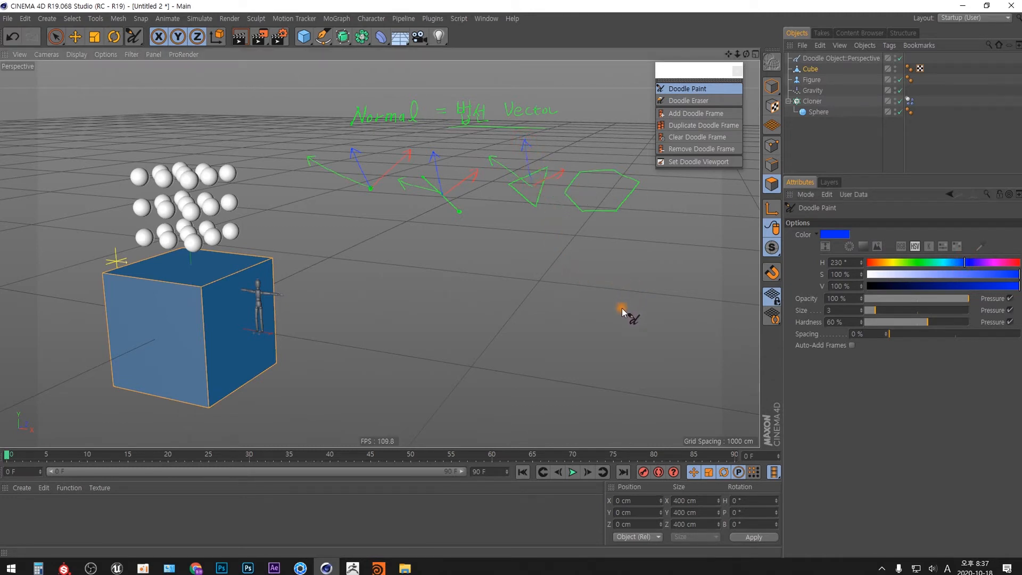
key("ctrl+z")
key("ctrl+z")
Set the brush hue to 133° and draw one perpendicular arrow from the centre of the triangle and of the hexagon
left_click(923, 262)
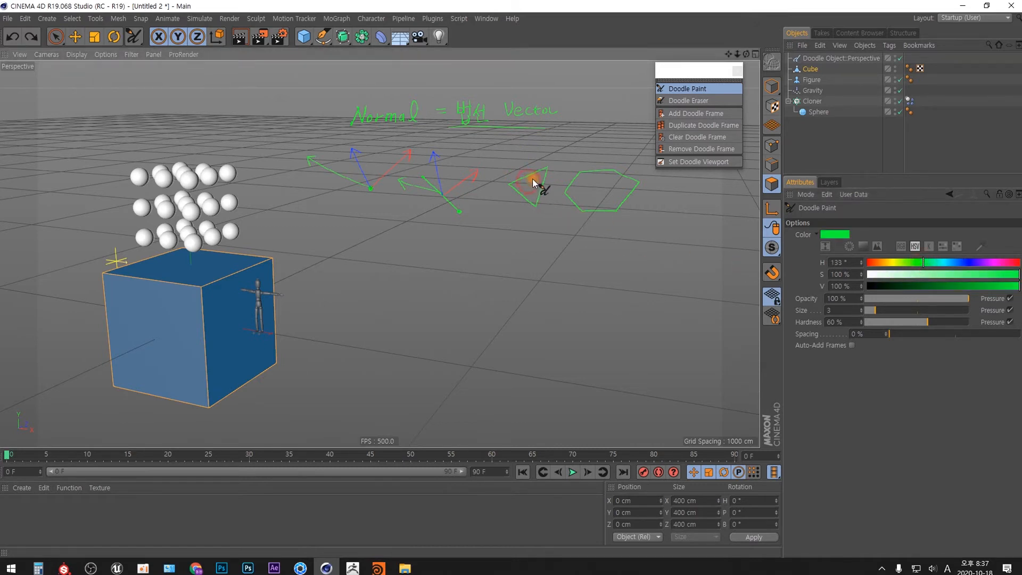
left_click_drag(531, 183, 525, 150)
mouse_move(603, 181)
left_mouse_down()
mouse_move(605, 189)
mouse_move(592, 130)
mouse_move(602, 139)
left_mouse_up()
Handwrite "Surface Model : 표면모델" and "Solid Model ⇒ CAD" with both model names underlined and a double-headed arrow between them
mouse_move(380, 236)
left_mouse_down()
mouse_move(370, 251)
mouse_move(398, 253)
mouse_move(411, 241)
mouse_move(511, 251)
left_mouse_up()
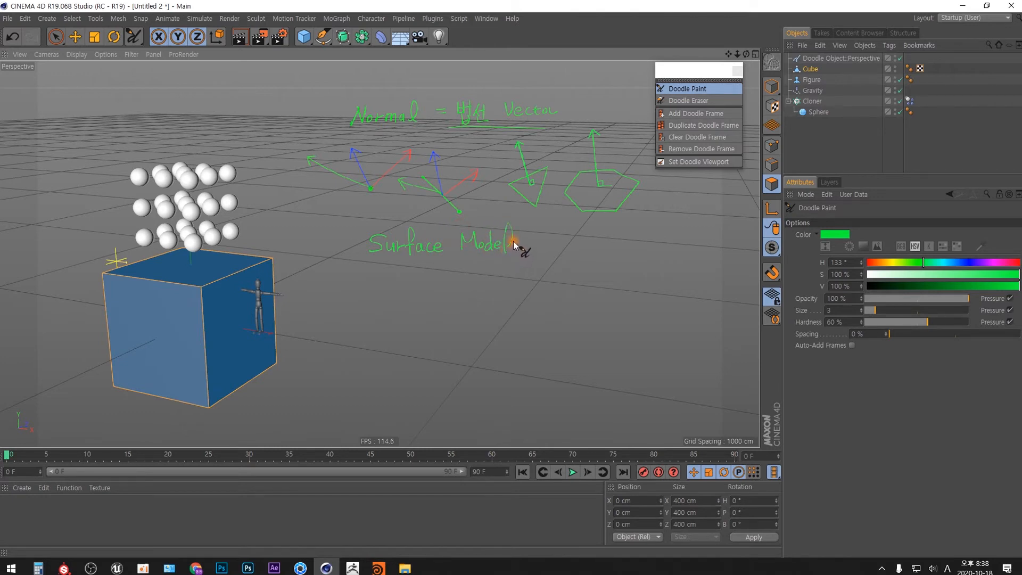
left_click_drag(369, 257, 514, 255)
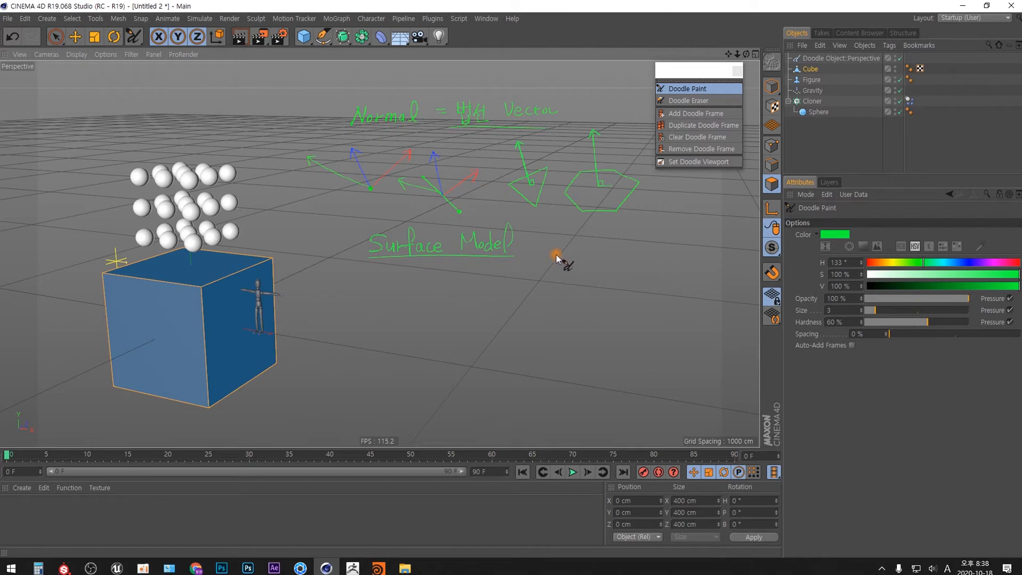
mouse_move(439, 289)
left_mouse_down()
mouse_move(439, 274)
mouse_move(446, 292)
mouse_move(452, 279)
mouse_move(443, 294)
mouse_move(453, 285)
left_mouse_up()
mouse_move(391, 314)
left_mouse_down()
mouse_move(378, 335)
mouse_move(473, 323)
mouse_move(498, 334)
mouse_move(584, 306)
mouse_move(598, 333)
left_mouse_up()
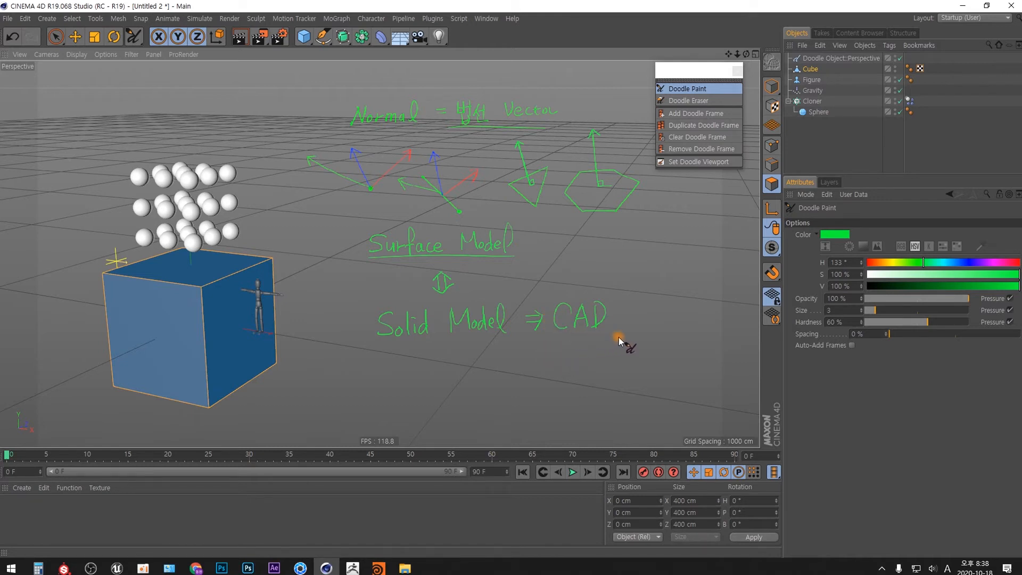
left_click_drag(375, 339, 507, 333)
mouse_move(552, 234)
left_mouse_down()
mouse_move(560, 234)
mouse_move(554, 244)
mouse_move(573, 235)
mouse_move(569, 246)
mouse_move(618, 231)
mouse_move(625, 247)
left_mouse_up()
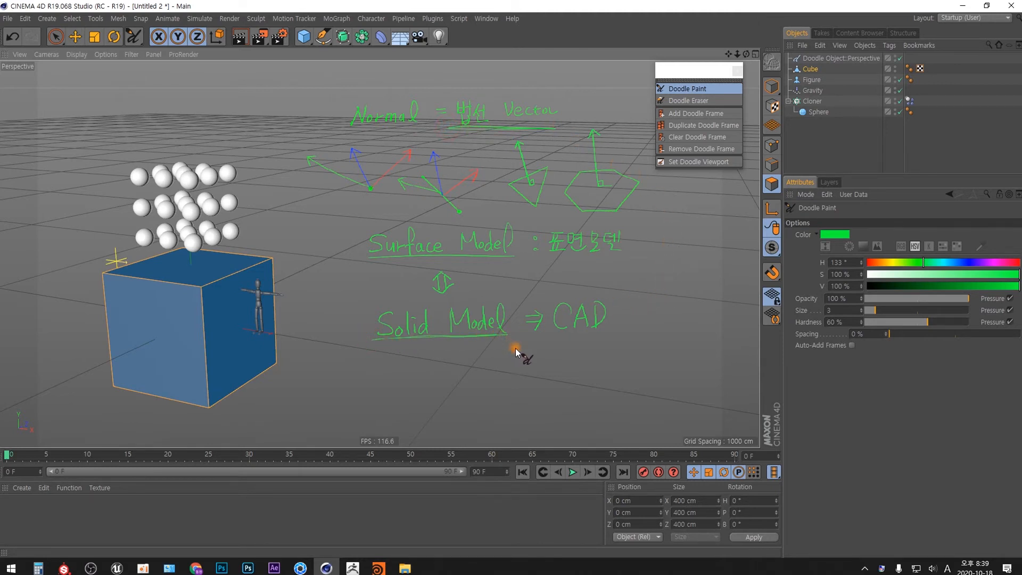
Sketch a circle with a centre dot beneath the CAD note, point an arrow at it from "000", and add "설계" after CAD
mouse_move(538, 368)
left_mouse_down()
mouse_move(495, 403)
mouse_move(539, 370)
left_mouse_up()
left_click(576, 369)
left_click(515, 344)
mouse_move(557, 345)
left_mouse_down()
mouse_move(539, 358)
mouse_move(598, 344)
mouse_move(588, 346)
left_mouse_up()
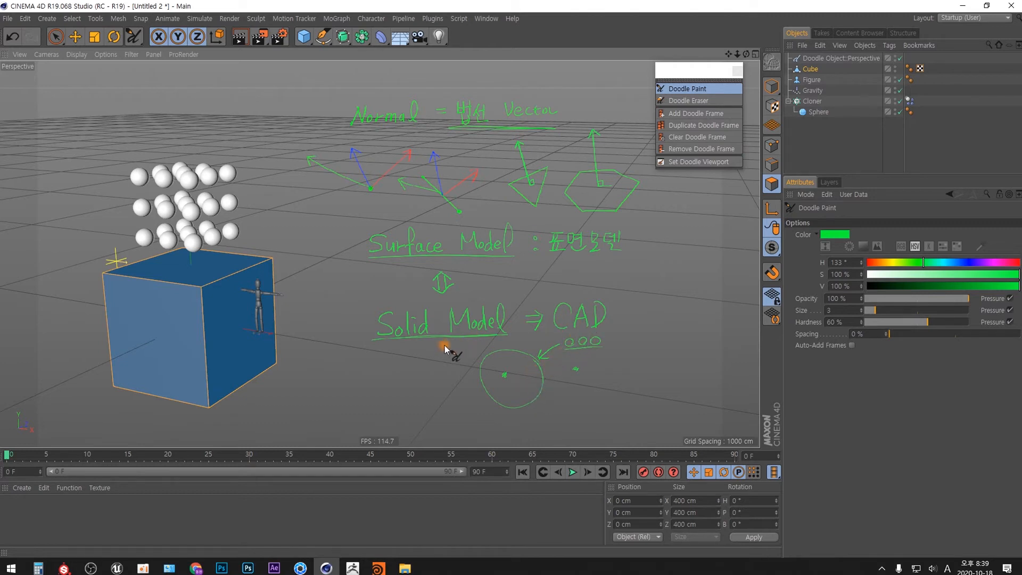
mouse_move(629, 311)
left_mouse_down()
mouse_move(630, 321)
mouse_move(651, 315)
mouse_move(655, 336)
left_mouse_up()
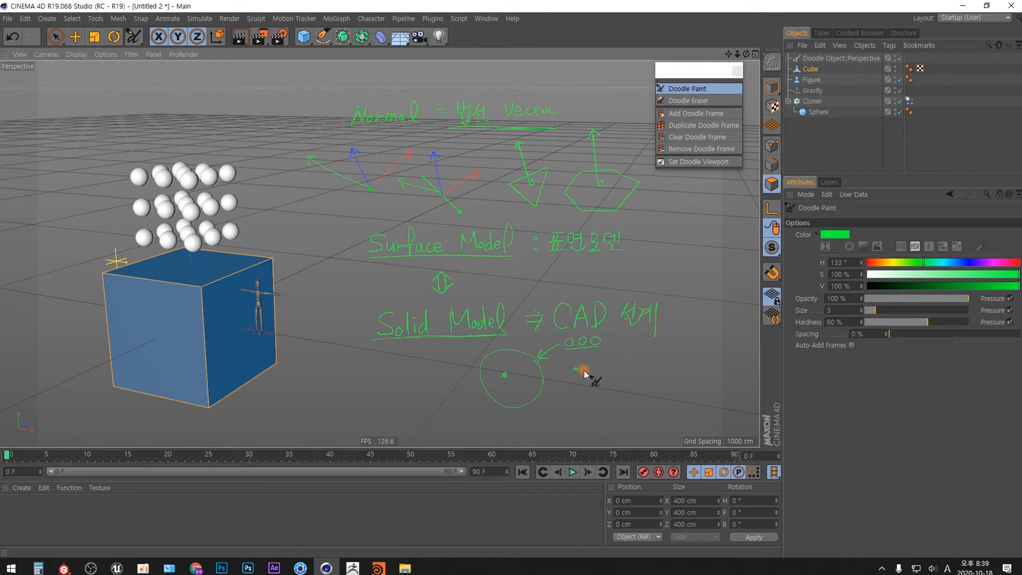
Circle the handwritten "표면모델" and draw a box around the "Normal = 법선 Vector" heading
mouse_move(366, 260)
left_mouse_down()
mouse_move(516, 253)
mouse_move(581, 222)
mouse_move(540, 248)
left_mouse_up()
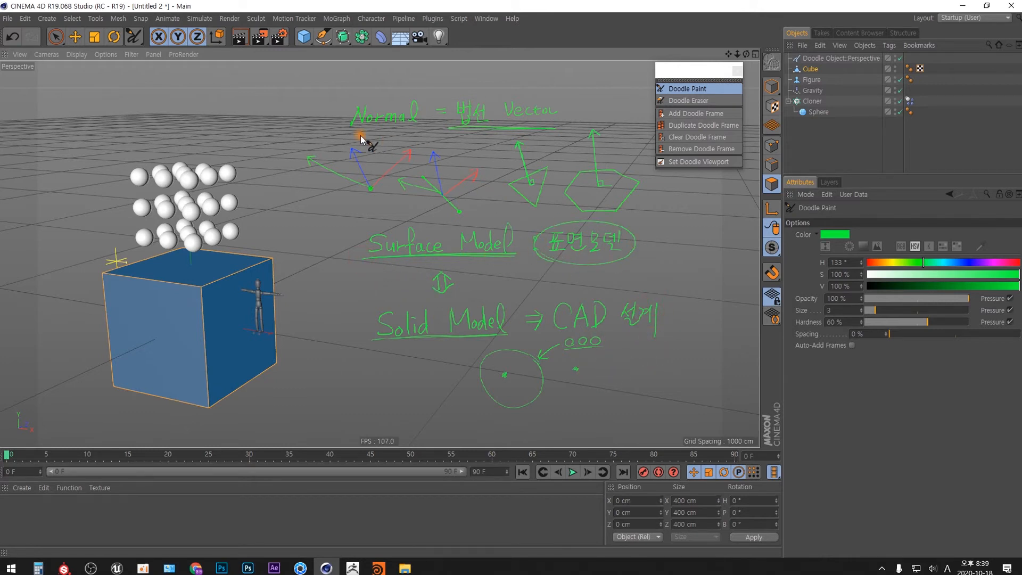
mouse_move(361, 139)
left_mouse_down()
mouse_move(498, 130)
mouse_move(561, 105)
mouse_move(349, 137)
left_mouse_up()
Draw a green outward arrow with a right-angle mark from each of the cube's three visible faces
left_click_drag(155, 333, 75, 365)
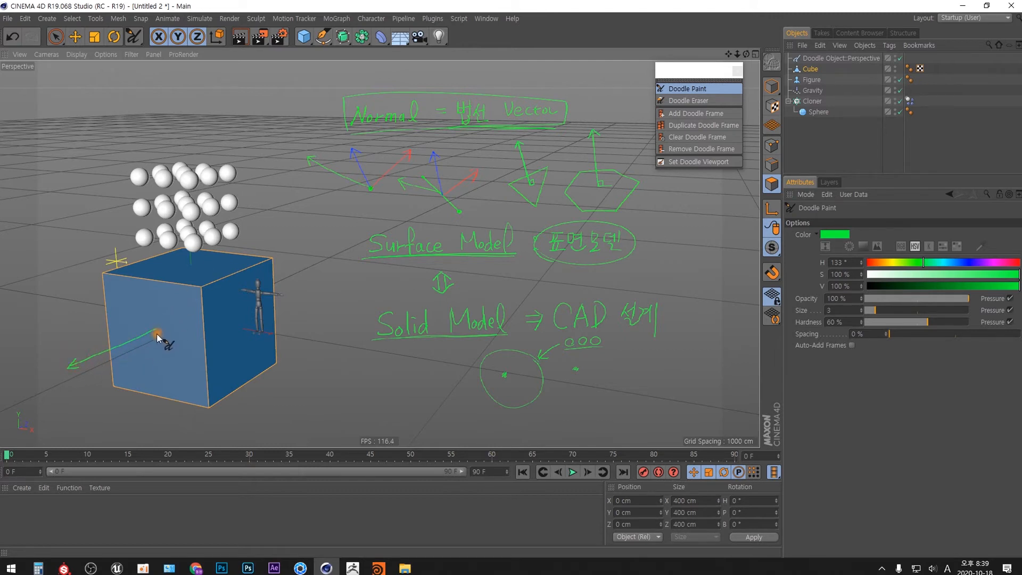
left_click_drag(158, 338, 157, 339)
left_click_drag(190, 261, 187, 134)
left_click_drag(192, 259, 194, 262)
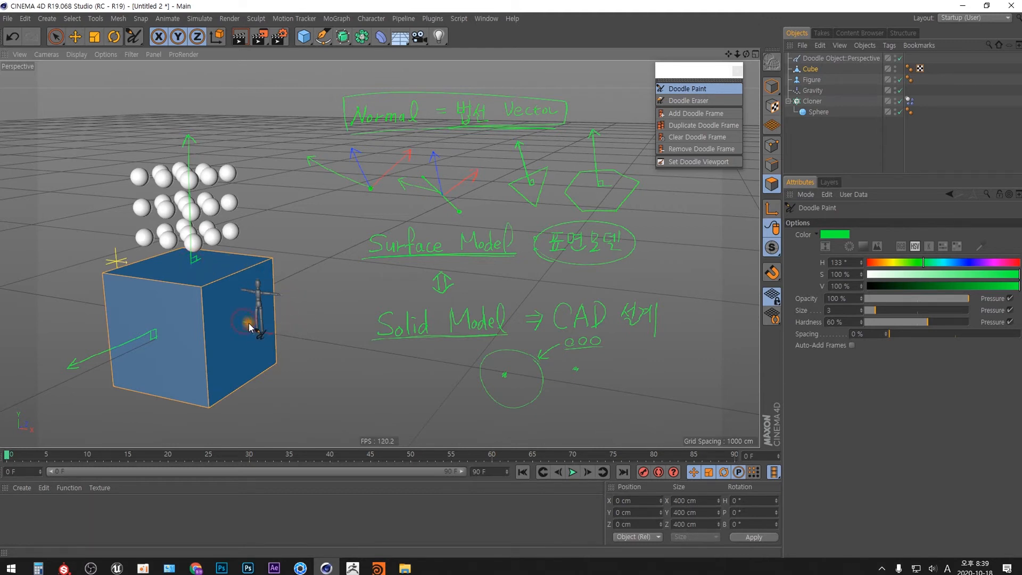
left_click_drag(257, 332, 349, 364)
left_click_drag(341, 356, 342, 369)
left_click_drag(243, 315, 250, 329)
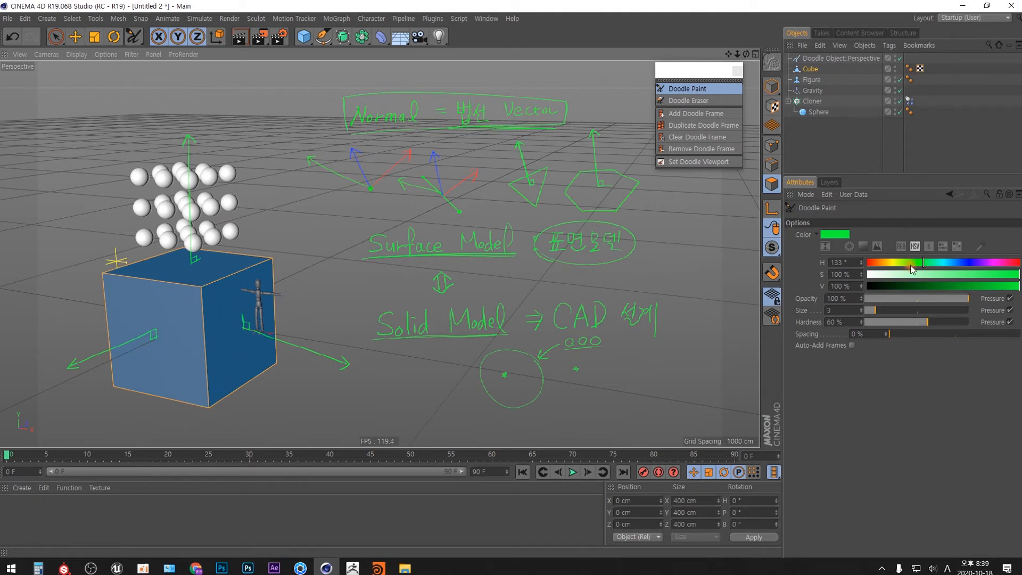
Set the brush hue to 0° and draw red inward arrows with right-angle marks on the cube's three visible faces
left_click_drag(913, 264, 829, 266)
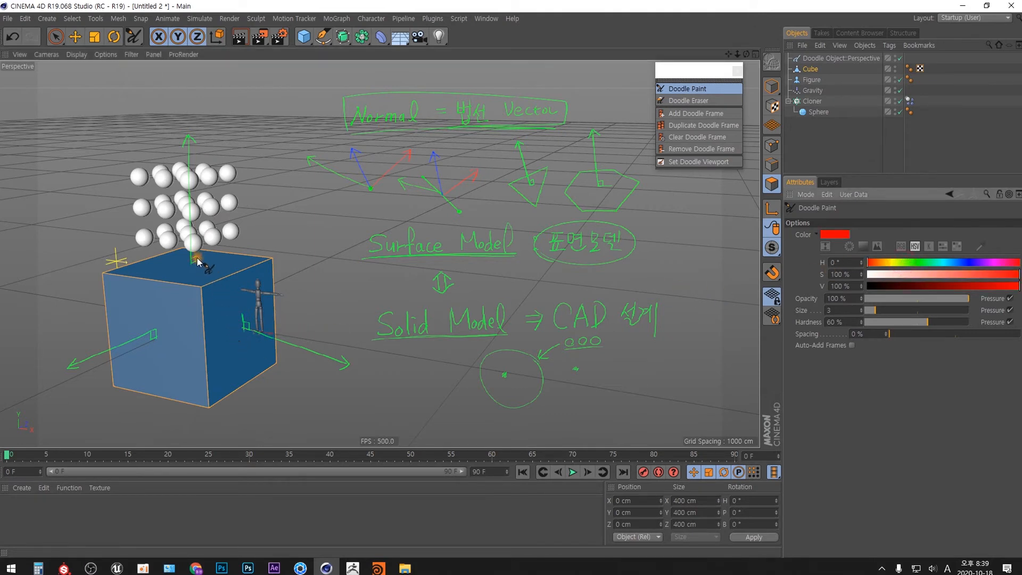
left_click_drag(198, 261, 199, 259)
mouse_move(158, 330)
left_mouse_down()
mouse_move(193, 312)
mouse_move(161, 339)
left_mouse_up()
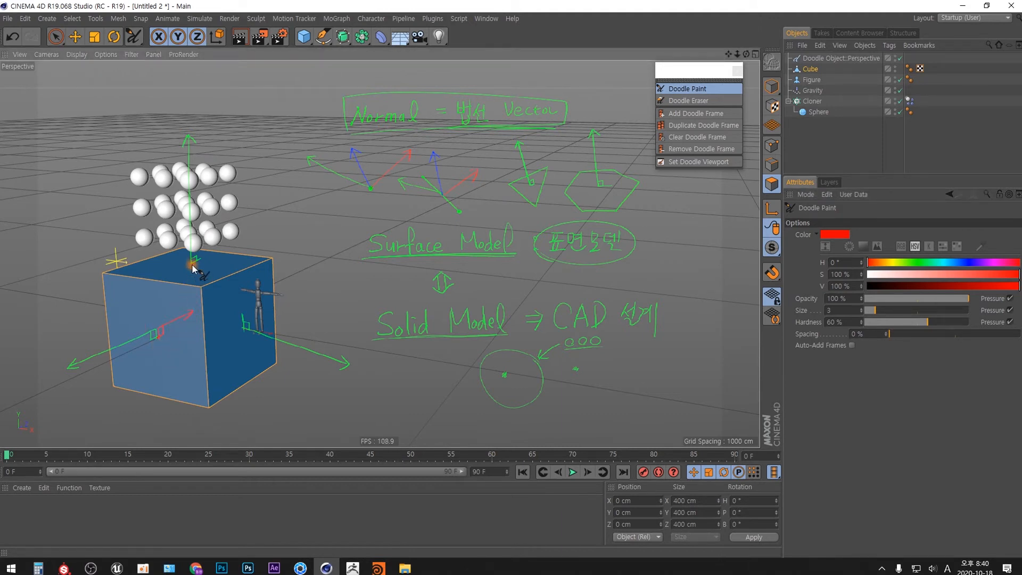
mouse_move(193, 267)
left_mouse_down()
mouse_move(181, 275)
mouse_move(196, 267)
mouse_move(190, 283)
mouse_move(197, 277)
left_mouse_up()
mouse_move(244, 333)
left_mouse_down()
mouse_move(224, 323)
mouse_move(235, 319)
mouse_move(238, 331)
left_mouse_up()
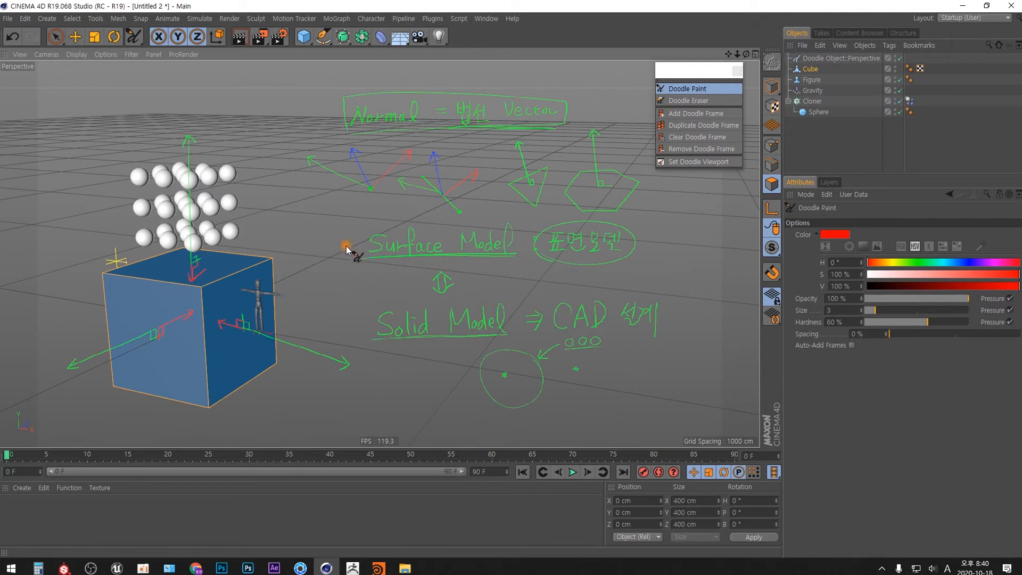
Delete the doodle object holding the normal and surface model sketches
left_click(813, 134)
left_click(702, 366)
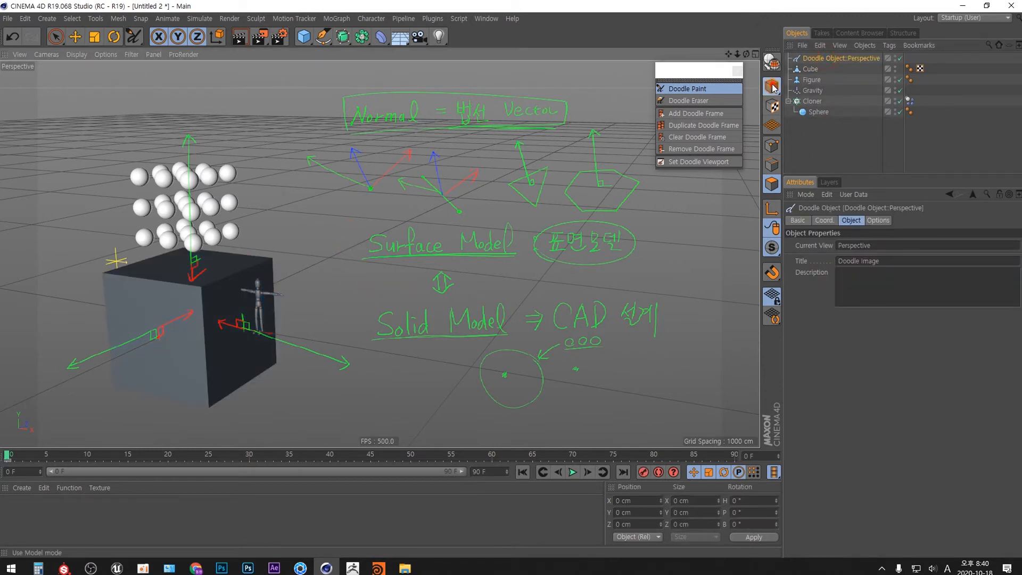
key("Delete")
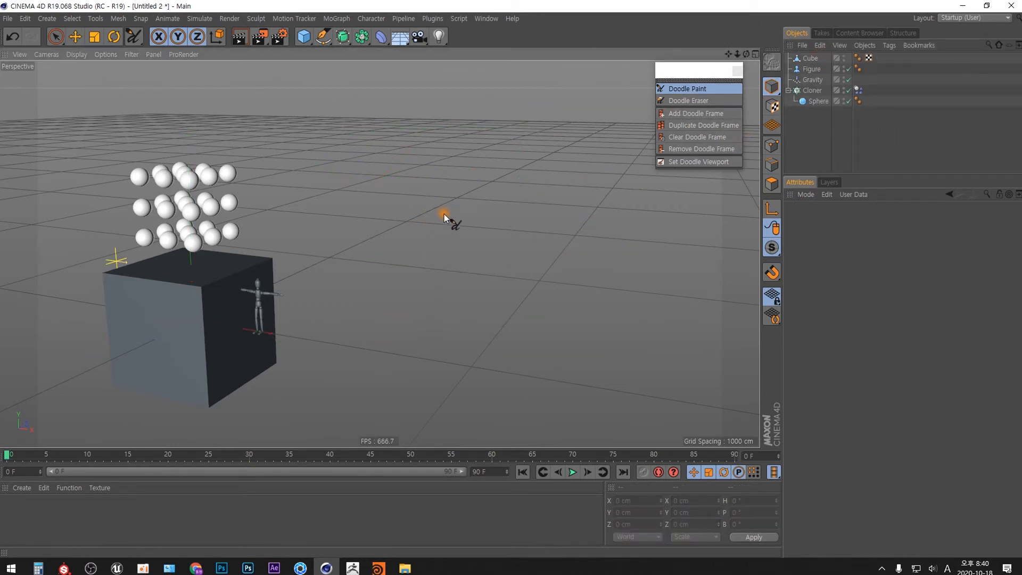
Try sketching a red upright parallelogram in the empty area beside the cube, and undo it
left_click_drag(432, 237, 429, 322)
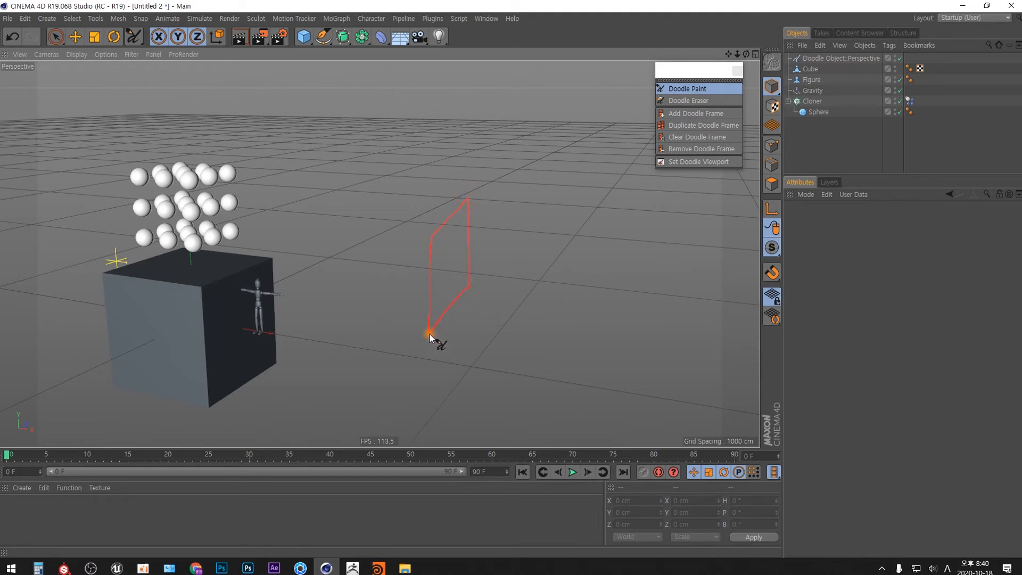
key("ctrl+z")
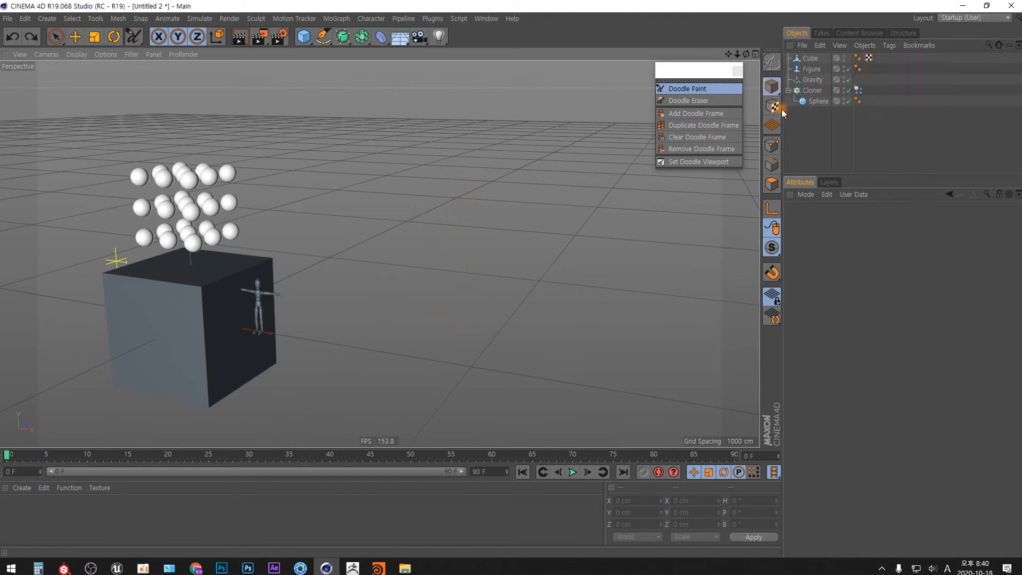
Set the brush hue to 136° and sketch an upright parallelogram with a perpendicular arrow and right-angle mark
left_click(711, 89)
left_click(925, 263)
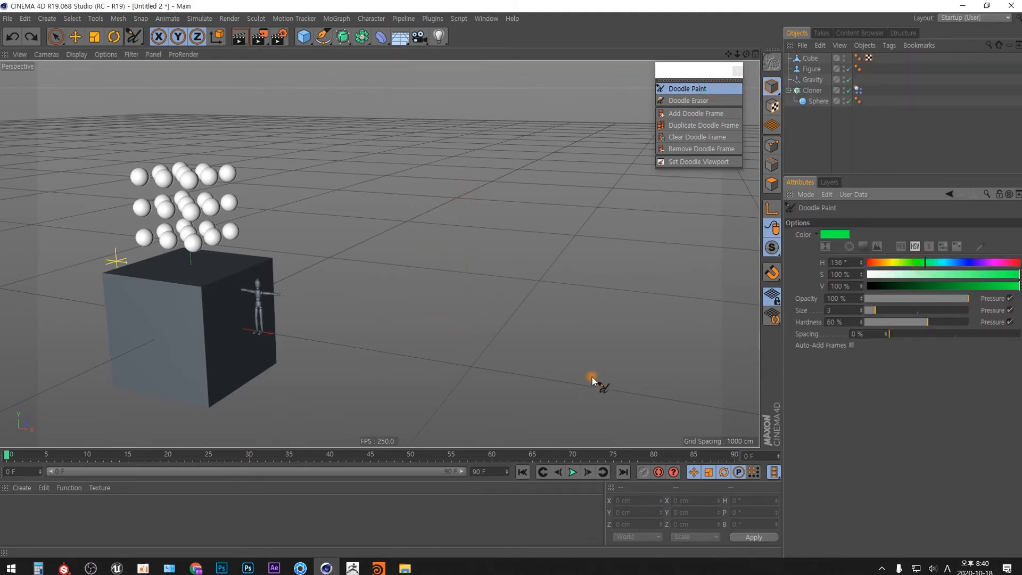
mouse_move(507, 187)
left_mouse_down()
mouse_move(459, 223)
mouse_move(461, 322)
mouse_move(507, 278)
mouse_move(462, 325)
left_mouse_up()
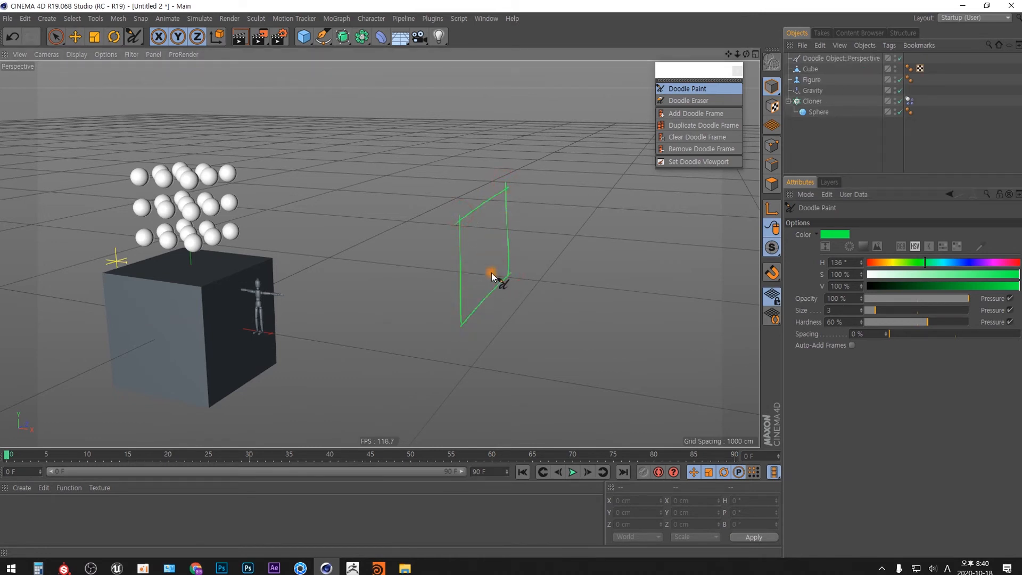
mouse_move(509, 251)
left_mouse_down()
mouse_move(609, 251)
mouse_move(601, 256)
left_mouse_up()
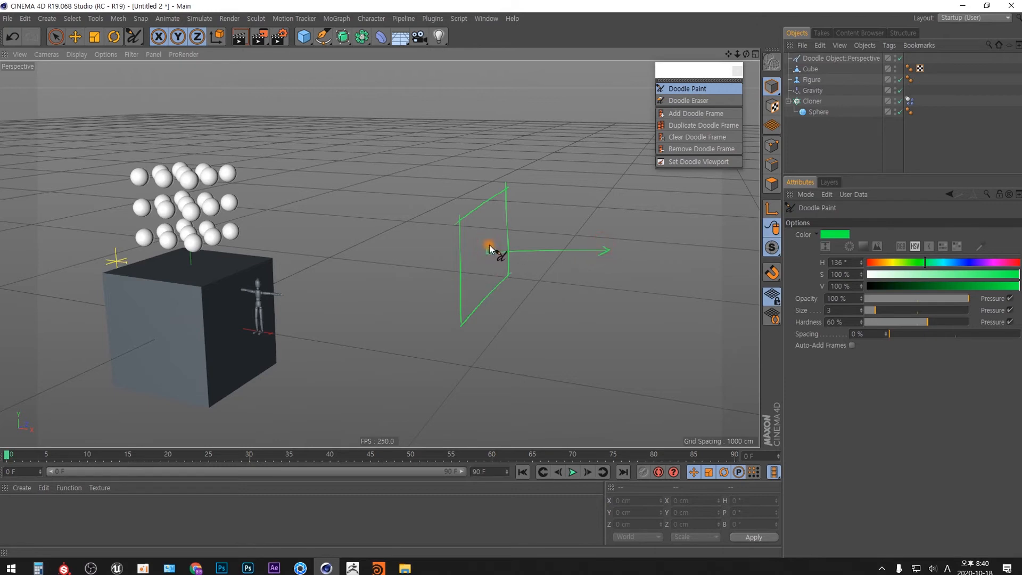
left_click_drag(486, 250, 492, 251)
Sketch an eye on each side of the parallelogram, with an X-marked arrow pointing from the eye behind it
mouse_move(632, 235)
left_mouse_down()
mouse_move(655, 247)
mouse_move(641, 240)
left_mouse_up()
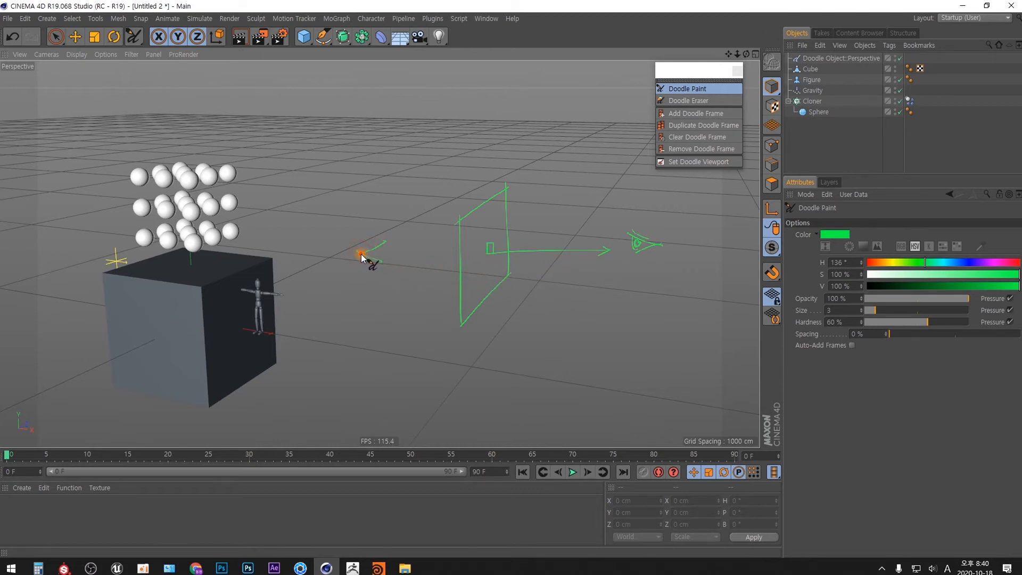
mouse_move(358, 252)
left_mouse_down()
mouse_move(383, 247)
mouse_move(430, 260)
left_mouse_up()
mouse_move(401, 268)
left_mouse_down()
mouse_move(418, 292)
mouse_move(404, 290)
left_mouse_up()
Handwrite "Double side" beneath the X mark and underline it
left_click_drag(363, 316, 375, 321)
left_click_drag(443, 319, 451, 319)
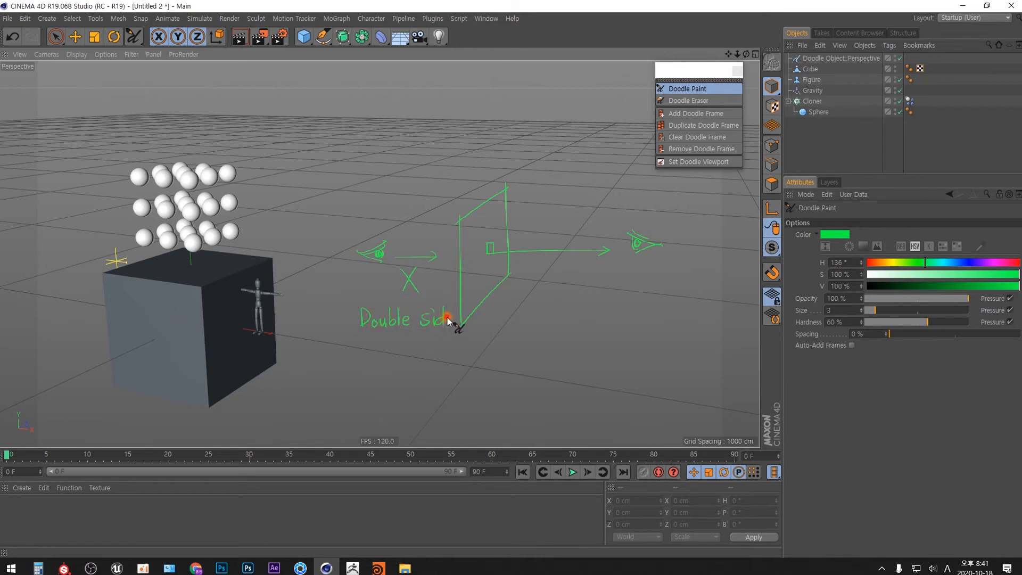
left_click_drag(349, 334, 460, 326)
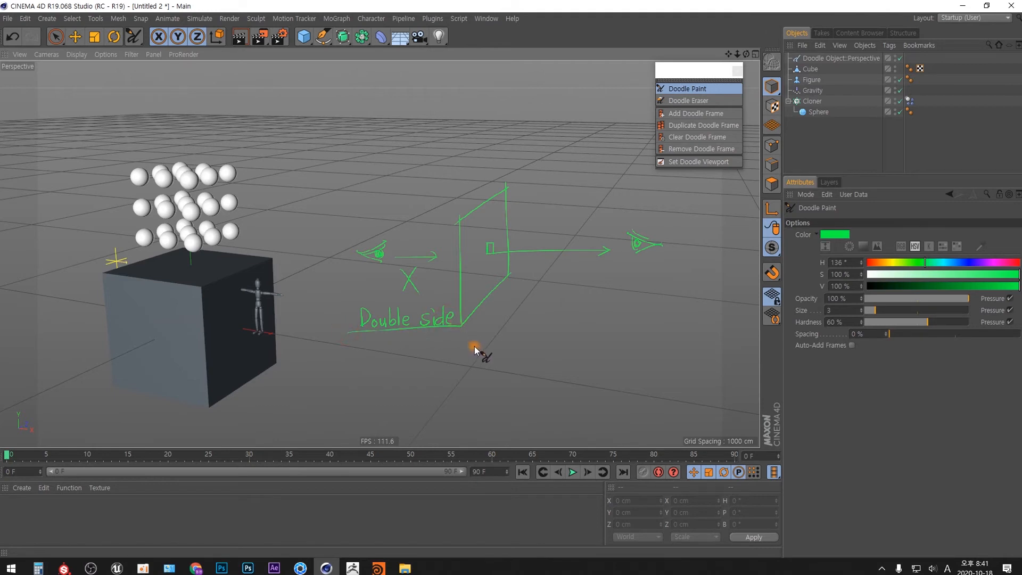
With the brush hue at 0°, draw a red arrow opposite the green normal, and circle and cross out "Double side"
left_click_drag(880, 263, 856, 267)
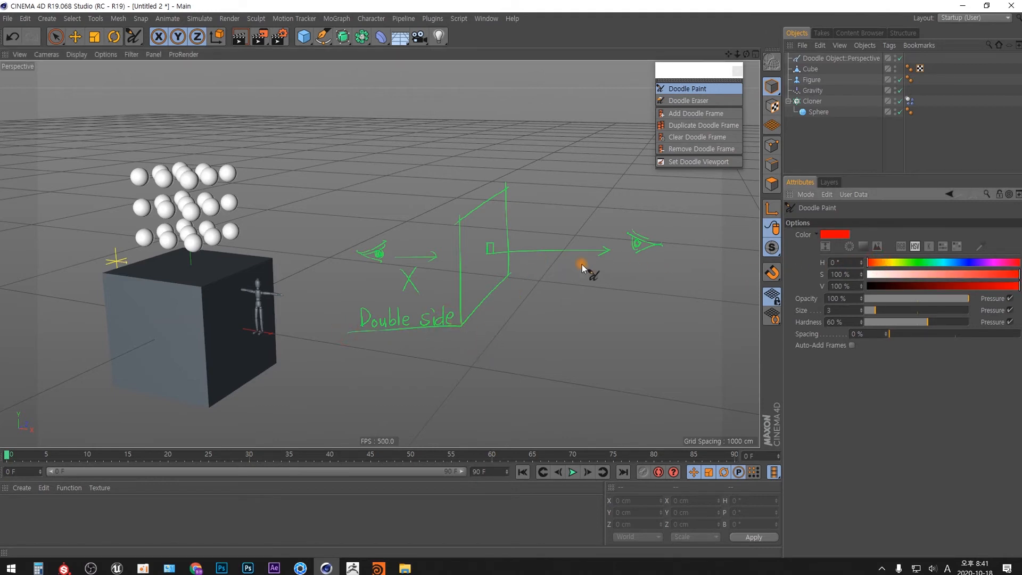
left_click_drag(491, 235, 482, 240)
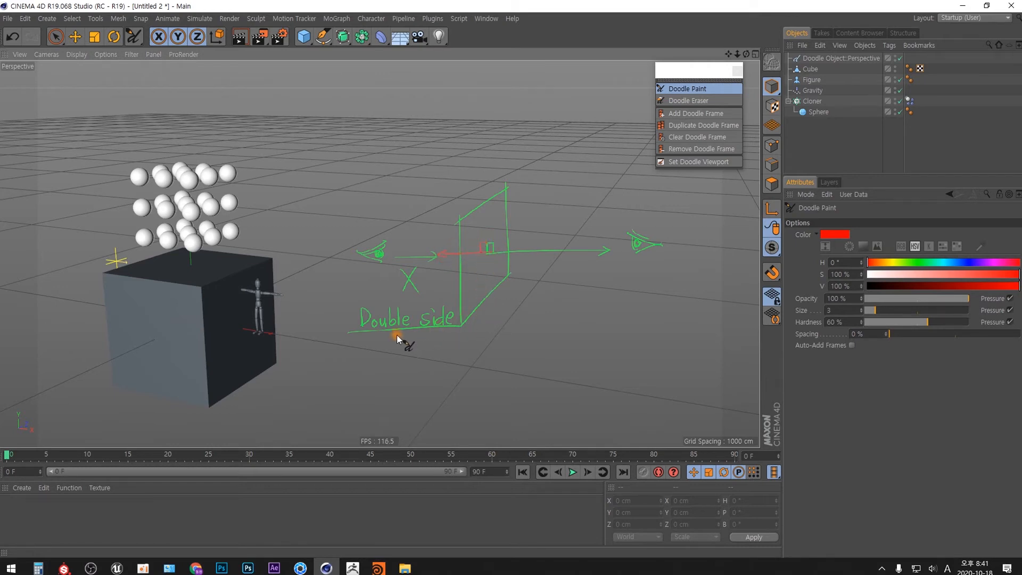
mouse_move(362, 345)
left_mouse_down()
mouse_move(426, 353)
mouse_move(363, 351)
left_mouse_up()
left_click_drag(412, 289, 360, 340)
Try Align Normals on the cube's polygons and undo it
left_click(811, 69)
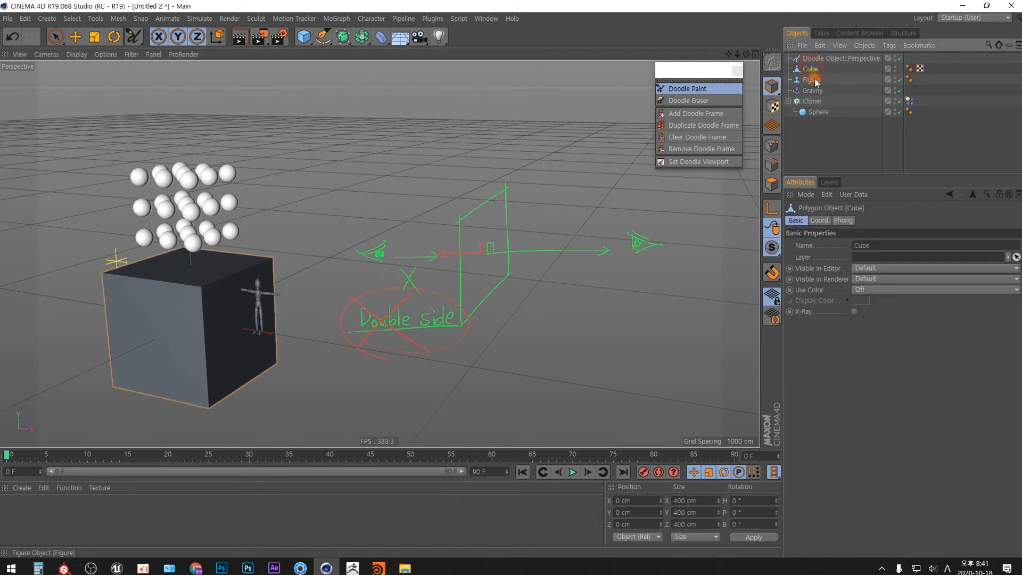
left_click(772, 184)
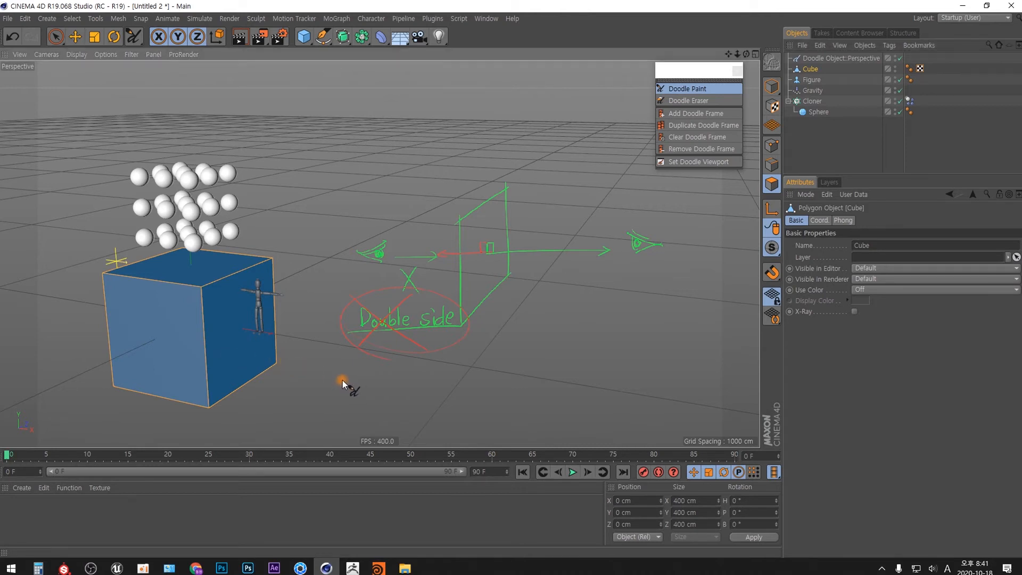
right_click(374, 186)
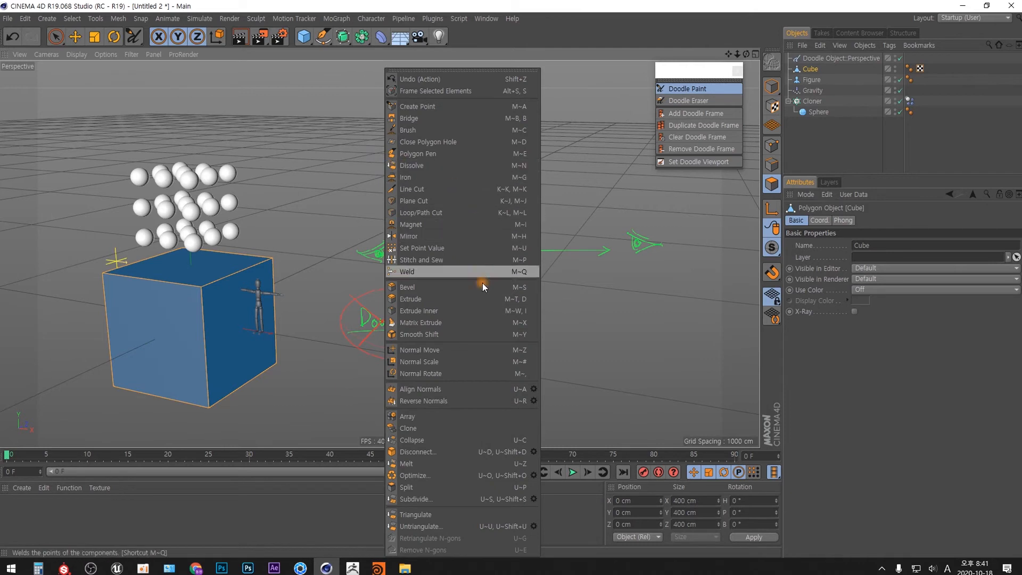
left_click(450, 390)
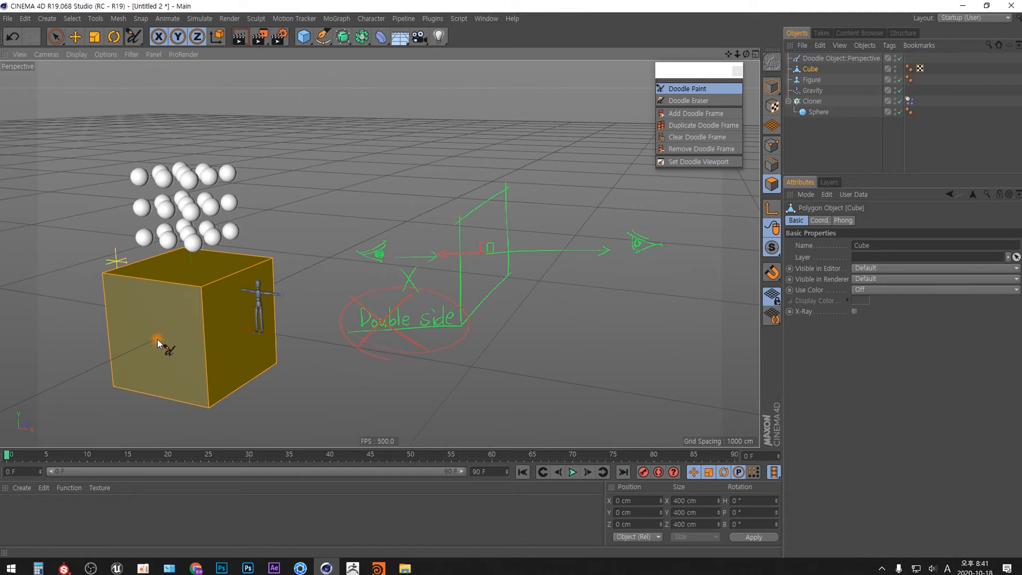
key("ctrl+z")
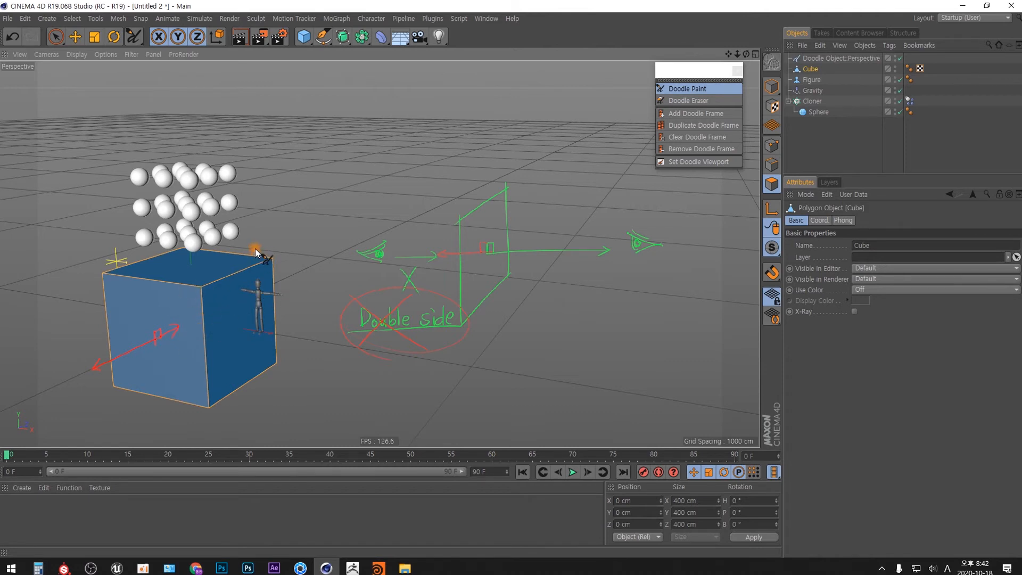
Draw a red curved leader from the cube's top edge to a short handwritten note, and delete the doodle object
mouse_move(248, 252)
left_mouse_down()
mouse_move(296, 216)
mouse_move(319, 219)
left_mouse_up()
left_click(334, 221)
left_click(830, 58)
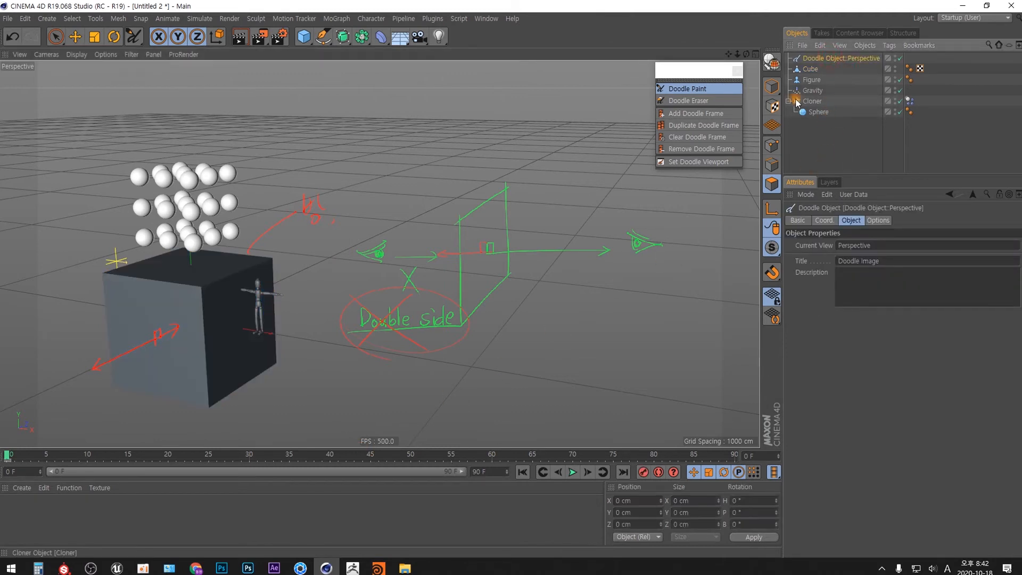
key("Delete")
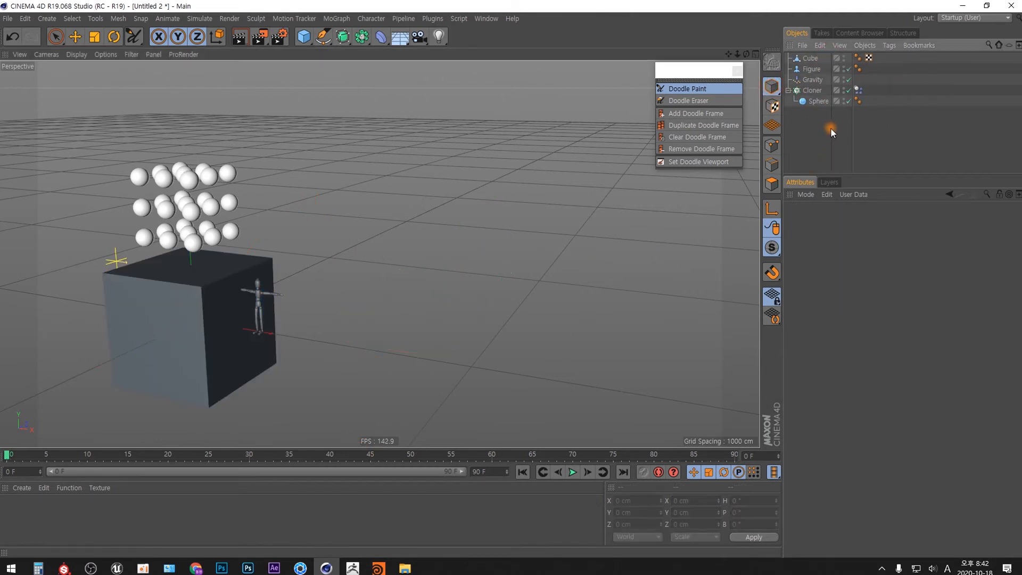
Add a camera, look through it, and show the scene in the four-view layout
left_click(419, 37)
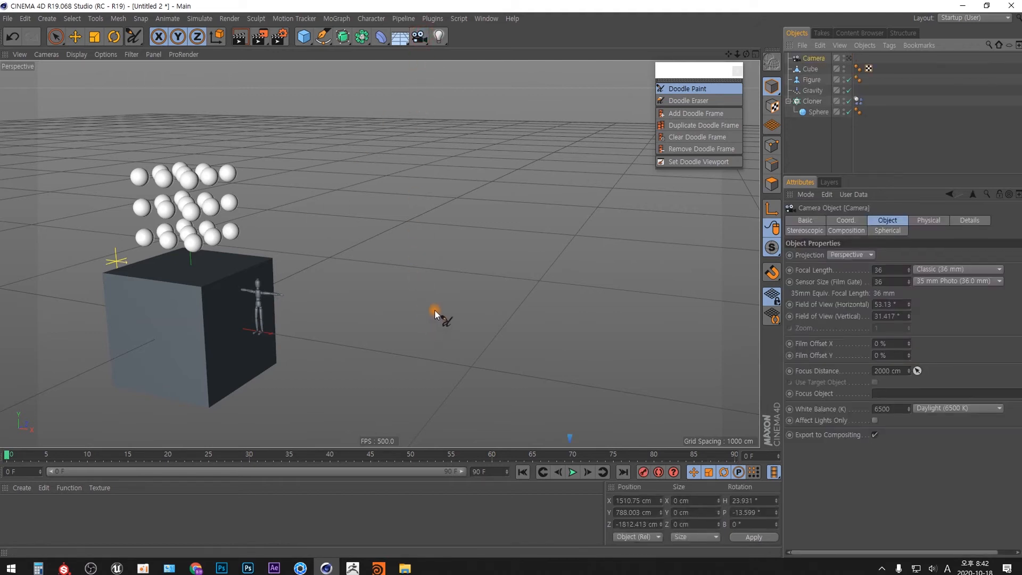
scroll(435, 309, "down", 4)
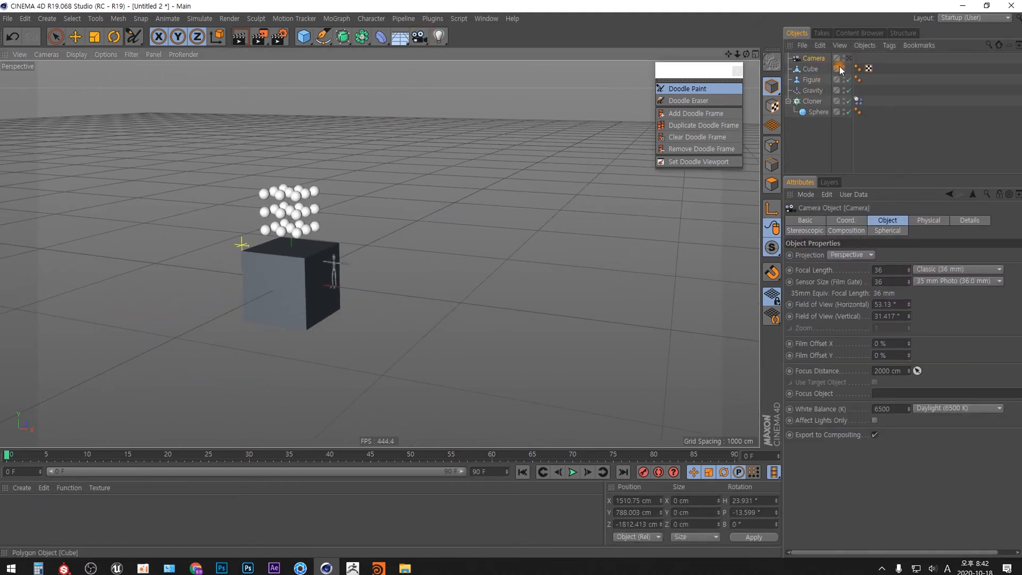
scroll(593, 203, "up", 3)
middle_click(723, 171)
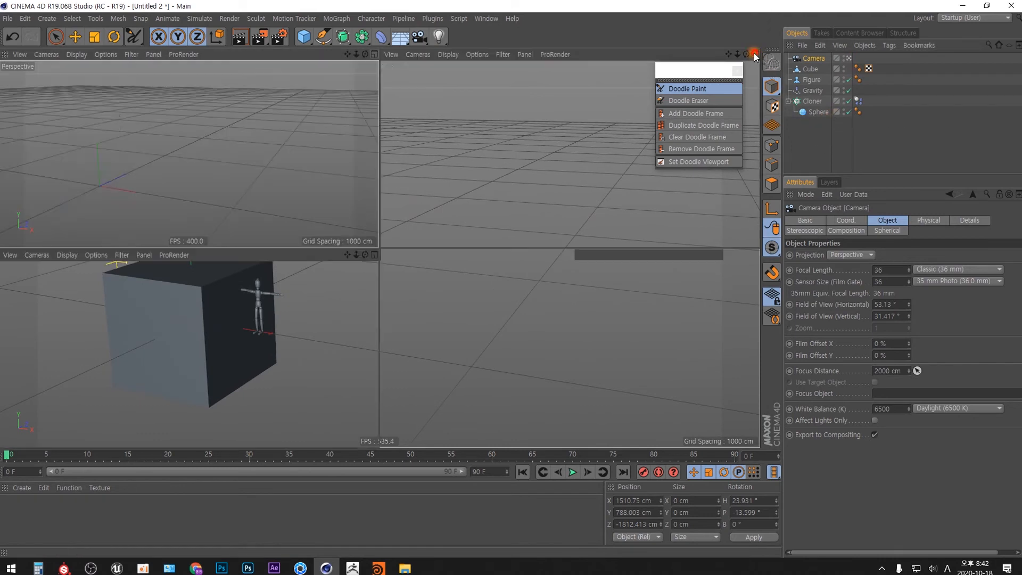
Move the camera beside the cube in the Top view with the Move tool
scroll(604, 167, "down", 8)
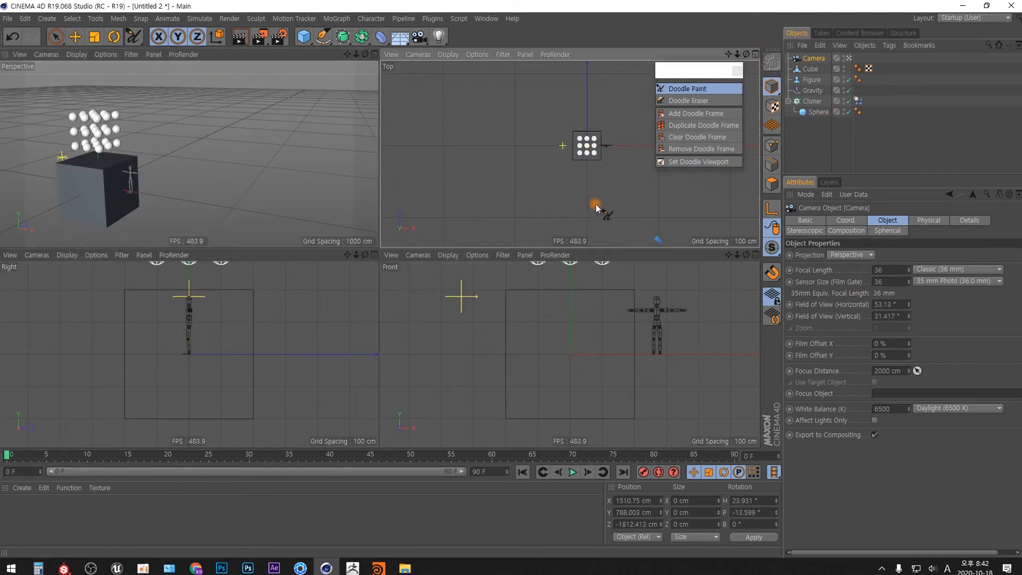
scroll(585, 164, "up", 8)
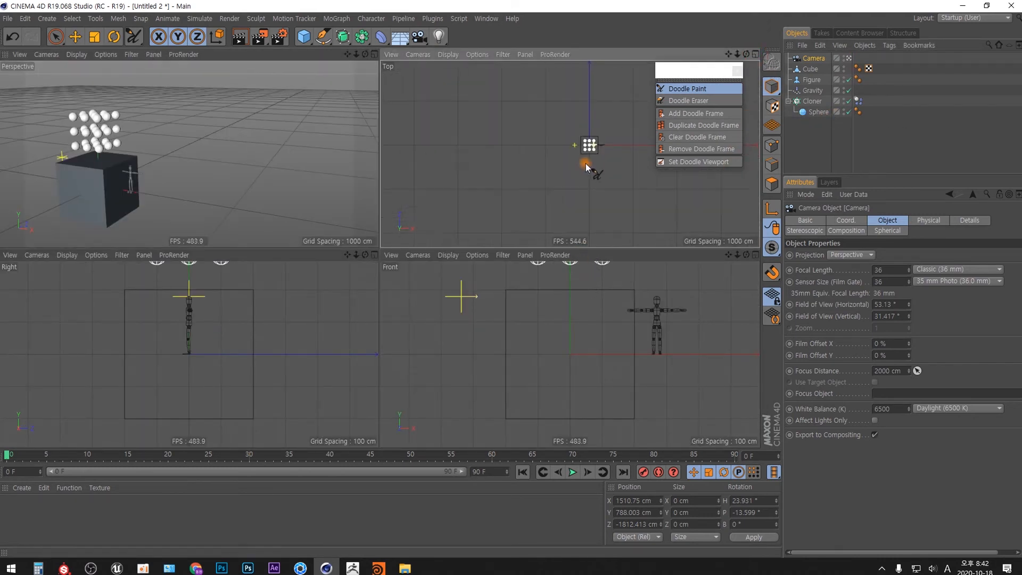
mouse_move(730, 74)
left_mouse_down()
mouse_move(735, 204)
mouse_move(740, 85)
left_mouse_up()
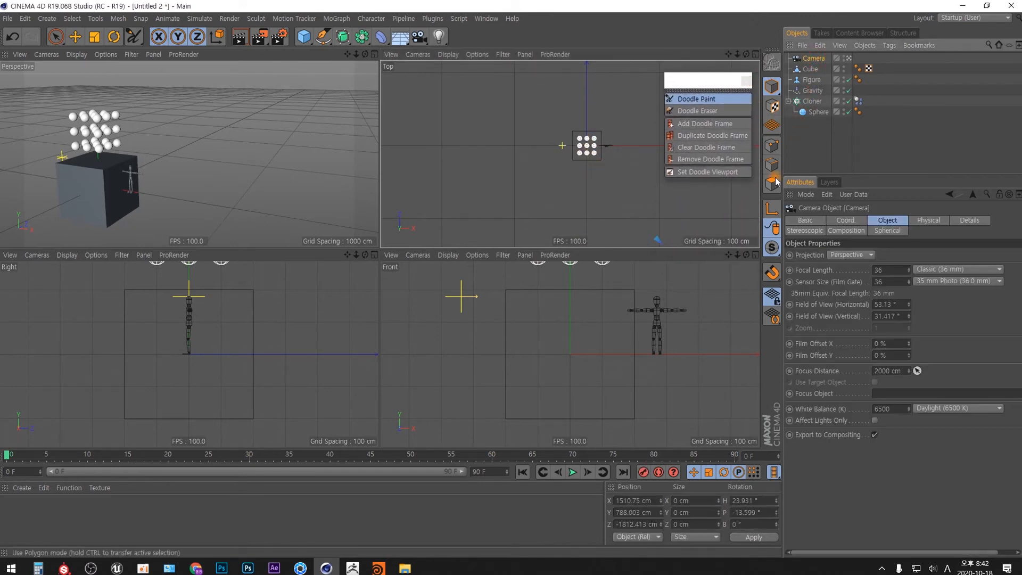
key("e")
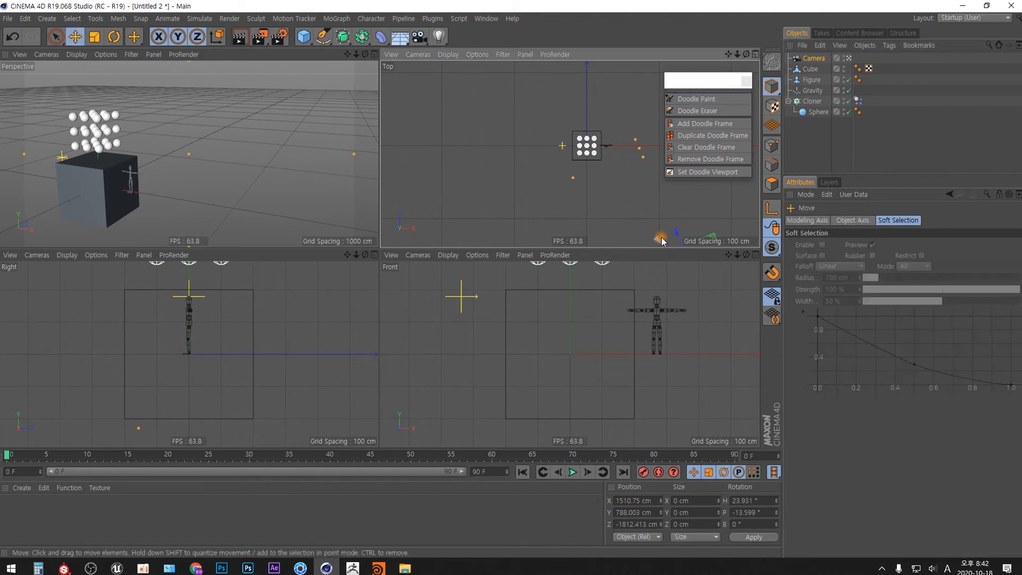
scroll(619, 177, "down", 3)
middle_click_drag(621, 216, 558, 230, "alt")
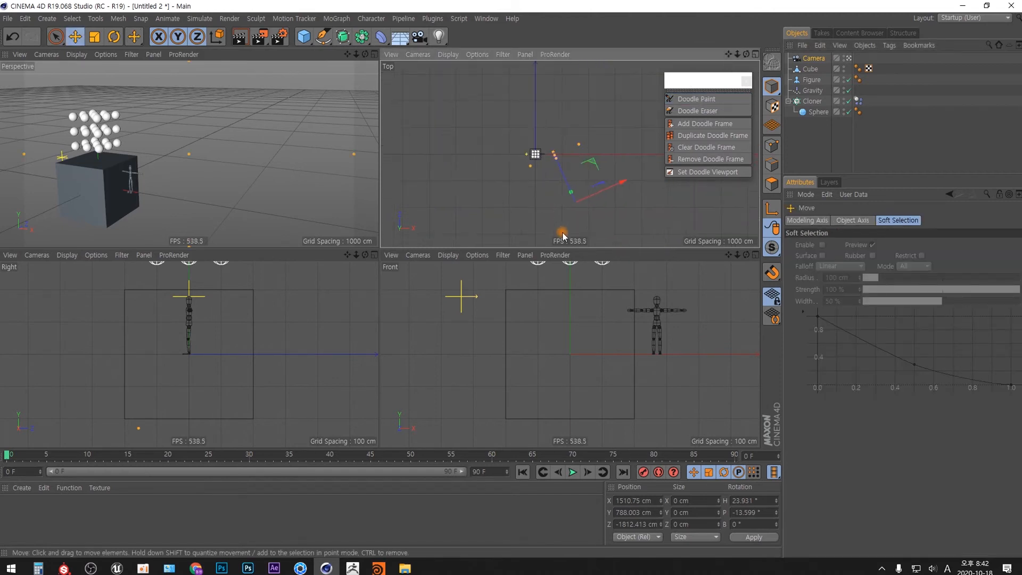
left_click_drag(596, 168, 556, 113)
Try repositioning the camera in the Front view, finishing at about X 810, Y 389, Z 359 cm
scroll(584, 341, "down", 2)
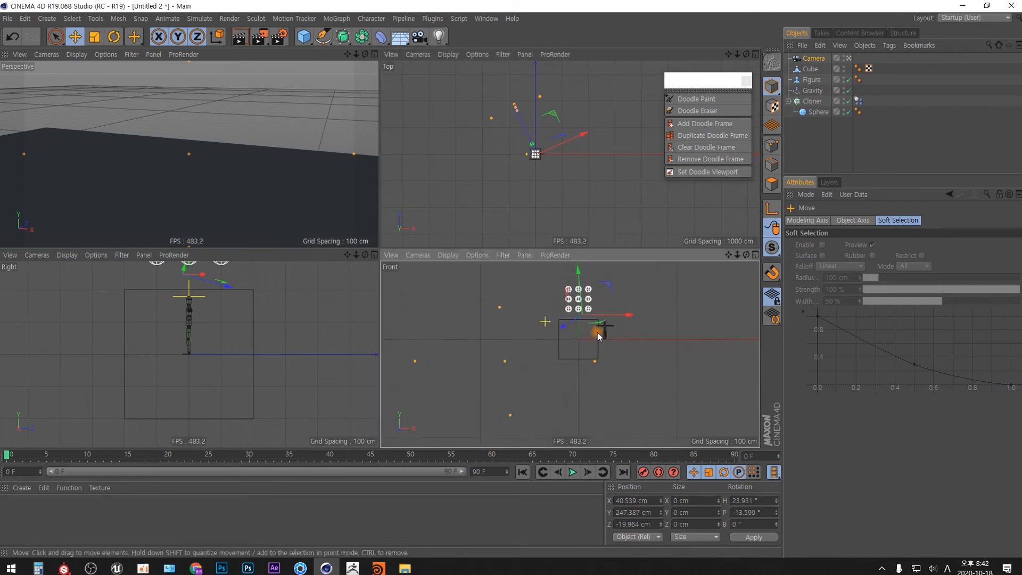
mouse_move(598, 333)
left_mouse_down()
mouse_move(607, 295)
mouse_move(605, 334)
left_mouse_up()
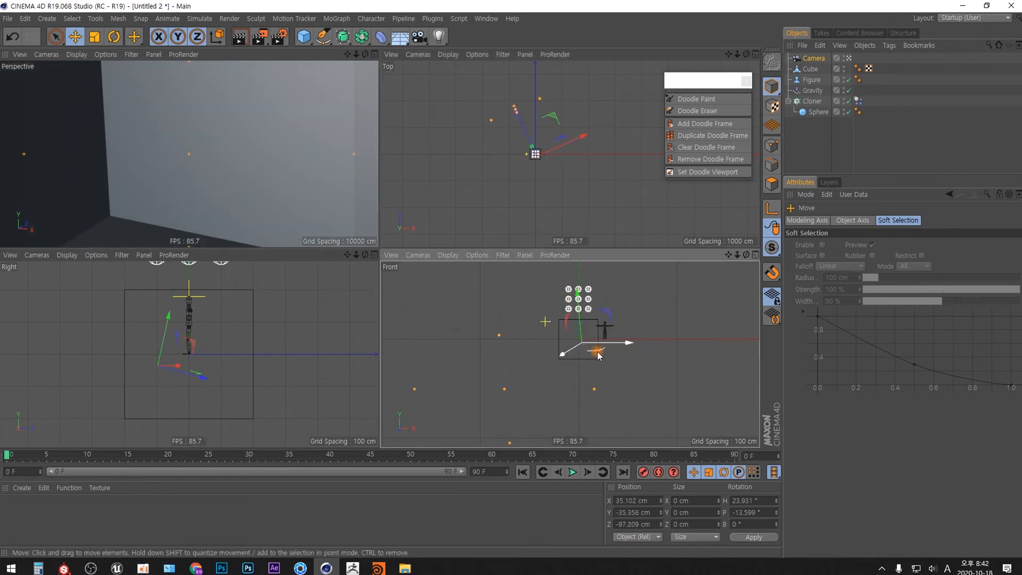
scroll(585, 352, "down", 2)
scroll(581, 405, "up", 3)
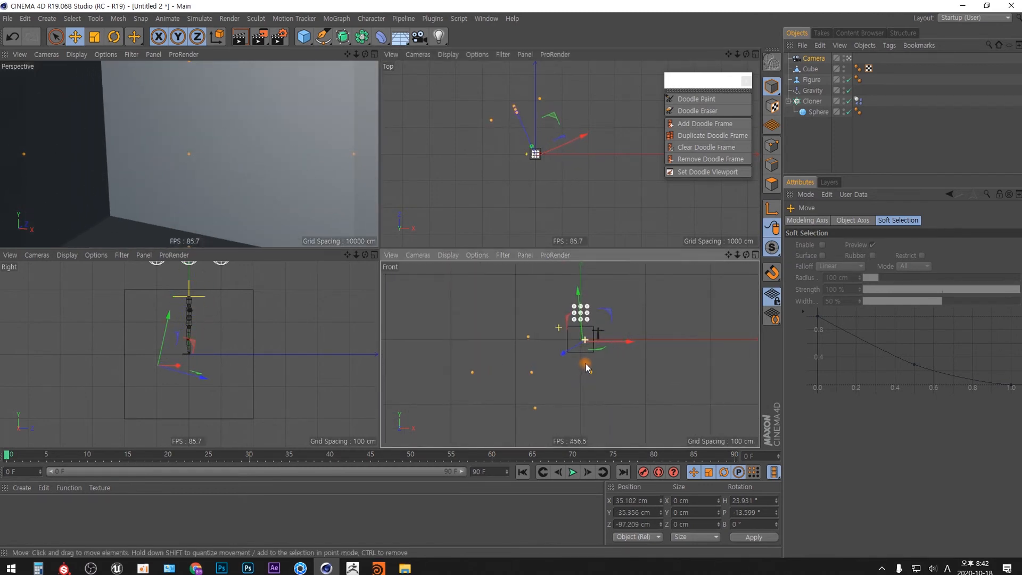
left_click_drag(613, 311, 662, 282)
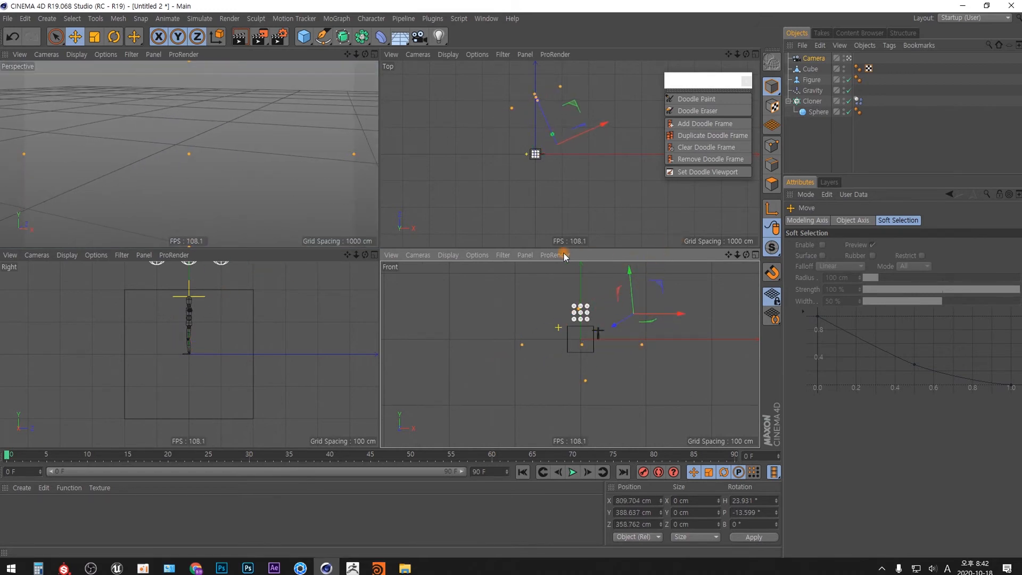
Delete the camera from the scene
scroll(220, 356, "down", 5)
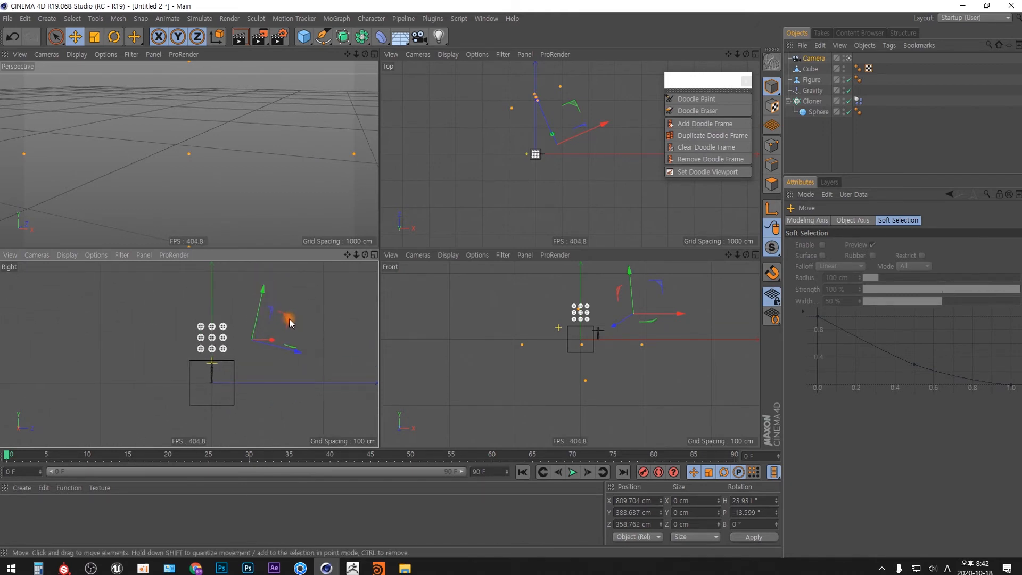
left_click(813, 58)
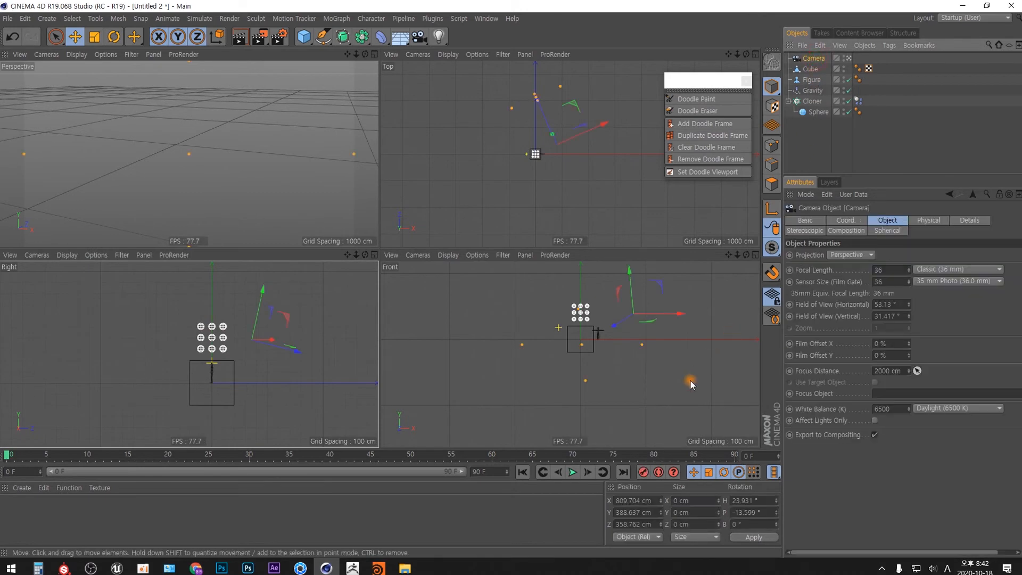
key("Delete")
left_click(419, 36)
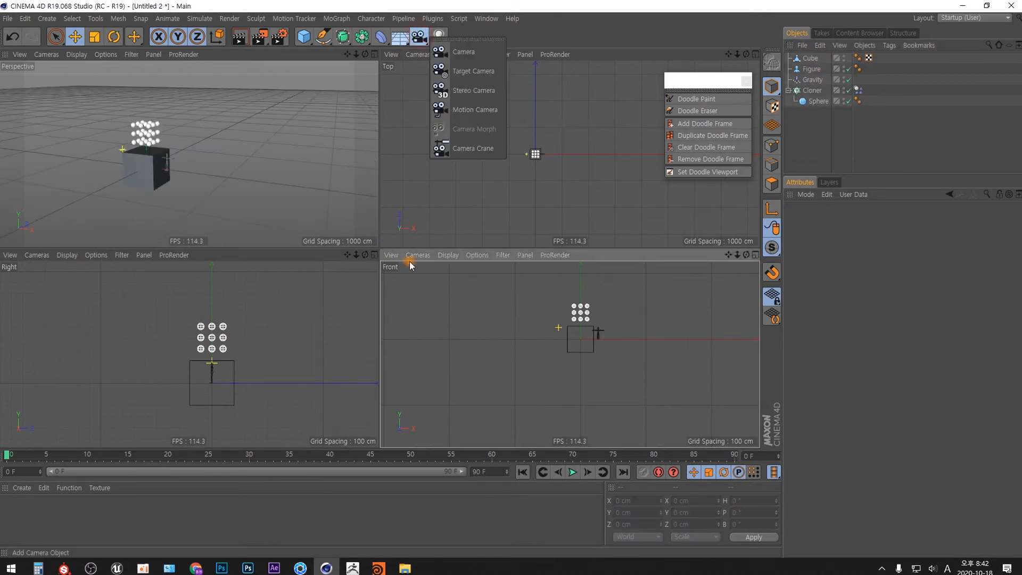
left_click(482, 73)
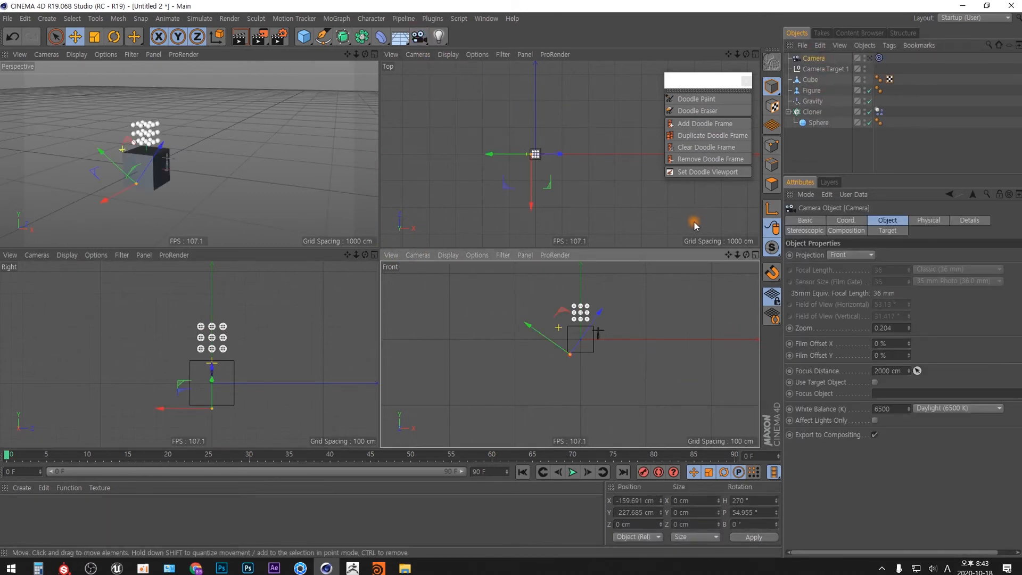
left_click(768, 229)
left_click(869, 59)
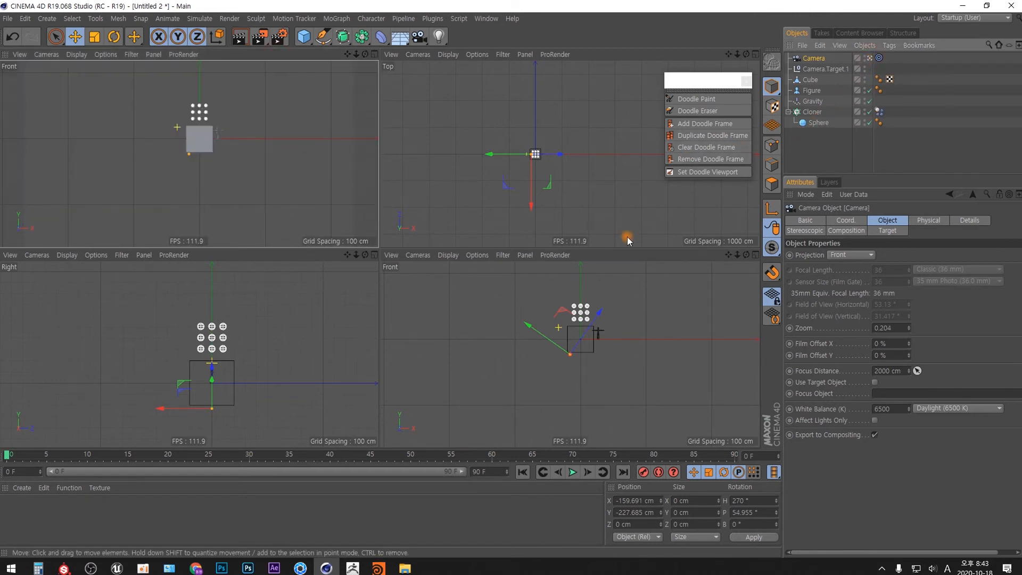
left_click(811, 138)
left_click(823, 69)
left_click(813, 58, "ctrl")
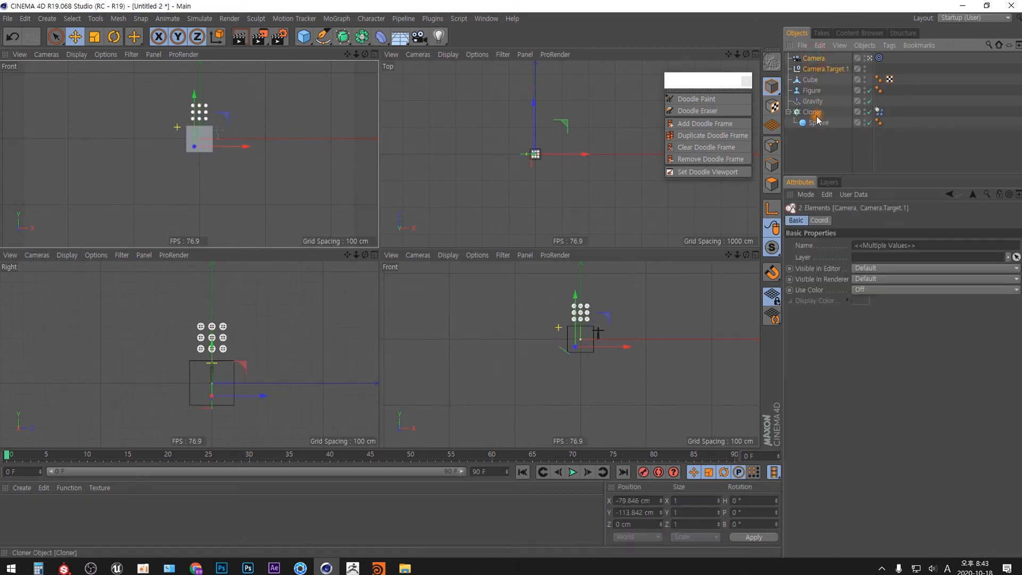
key("Delete")
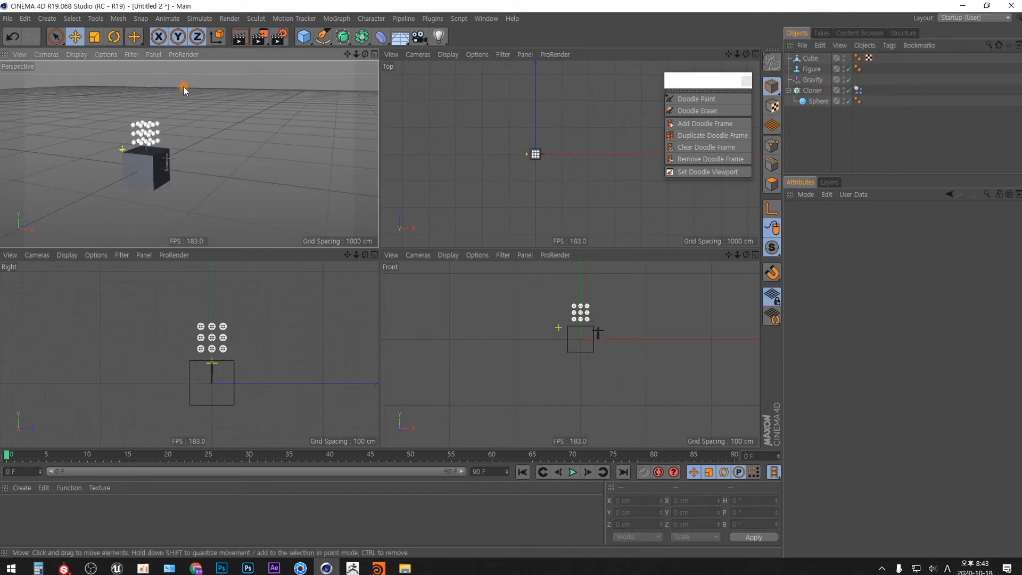
Add a Target Camera from the perspective view and check its camera and target null in the Top view
left_click(419, 37)
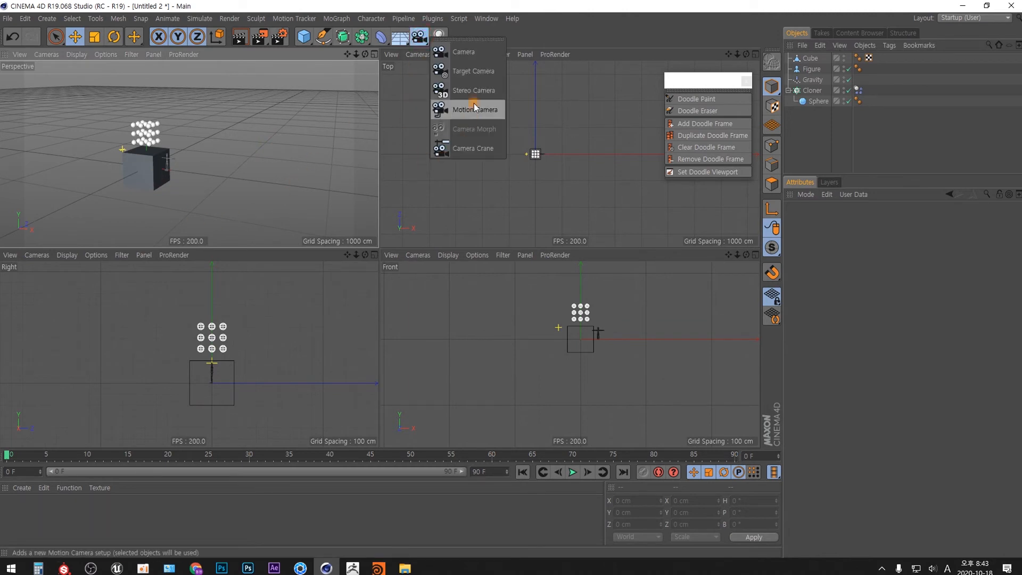
left_click(474, 72)
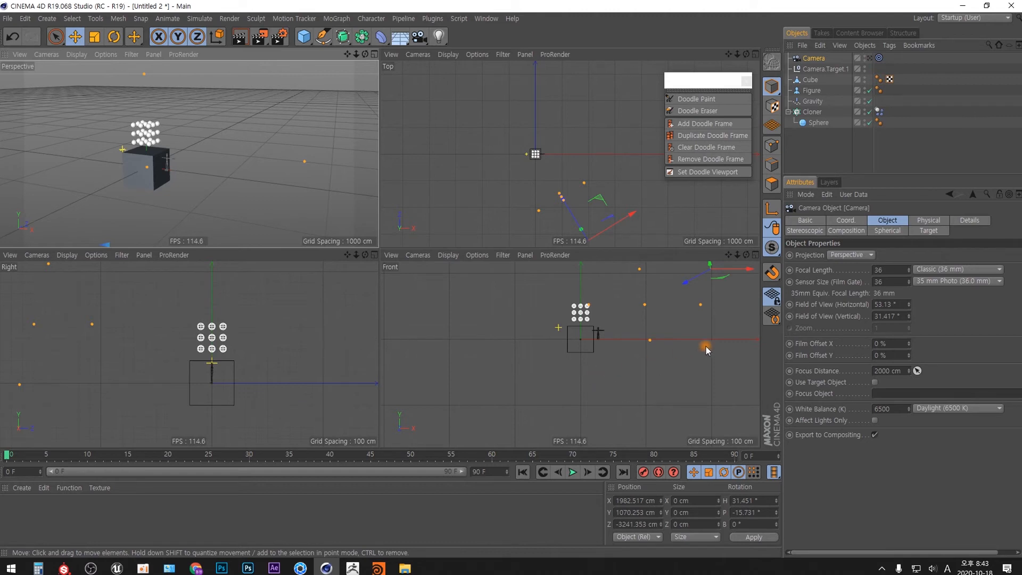
mouse_move(588, 179)
middle_mouse_down("alt")
mouse_move(578, 153)
mouse_move(595, 162)
middle_mouse_up("alt")
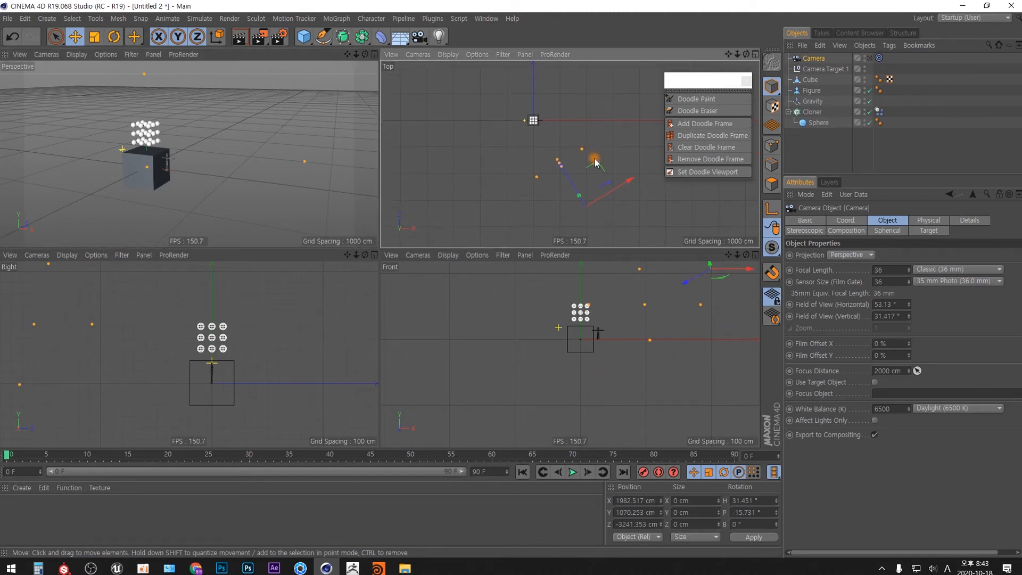
left_click(816, 135)
left_click(819, 60)
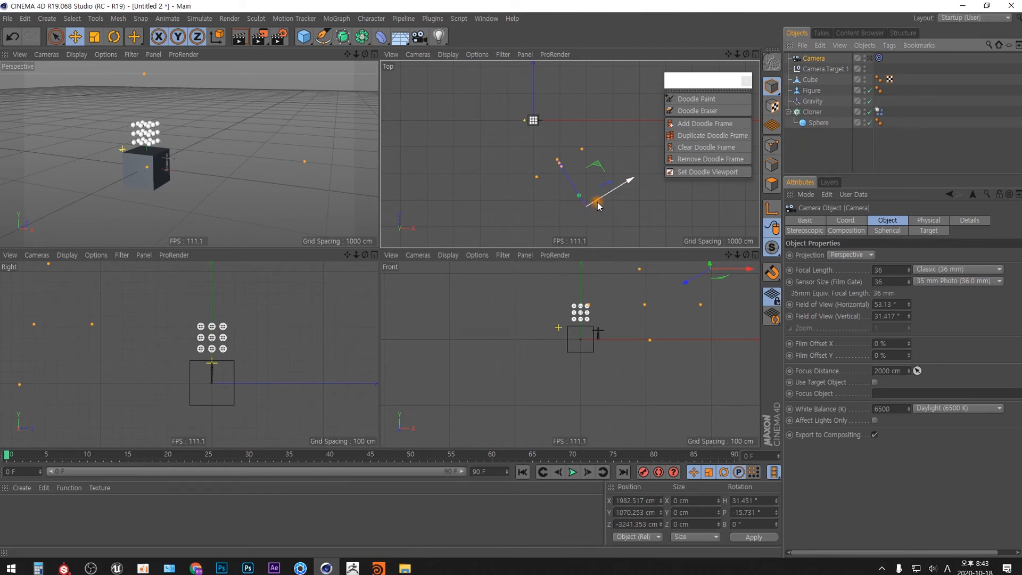
left_click(827, 69)
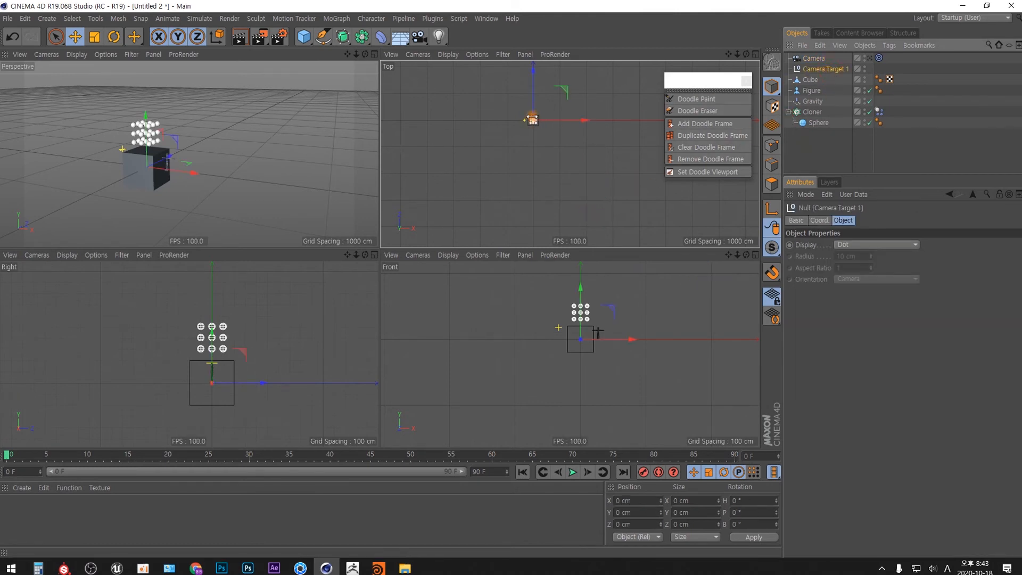
left_click(814, 58)
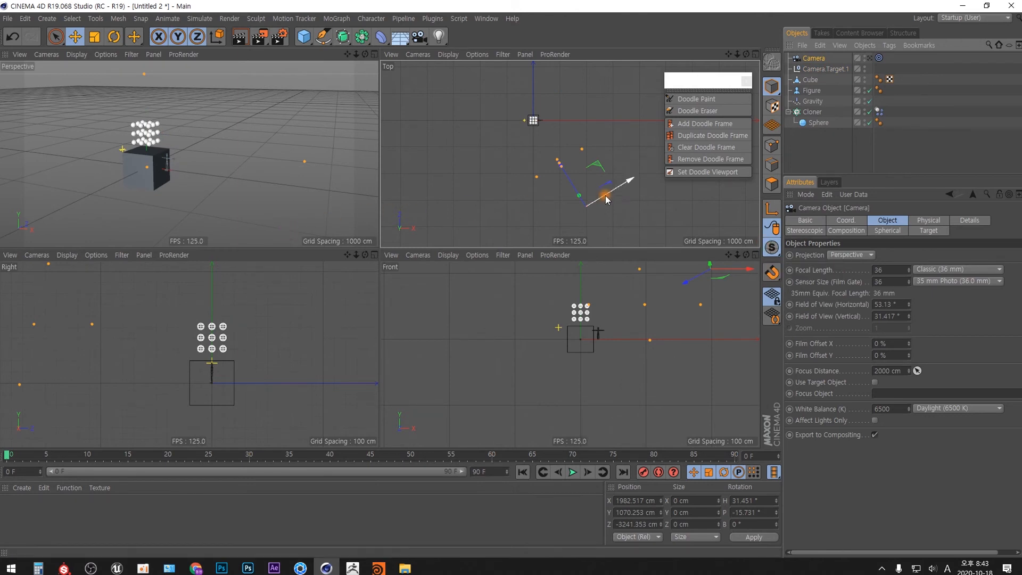
Move the camera's target null along X to about 170 cm, near the cube's side facing the figure
left_click(820, 70)
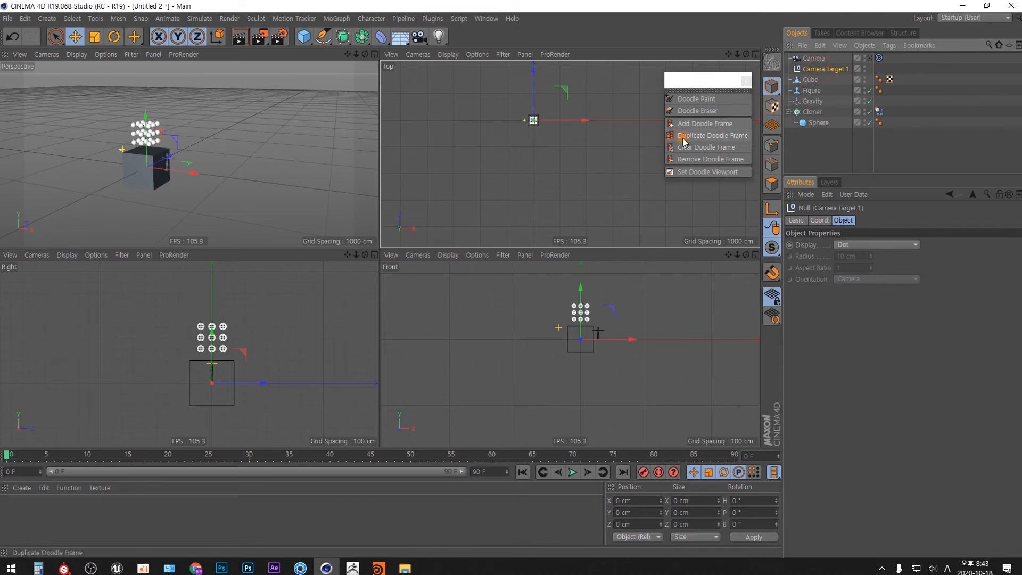
scroll(536, 115, "up", 6)
middle_click_drag(549, 90, 570, 177)
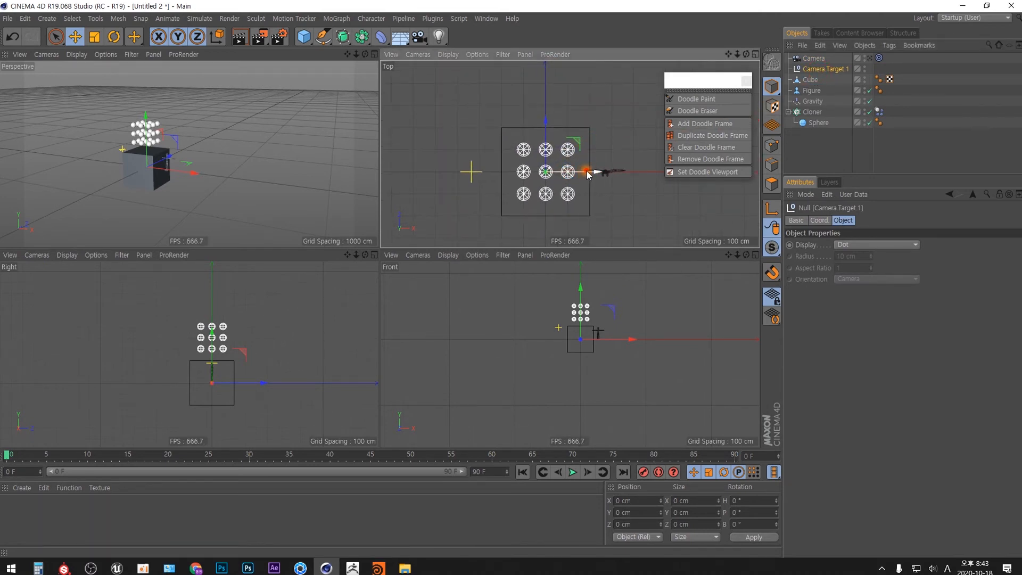
left_click_drag(587, 174, 599, 86)
Move the target camera inside the cube to about X -139, Y -104, Z 146 cm, using the Top and Front views
left_click(815, 58)
scroll(593, 118, "down", 8)
scroll(568, 163, "up", 8)
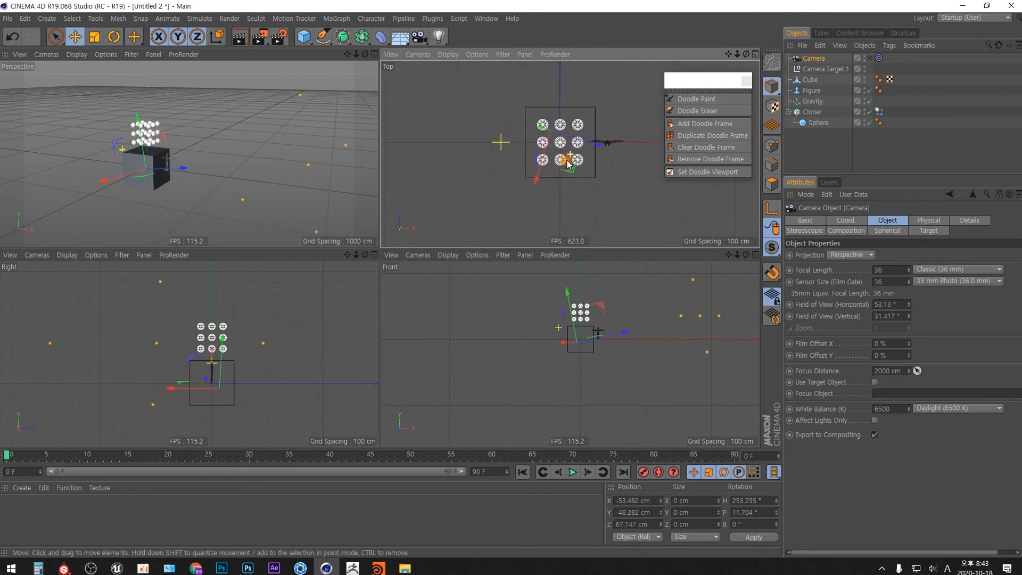
scroll(568, 163, "up", 3)
left_click_drag(524, 188, 506, 166)
scroll(580, 319, "up", 5)
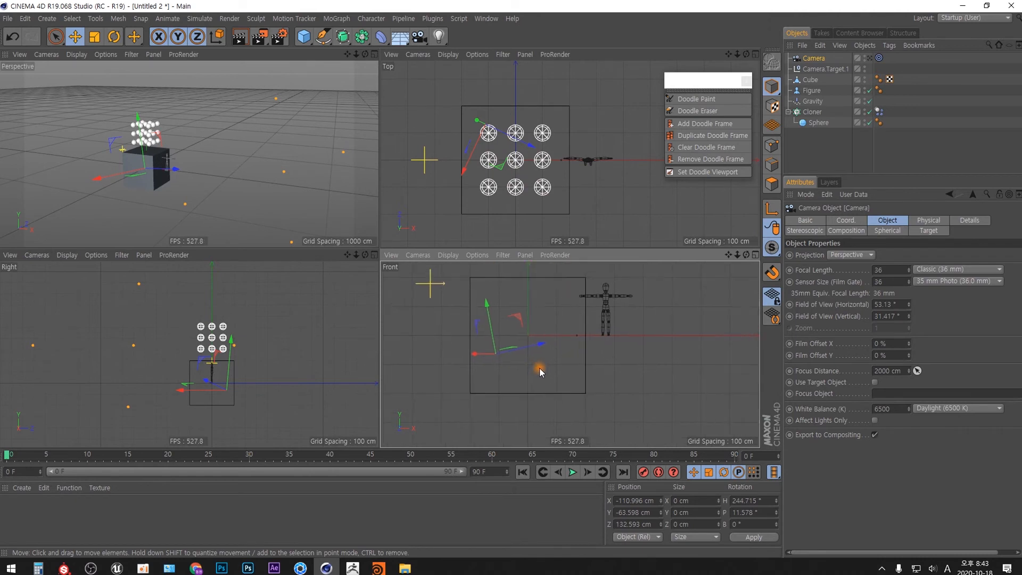
left_click_drag(503, 330, 495, 343)
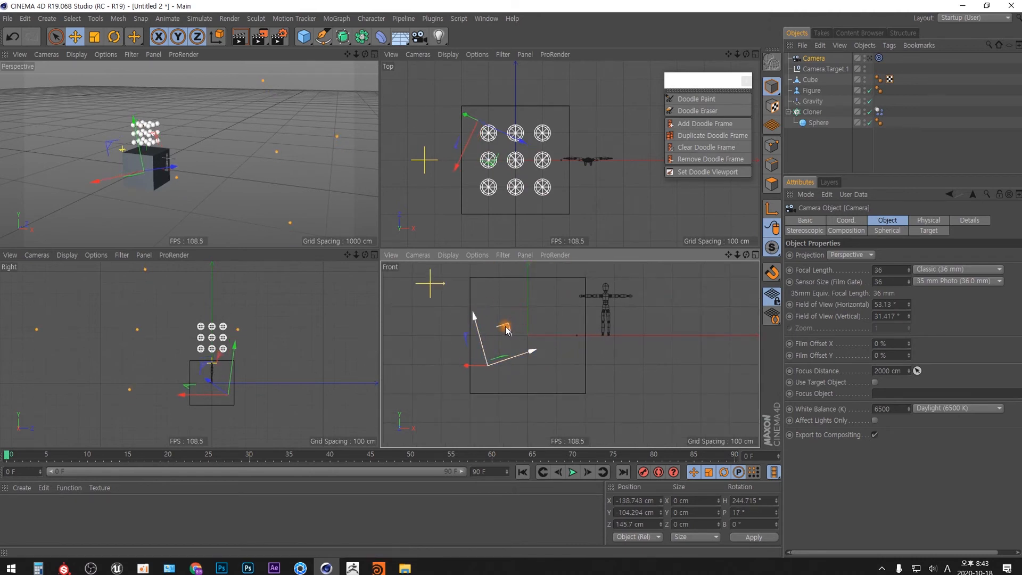
Look through the target camera from inside the cube
left_click(62, 109)
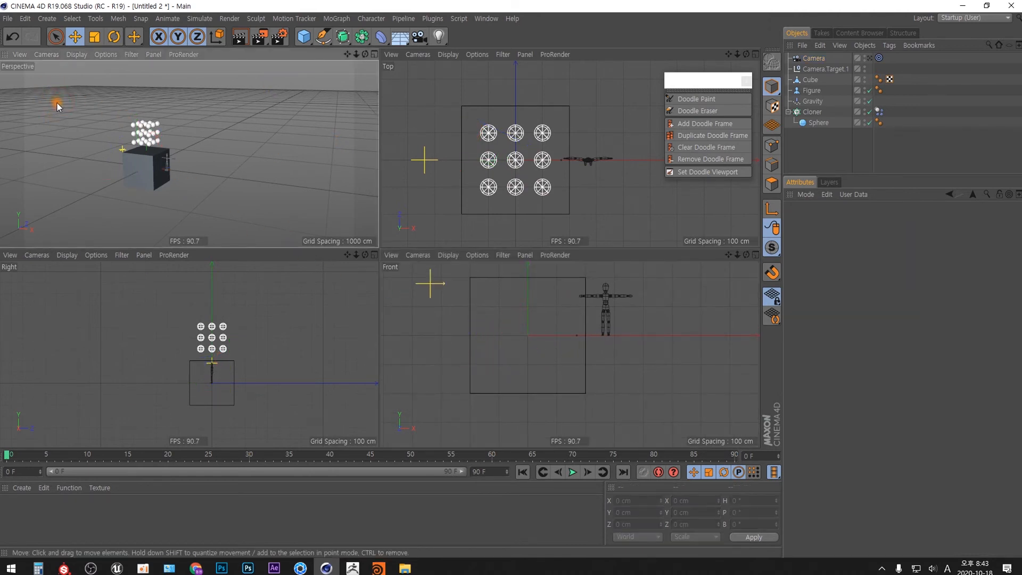
left_click(815, 59)
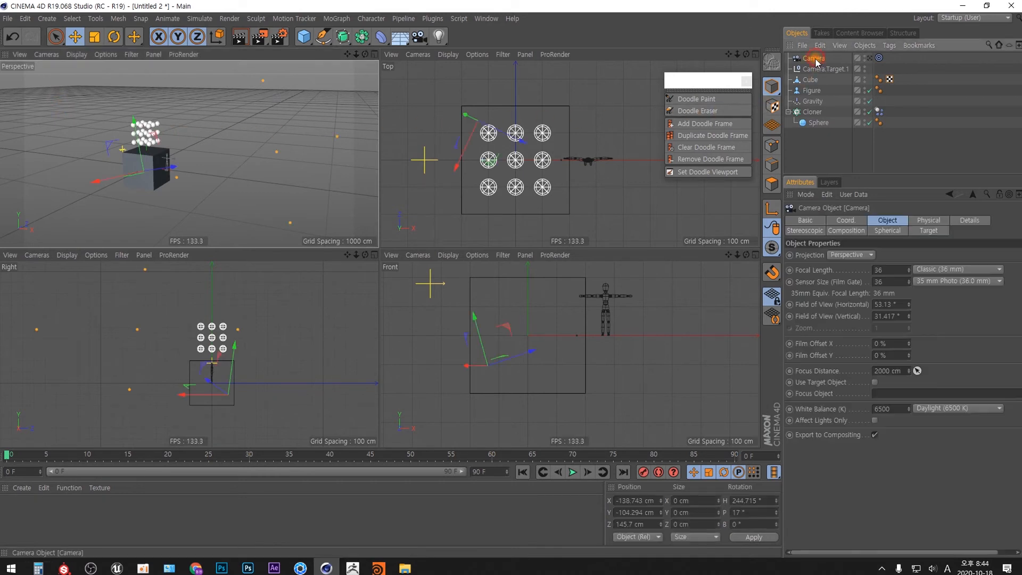
left_click(871, 60)
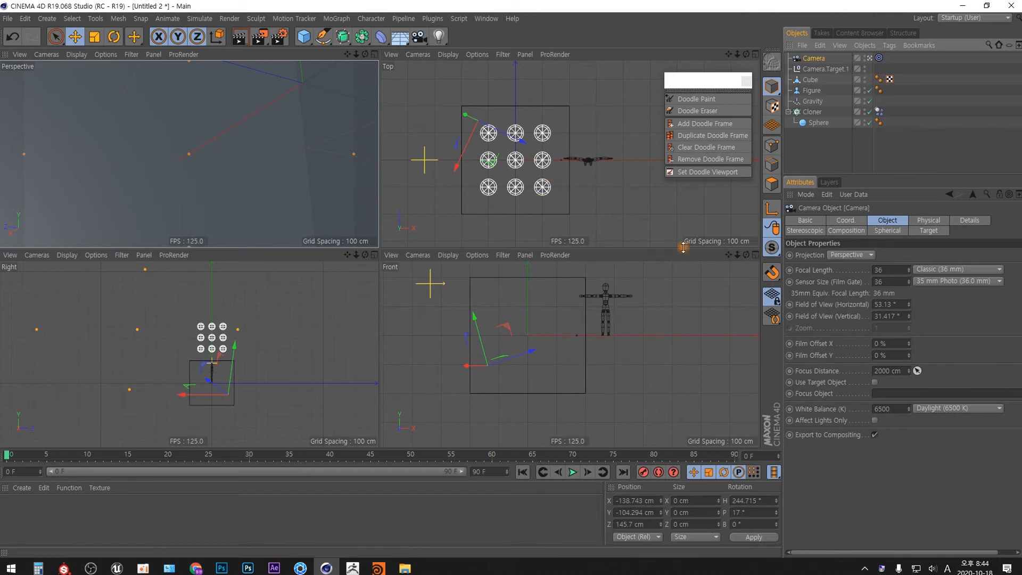
Lower the sphere cloner along Y to about 10 cm in the Right view, placing it inside the cube
left_click(823, 69)
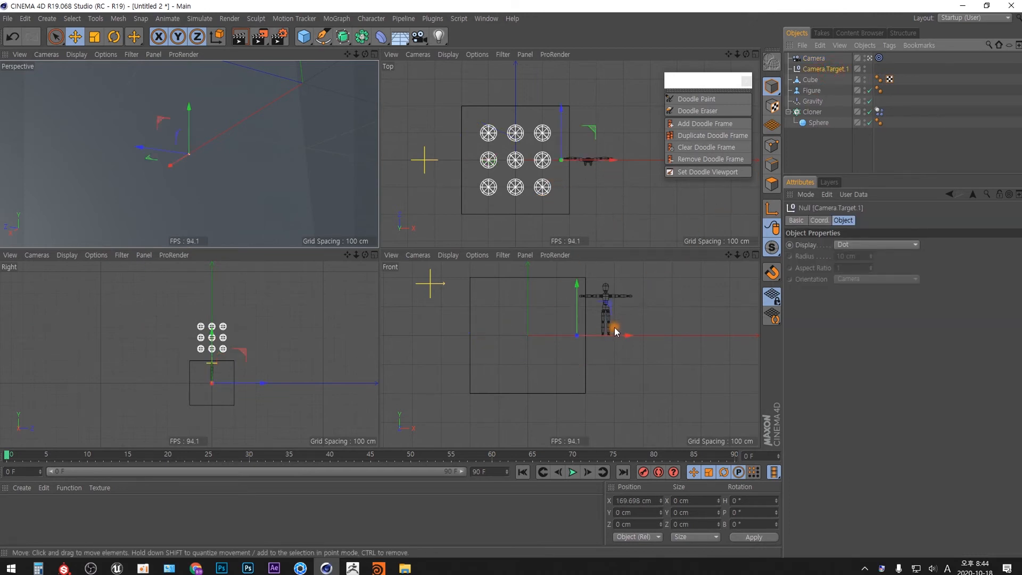
left_click(814, 60)
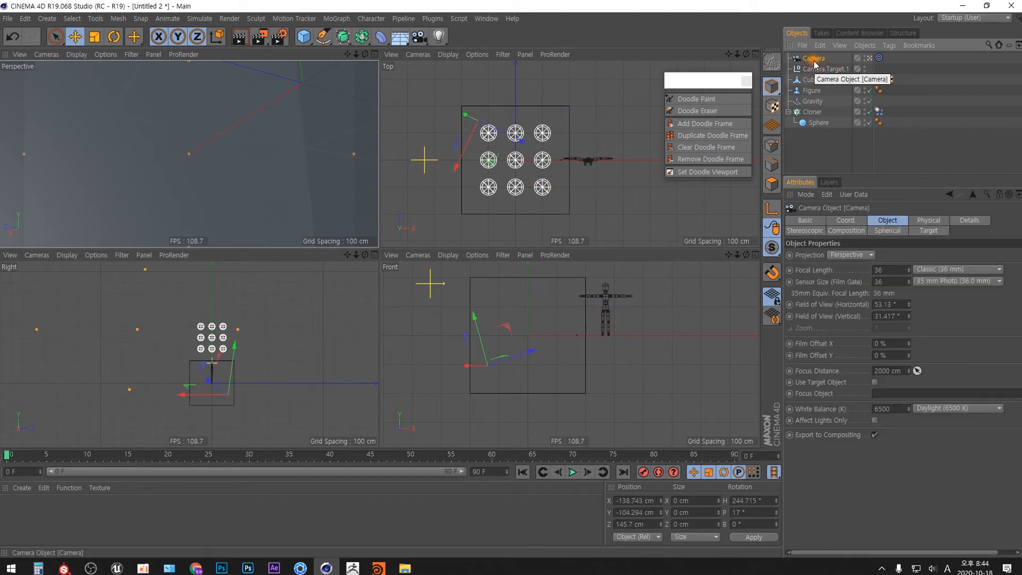
scroll(235, 363, "up", 3)
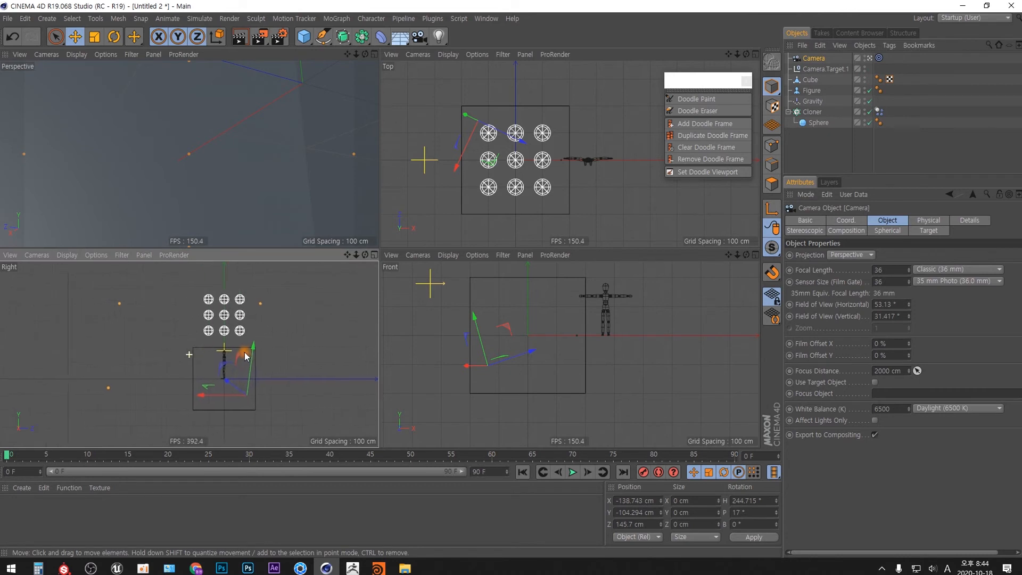
left_click(813, 131)
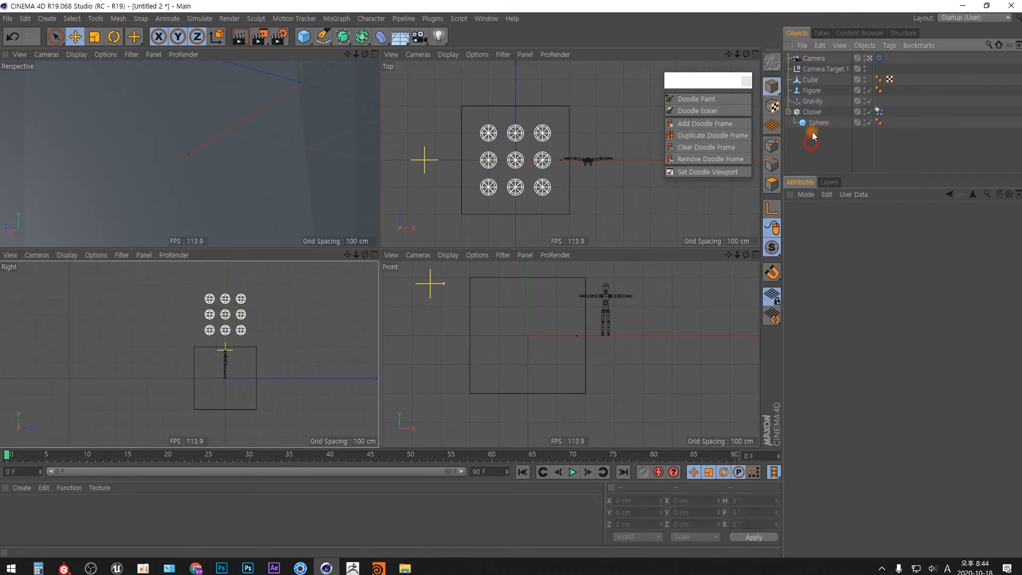
left_click(813, 112)
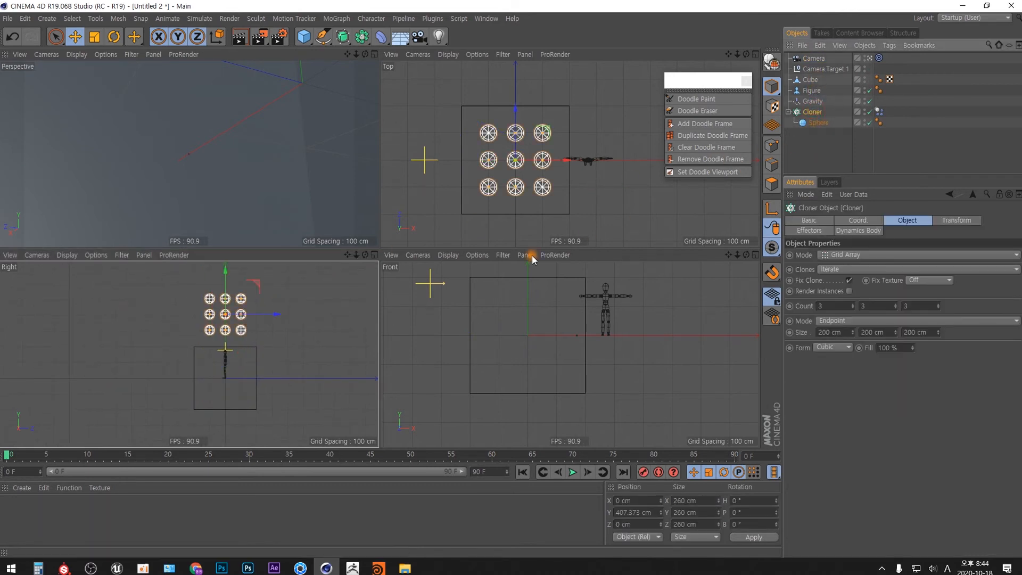
left_click_drag(224, 269, 225, 332)
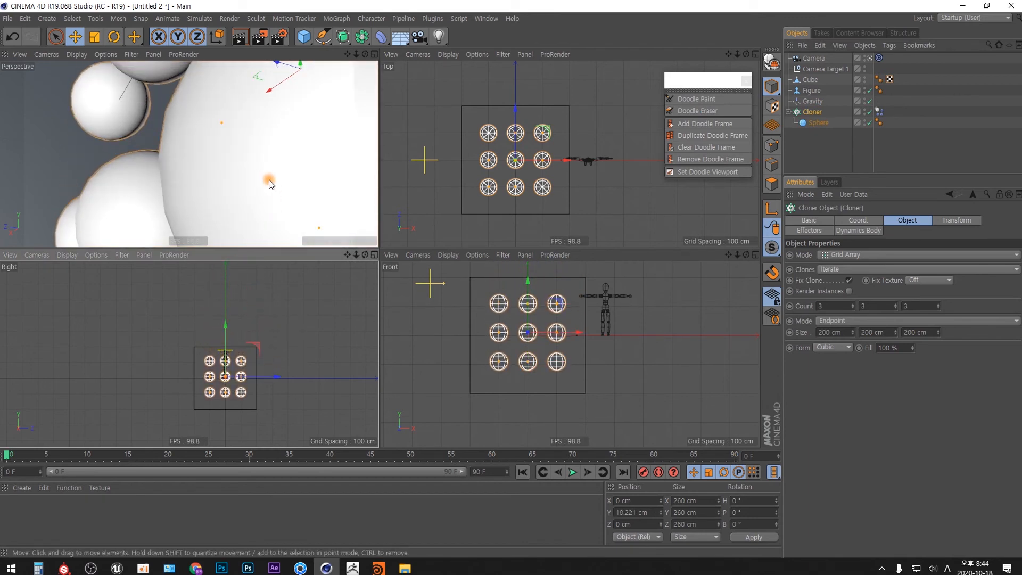
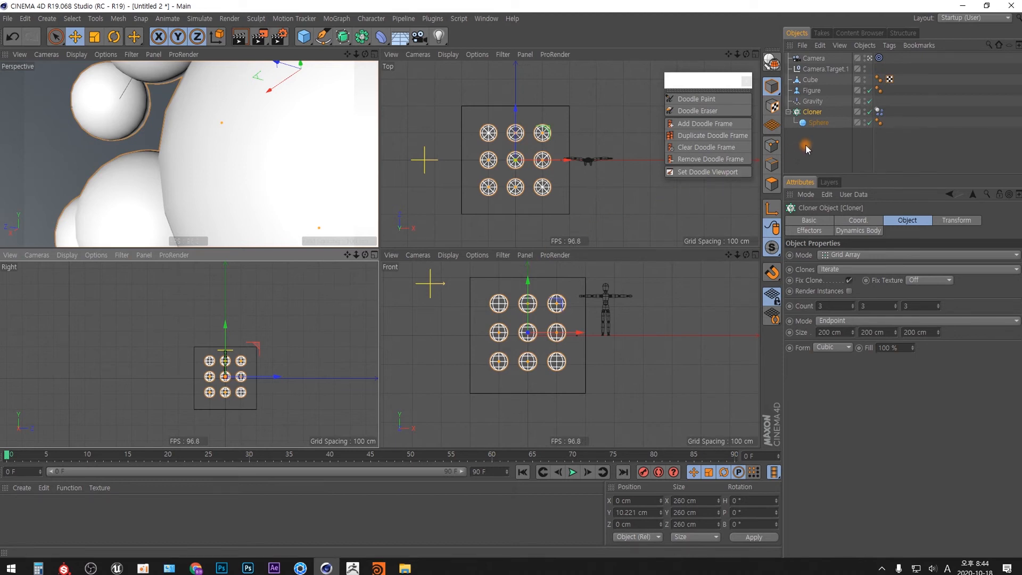
Set the cube to polygon editing mode and delete the camera together with its target null
left_click(810, 80)
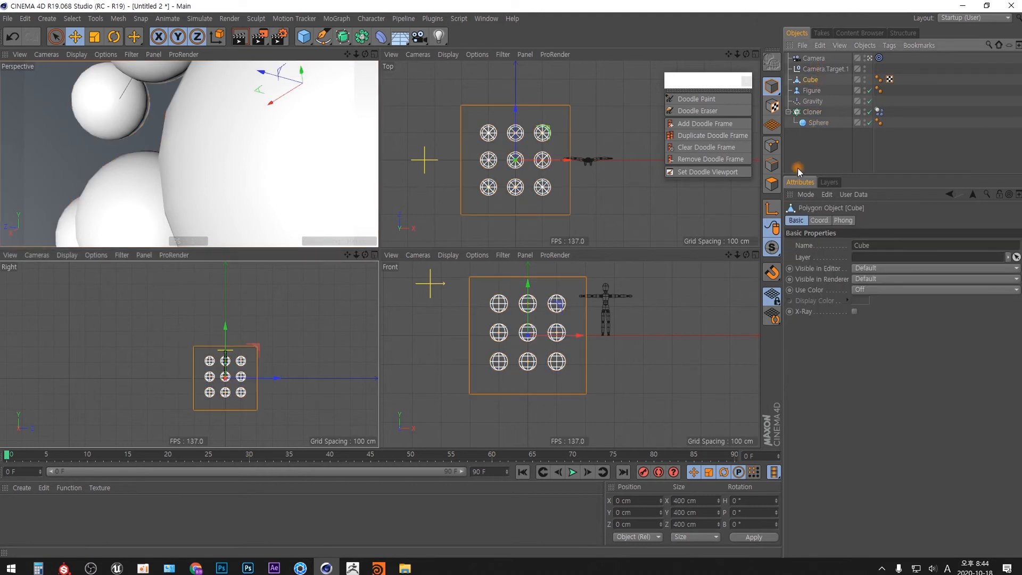
left_click(775, 187)
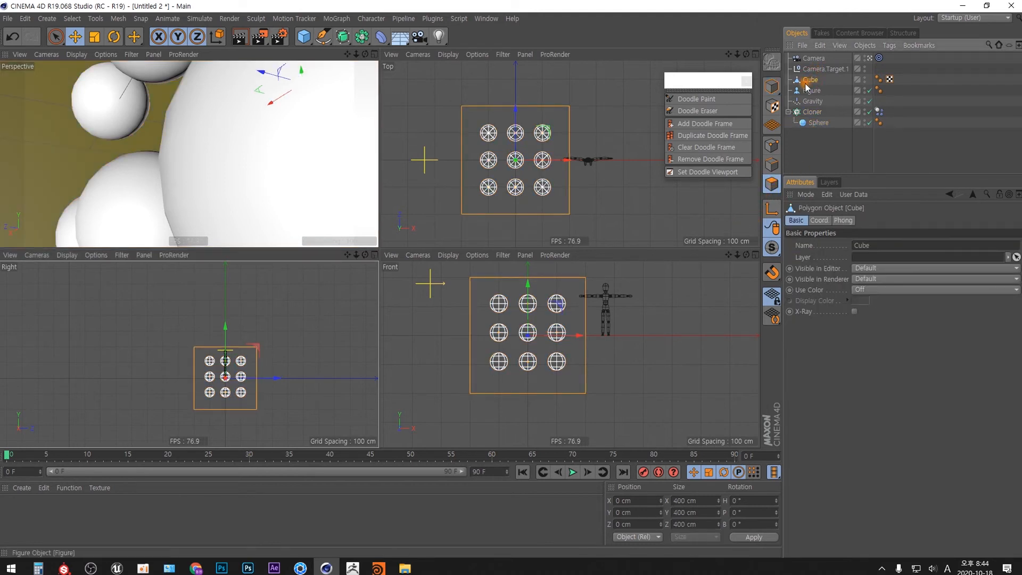
left_click(814, 58)
left_click(822, 69, "ctrl")
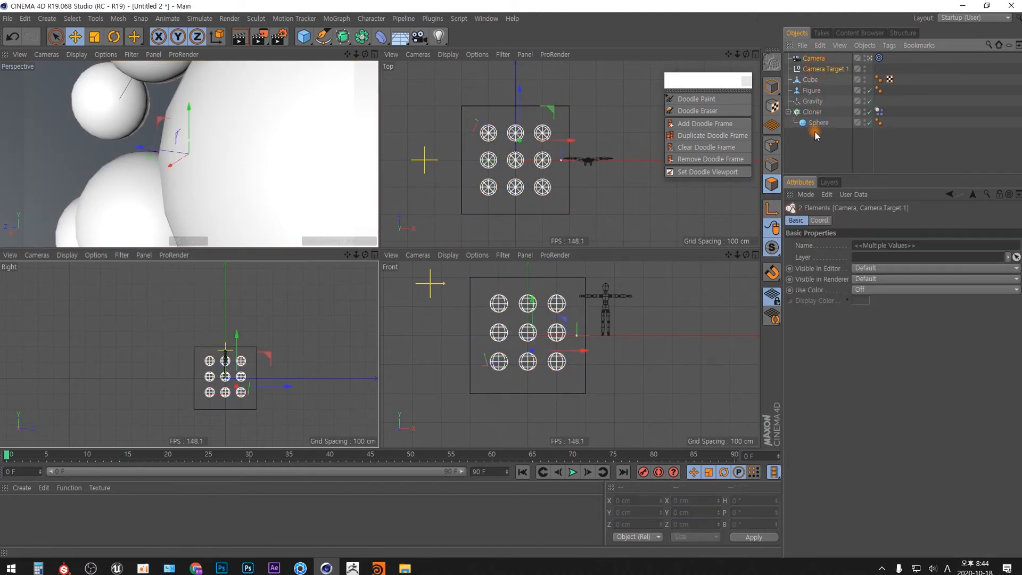
key("Delete")
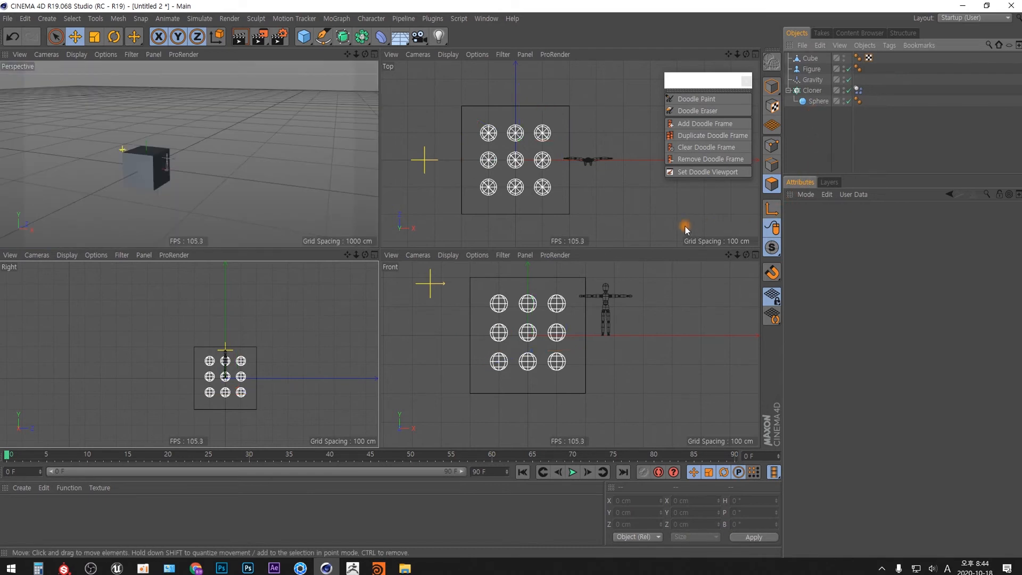
Delete the cube's front face to open the box toward the viewer
mouse_move(259, 202)
left_mouse_down("alt")
mouse_move(171, 169)
mouse_move(226, 179)
mouse_move(230, 127)
mouse_move(256, 188)
left_mouse_up("alt")
left_click(250, 186)
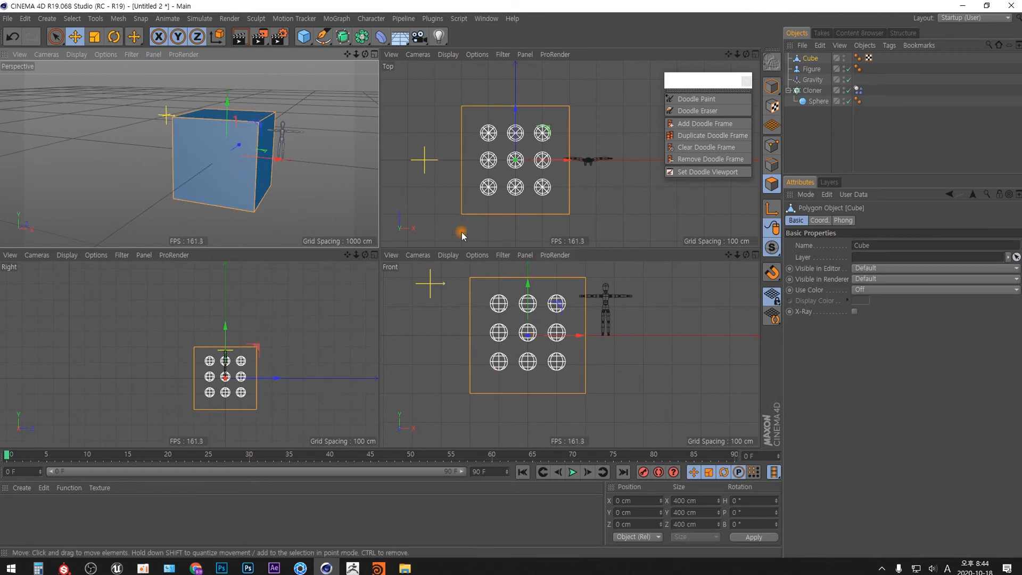
left_click(286, 196)
left_click(240, 183)
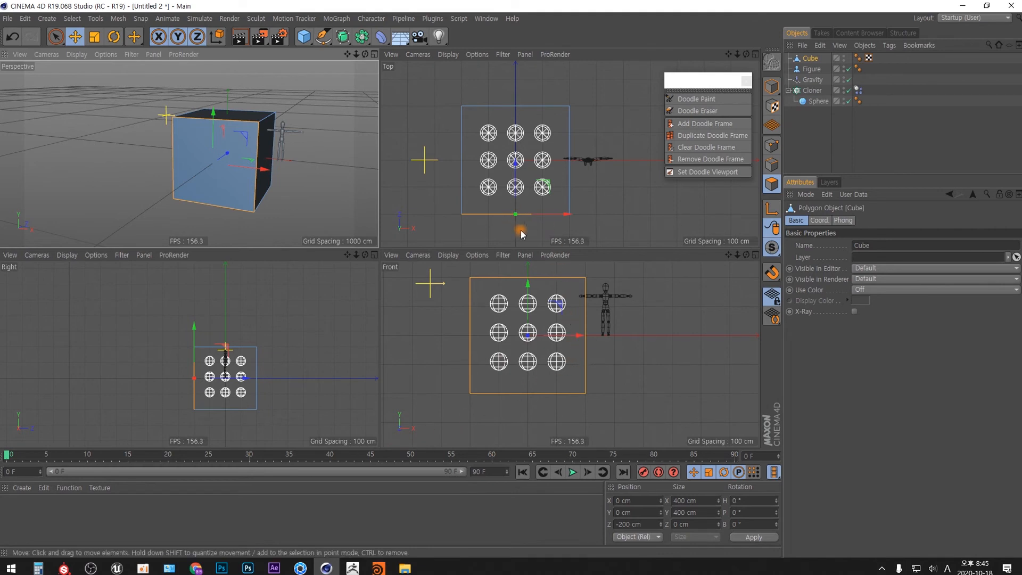
left_click(296, 311)
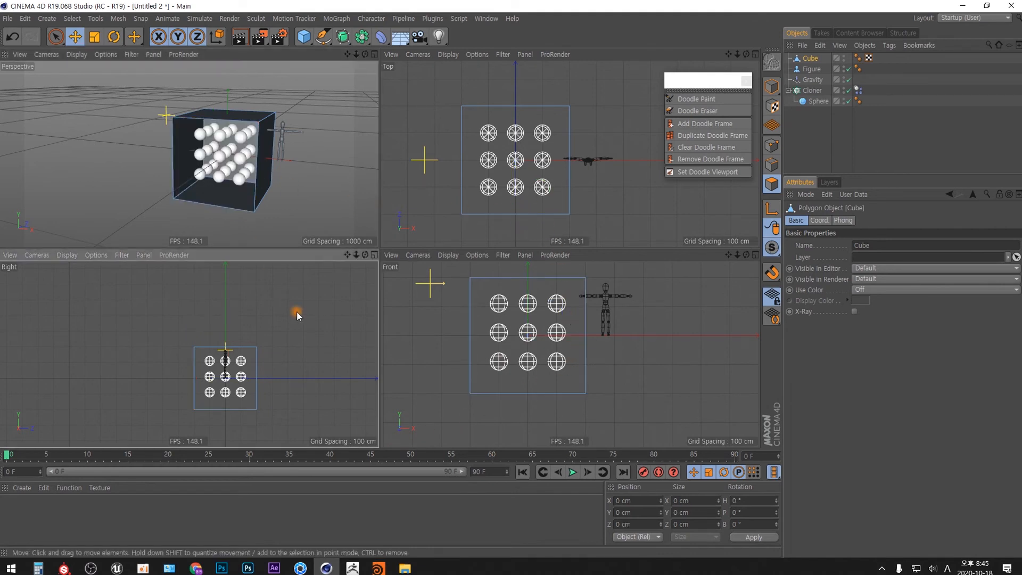
Enlarge the perspective view facing the open cube, and examine the dynamics settings of the cloner's body tag
middle_click(372, 69)
left_click_drag(511, 159, 461, 259, "alt")
right_click_drag(452, 266, 454, 192, "alt")
middle_click_drag(506, 260, 409, 263, "alt")
left_click_drag(407, 262, 431, 287, "alt")
scroll(420, 281, "down", 2)
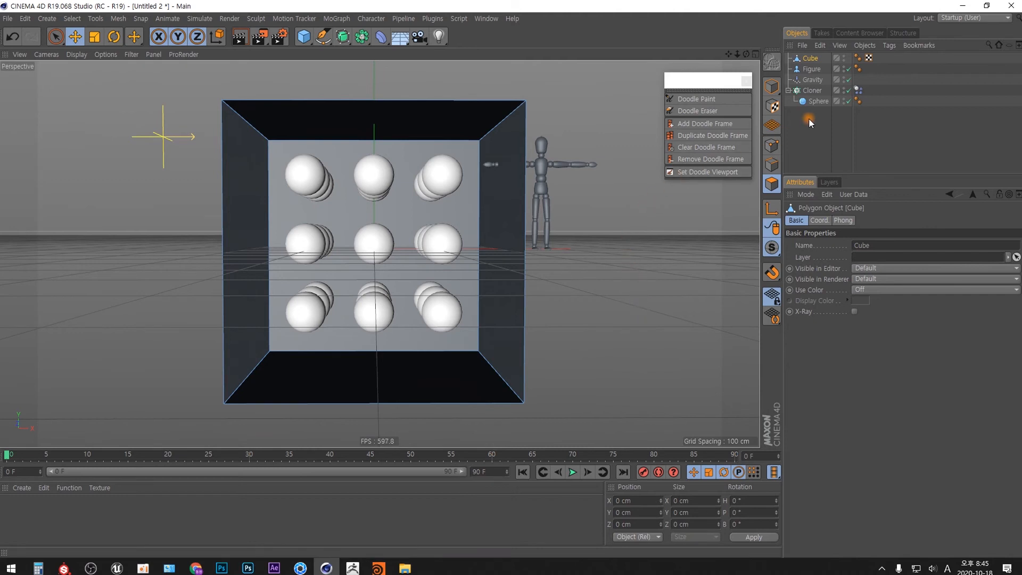
left_click(823, 109)
left_click(813, 91)
left_click(859, 90)
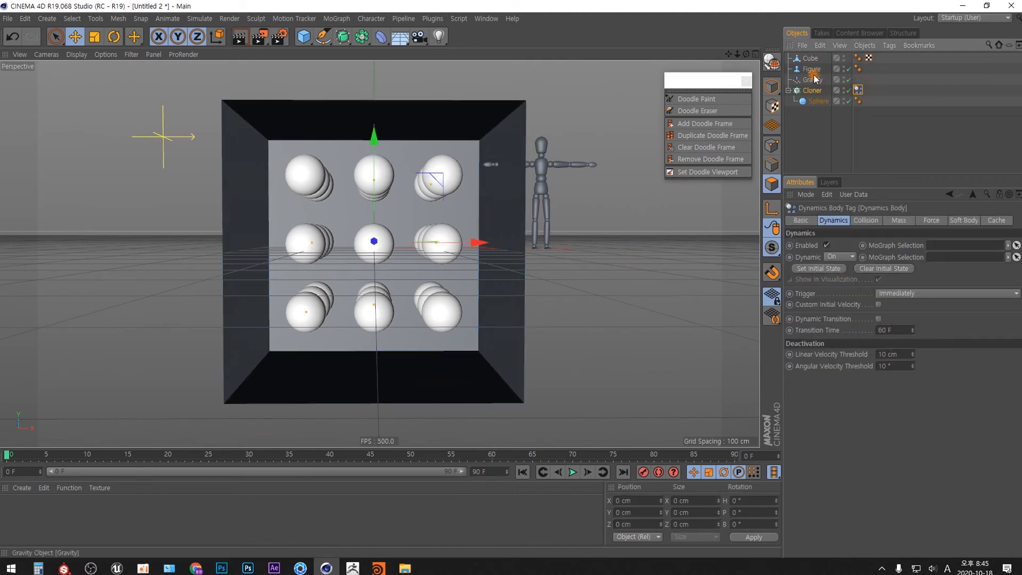
Place the cube below the cloner in the object list, give it a Dynamics Body tag and set Dynamic to Off
left_click_drag(810, 58, 811, 103)
right_click(810, 102)
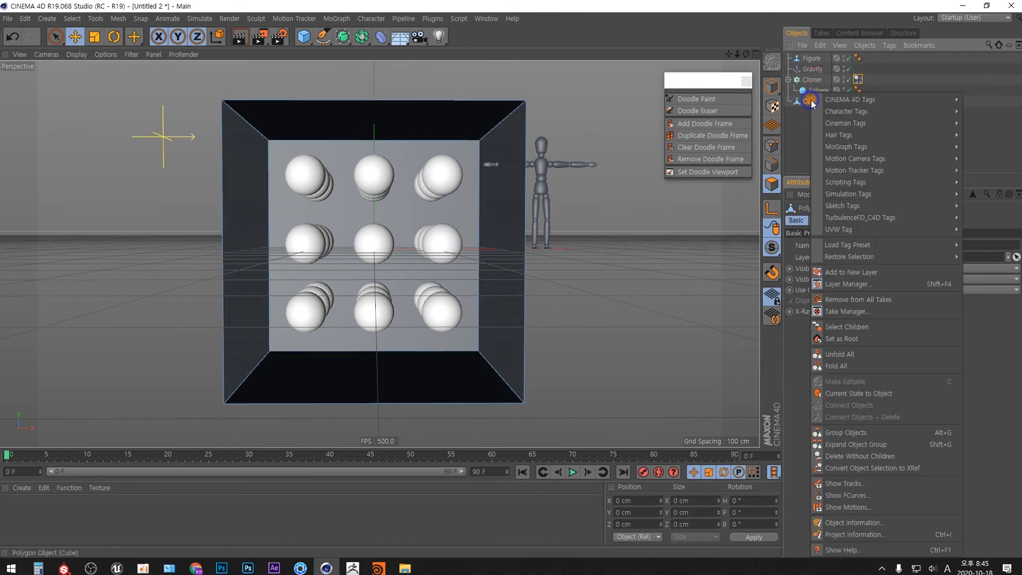
mouse_move(853, 195)
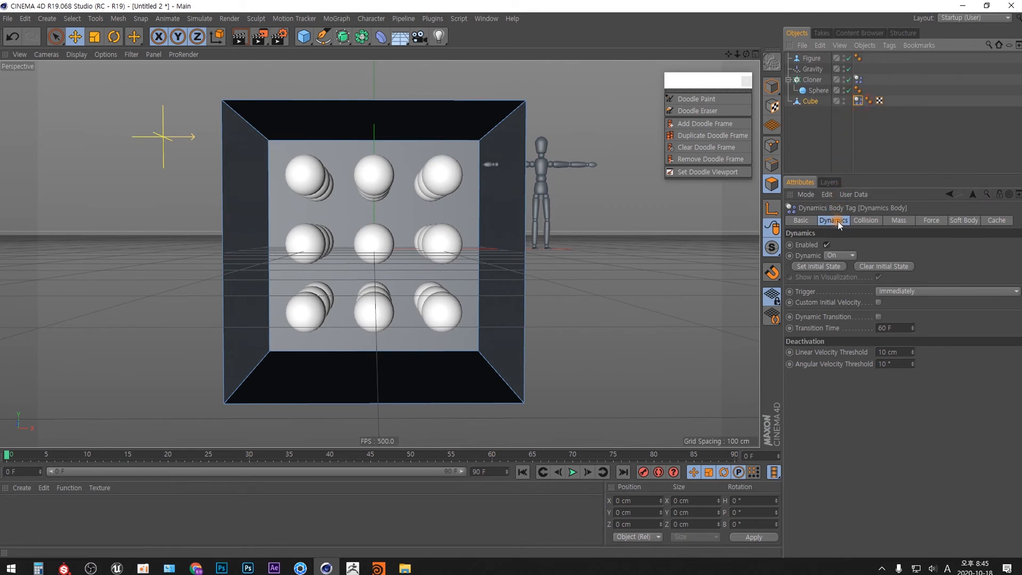
left_click(840, 255)
left_click(838, 265)
left_click(837, 266)
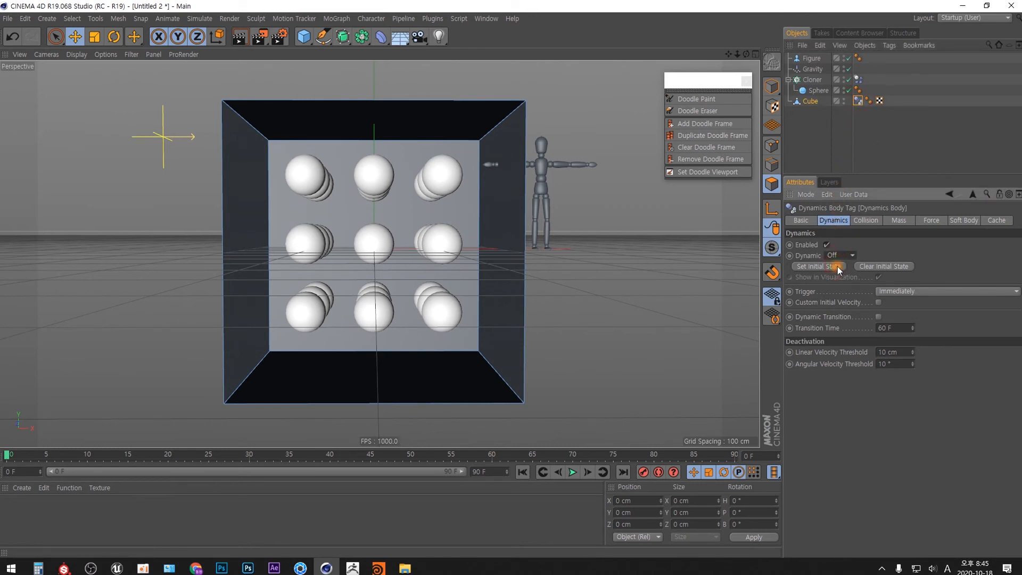
left_click(871, 126)
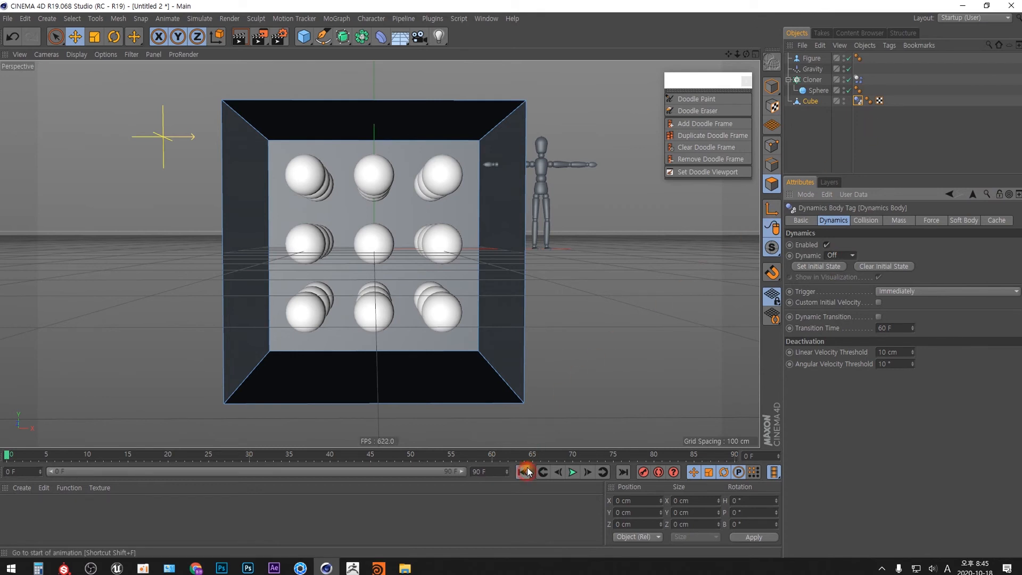
left_click(443, 281)
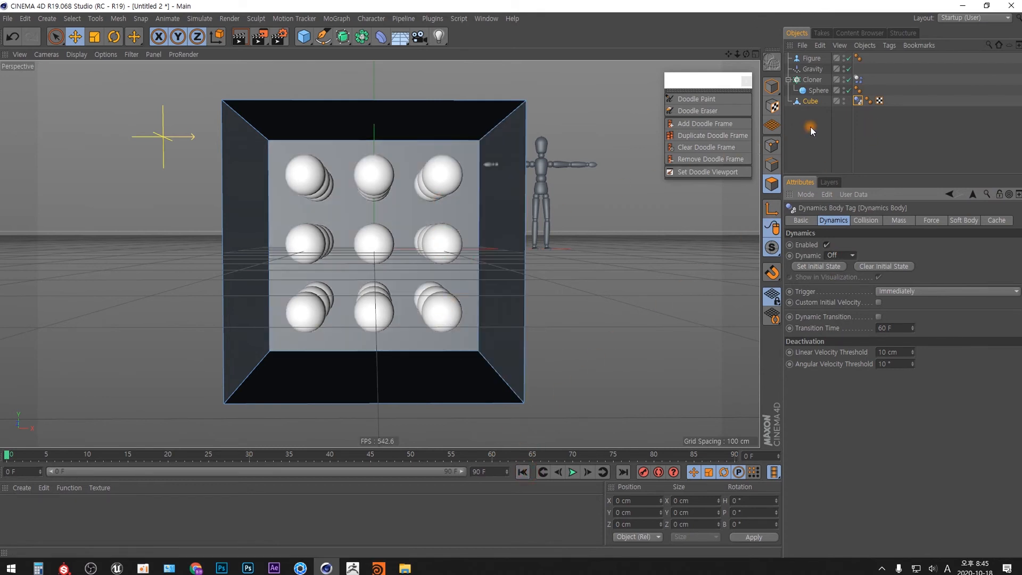
Rotate the Gravity object in the Front view so its direction arrow points straight down
left_click(849, 69)
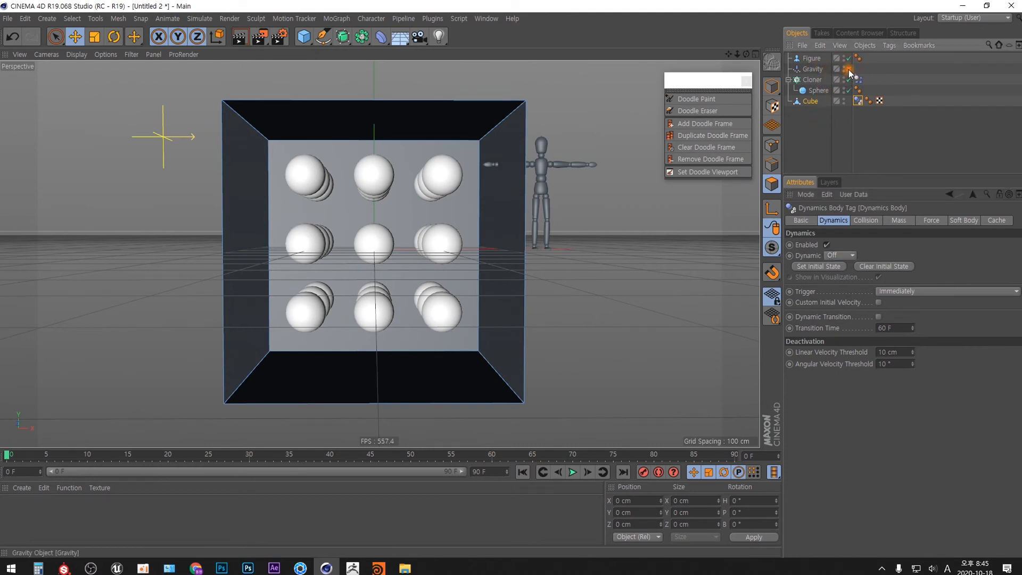
left_click(849, 69)
left_click(813, 69)
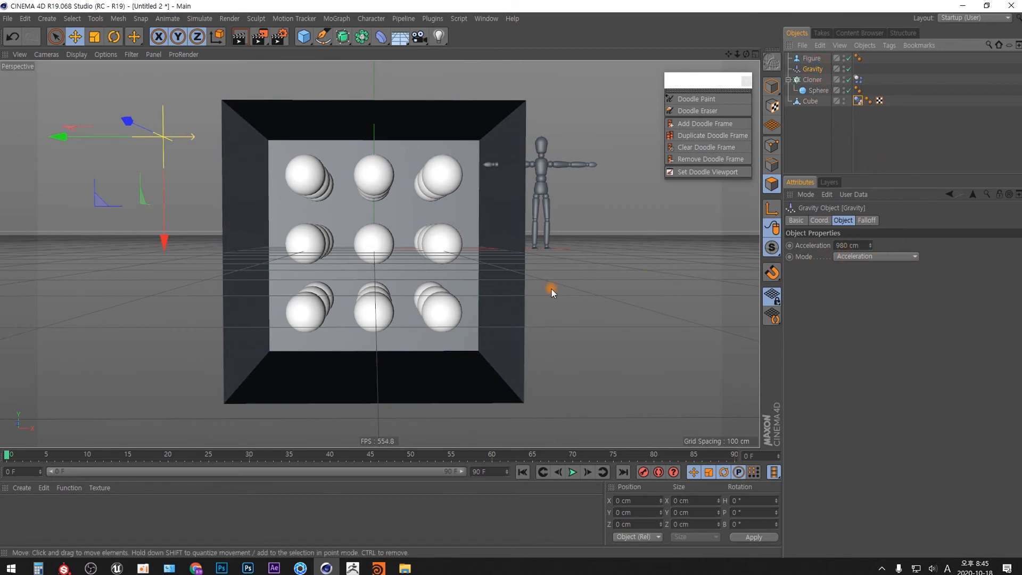
left_click(755, 53)
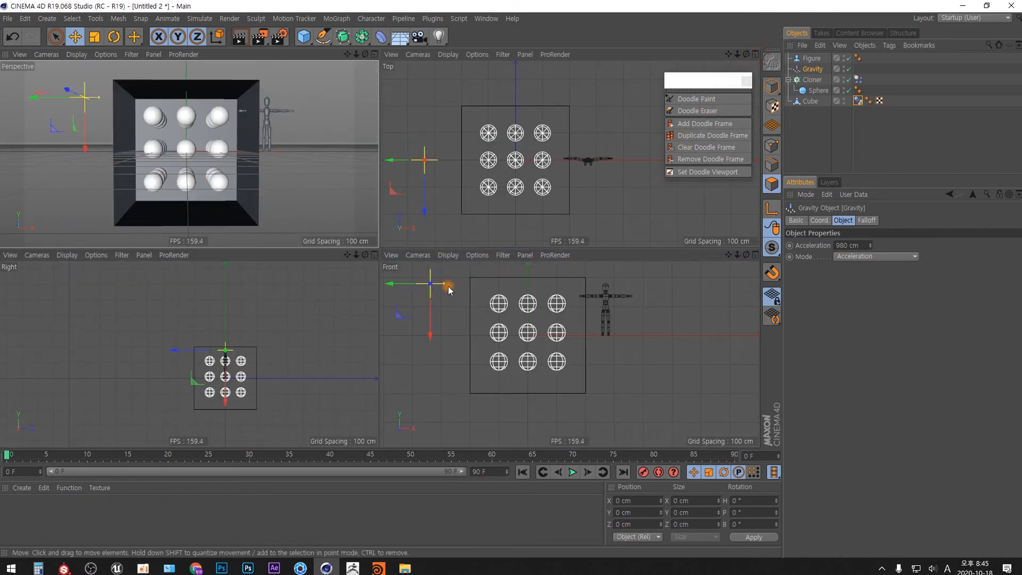
key("r")
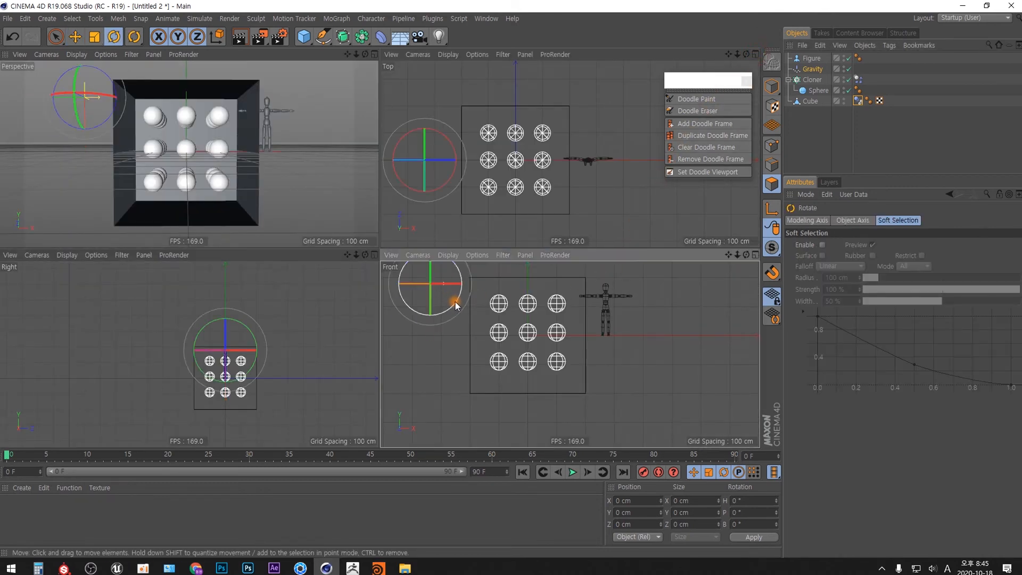
left_click_drag(456, 302, 389, 334)
key("Escape")
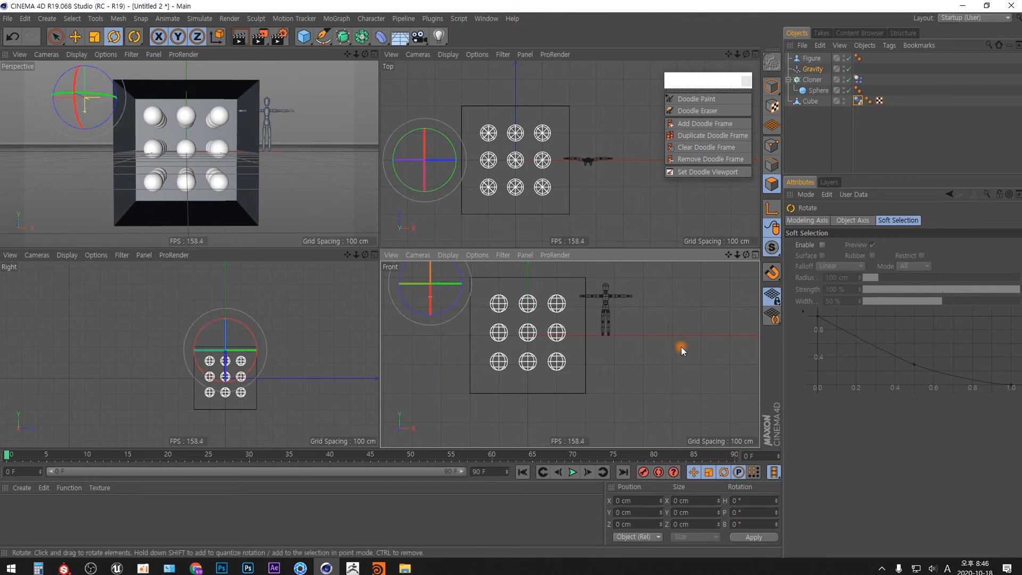
Move the figure in the perspective view onto the cube's floor near its lower right corner, and turn it toward the spheres
left_click(374, 54)
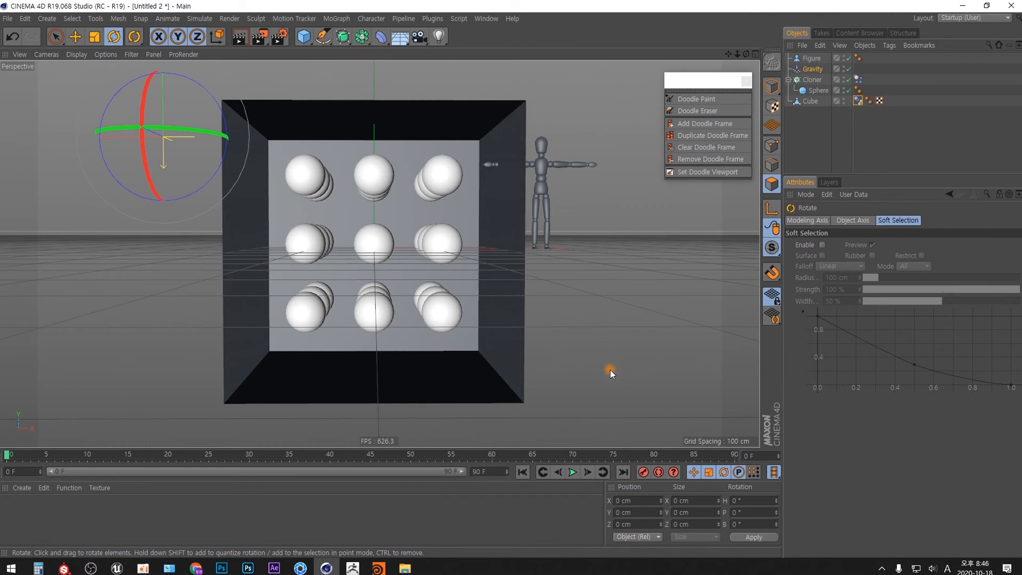
left_click(812, 58)
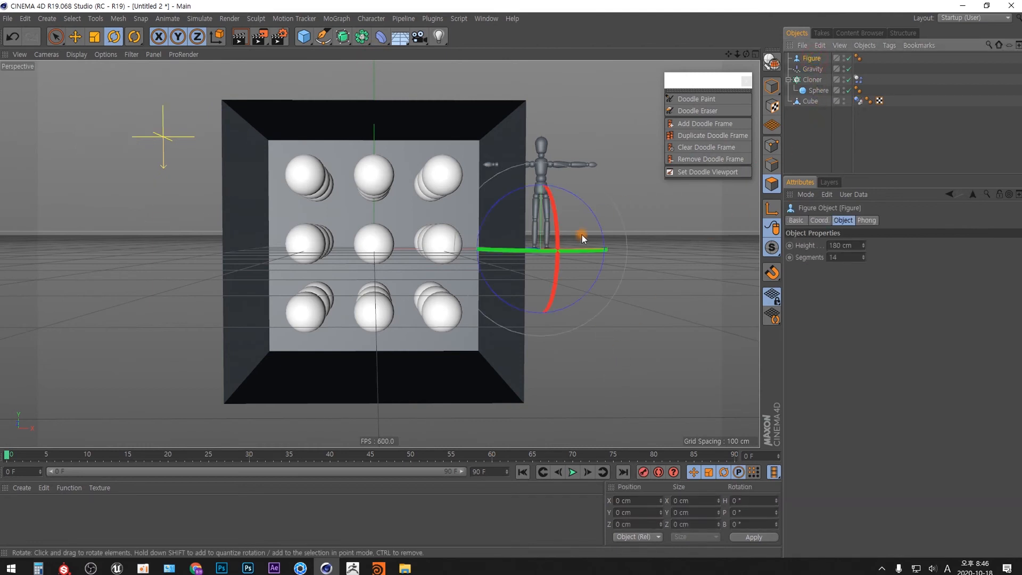
key("e")
left_click_drag(596, 222, 545, 316)
key("r")
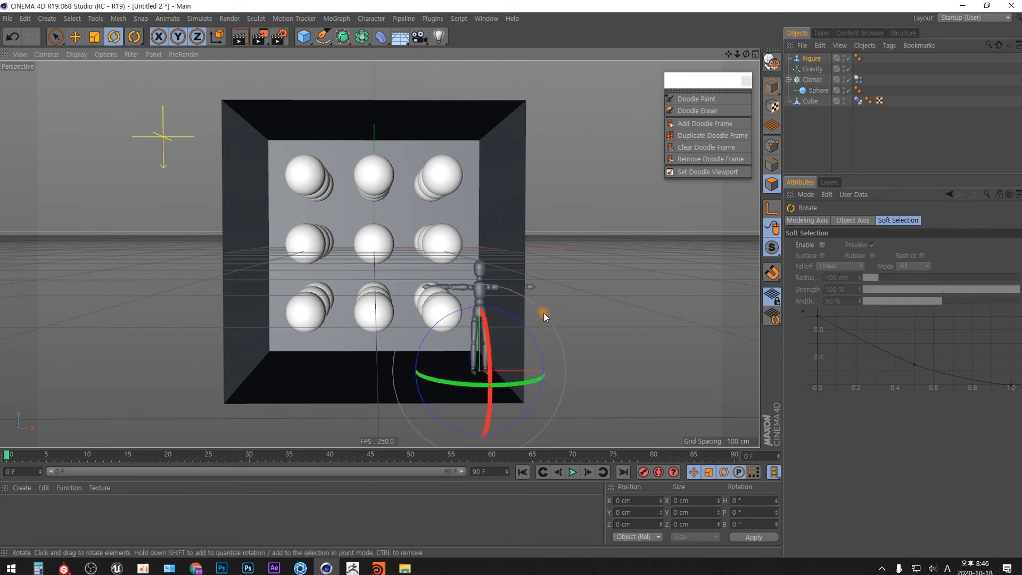
left_click_drag(519, 379, 449, 392)
key("ctrl+z")
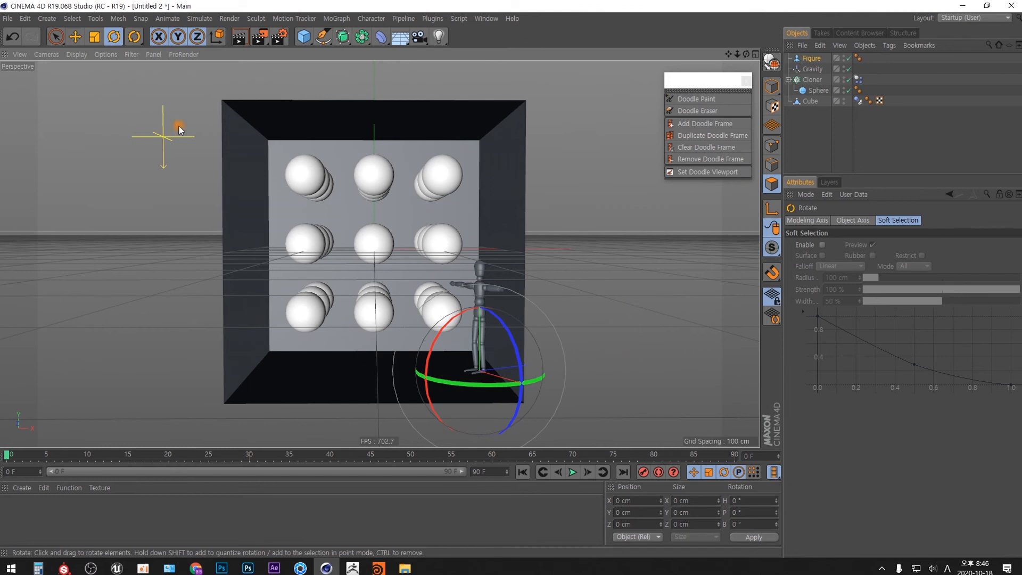
Hide the grid in the perspective view and deselect everything in model mode
left_click(131, 55)
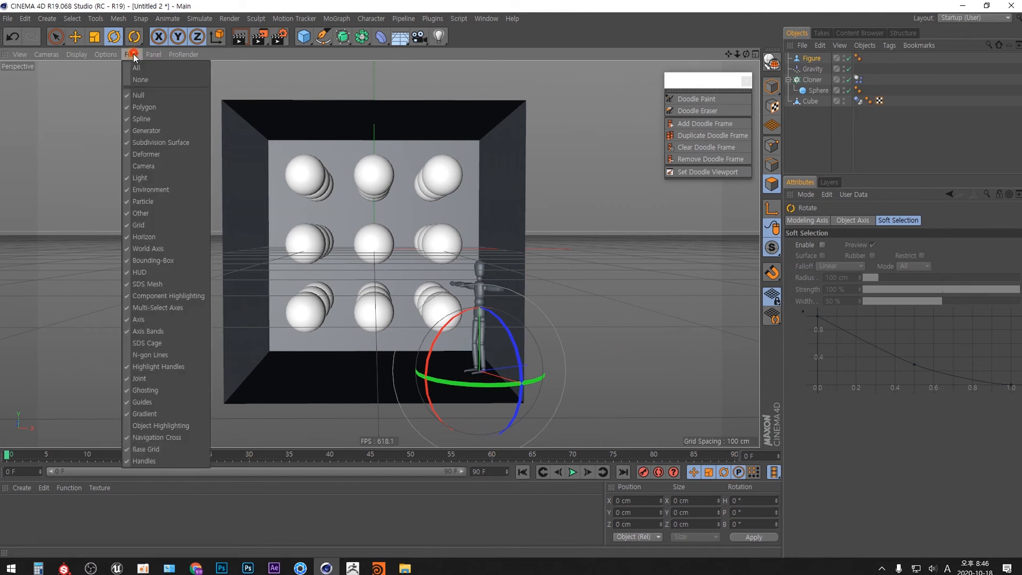
left_click(144, 225)
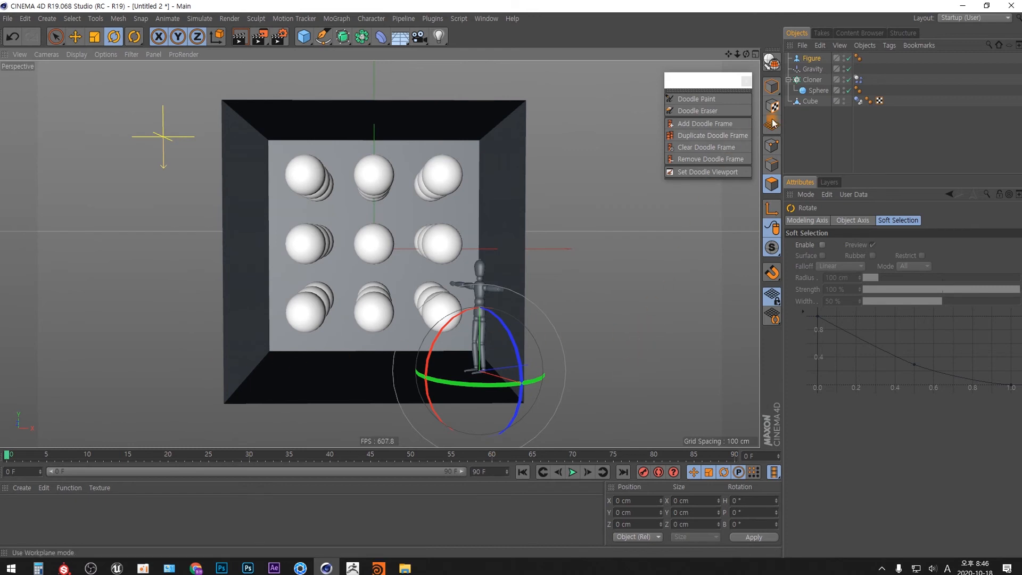
left_click(631, 264)
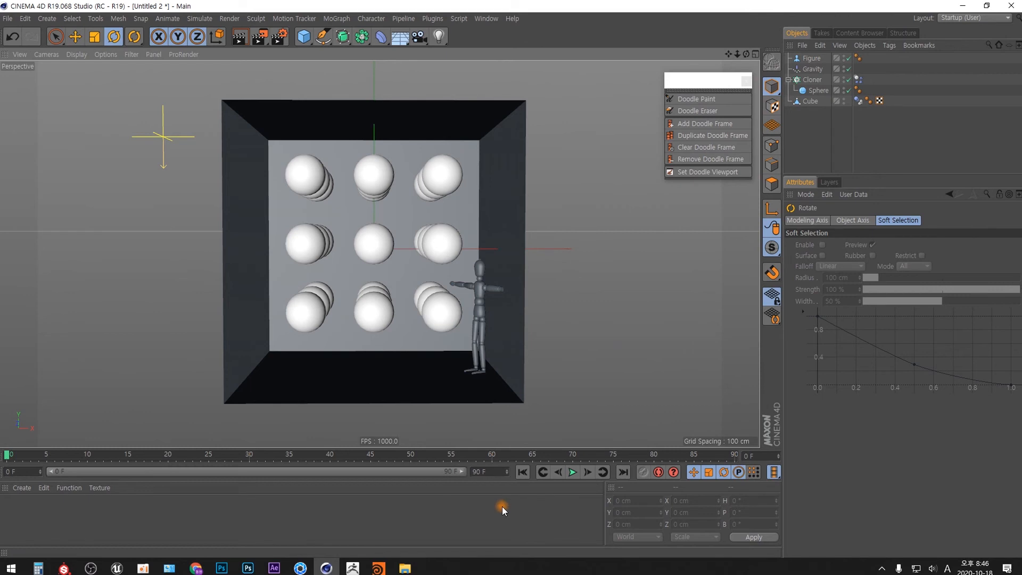
Play the simulation to test the spheres inside the cube, stop it and select the cube
key("F8")
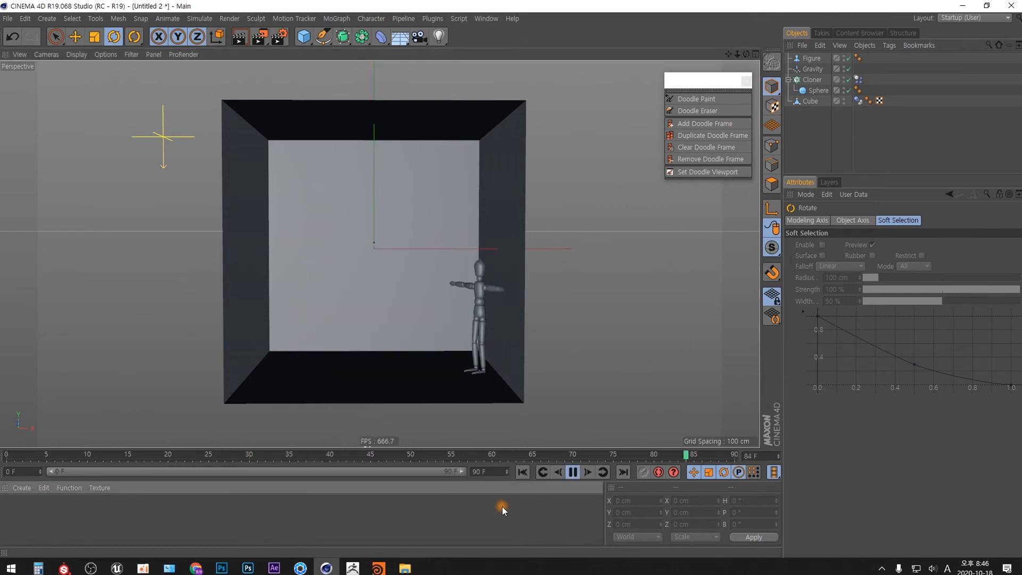
key("F8")
left_click(812, 102)
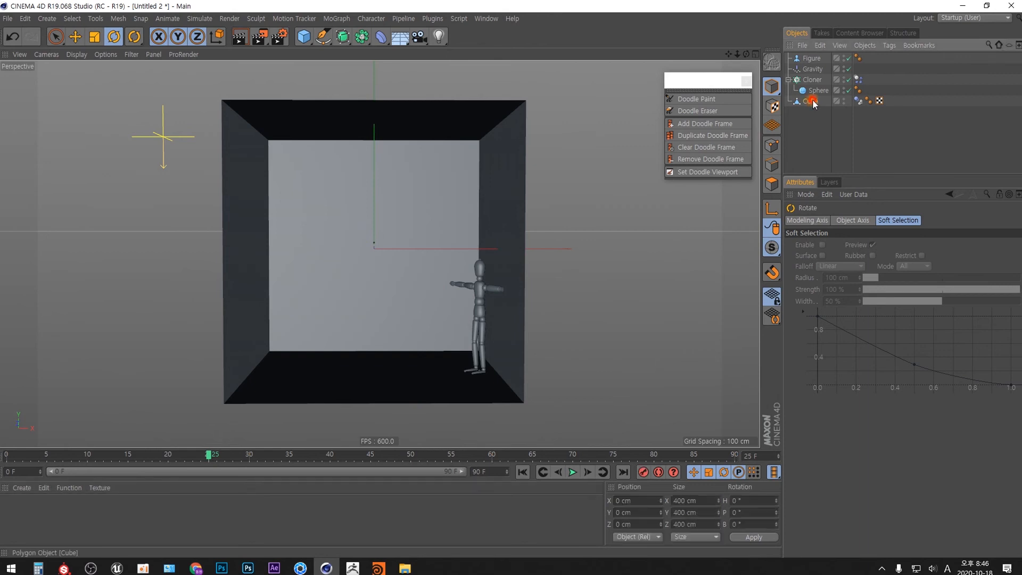
Set the collision shape of the open cube's Dynamics Body tag to Static Mesh
left_click(858, 101)
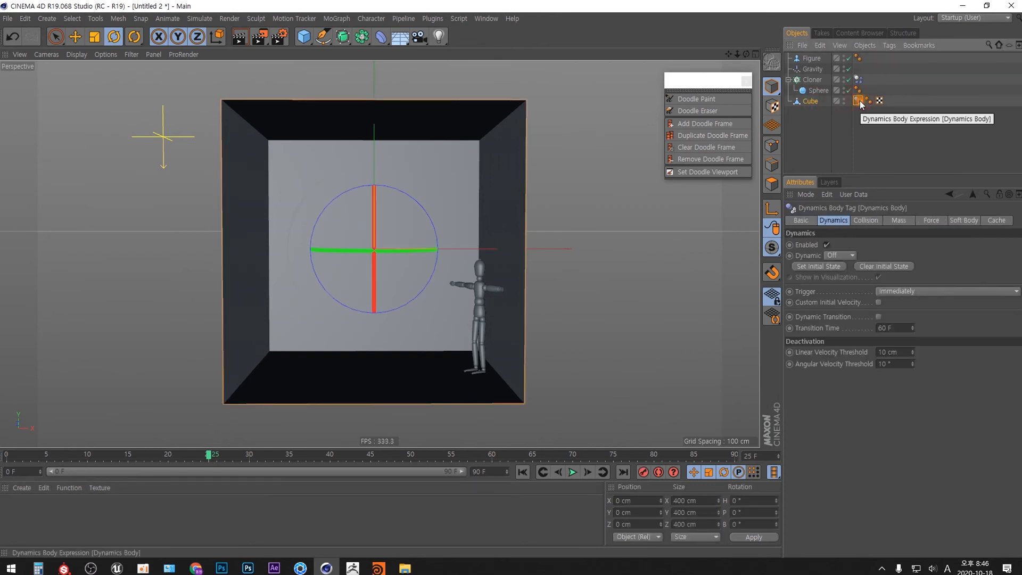
left_click(866, 220)
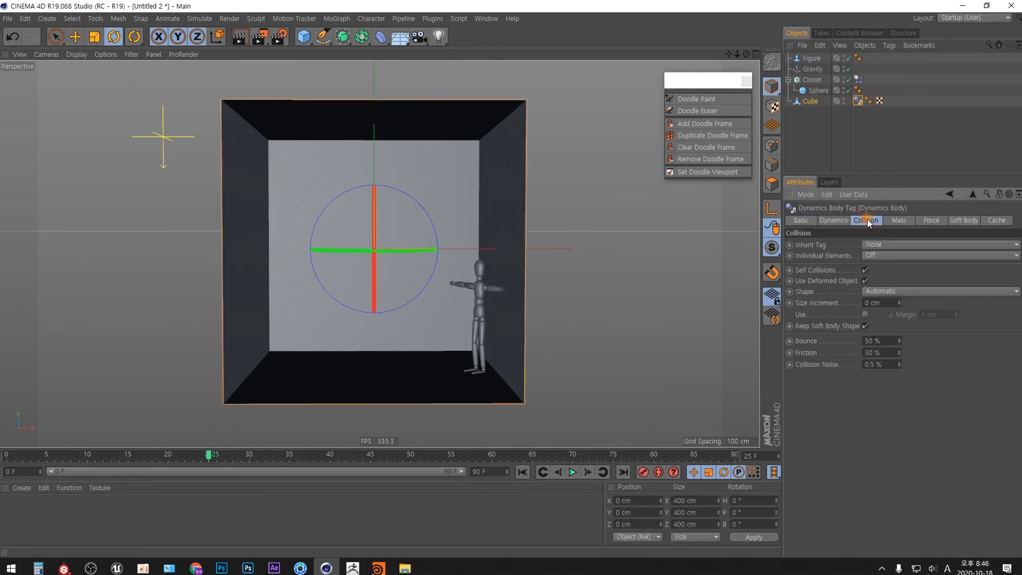
left_click(886, 290)
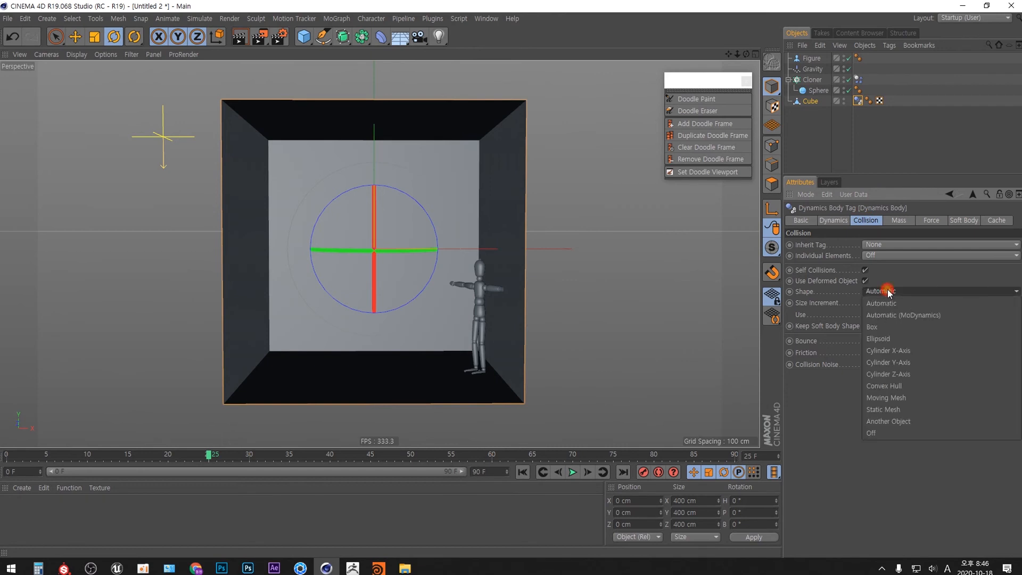
left_click(896, 409)
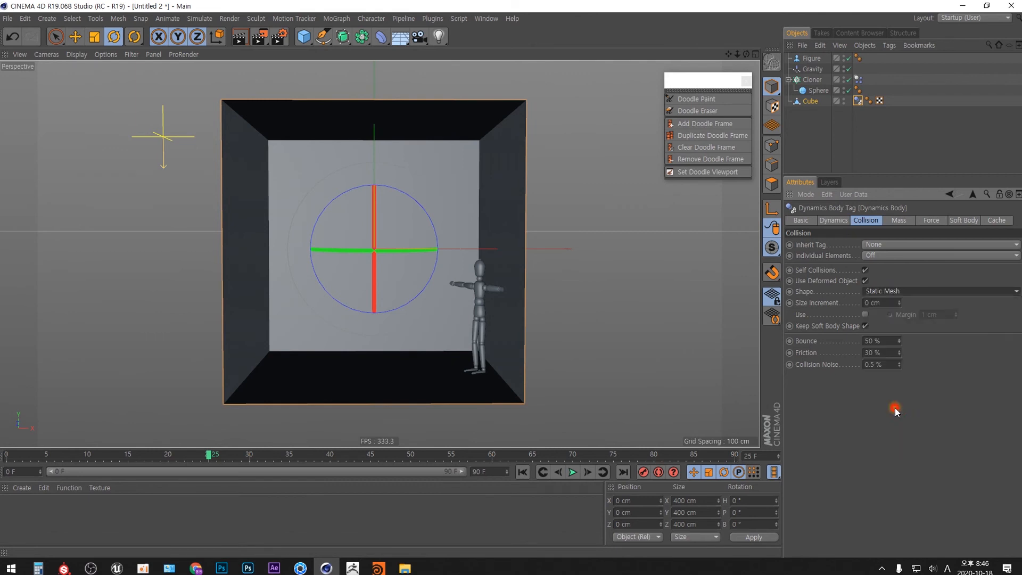
Play the simulation from the first frame to check how the spheres collide with the cube, and stop it
left_click(523, 471)
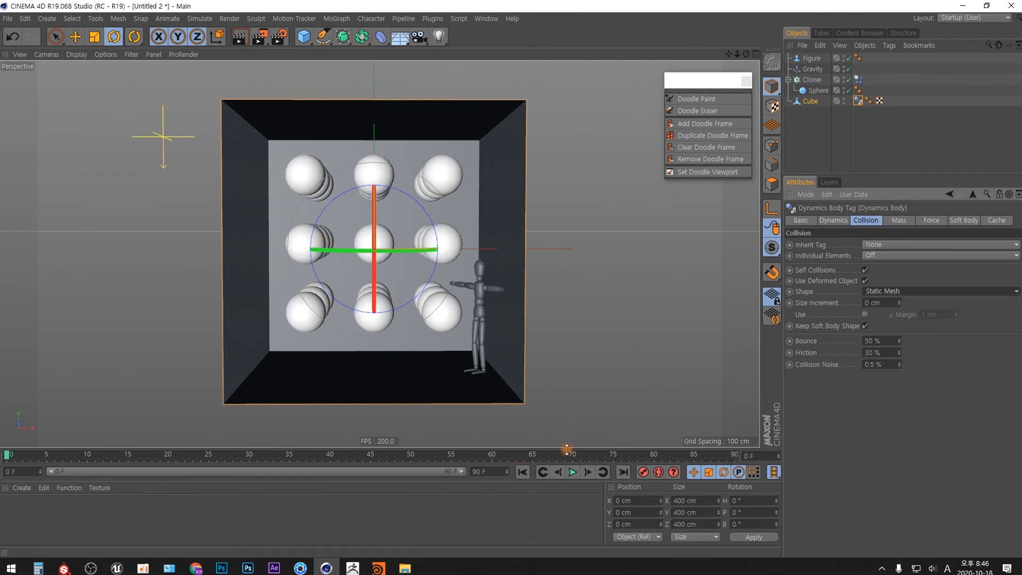
left_click(573, 472)
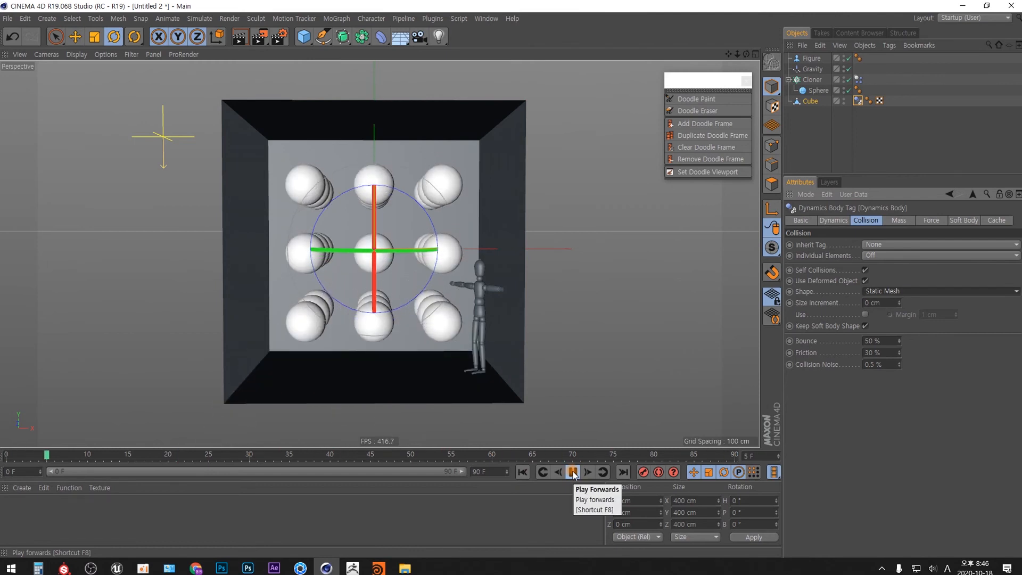
left_click(573, 471)
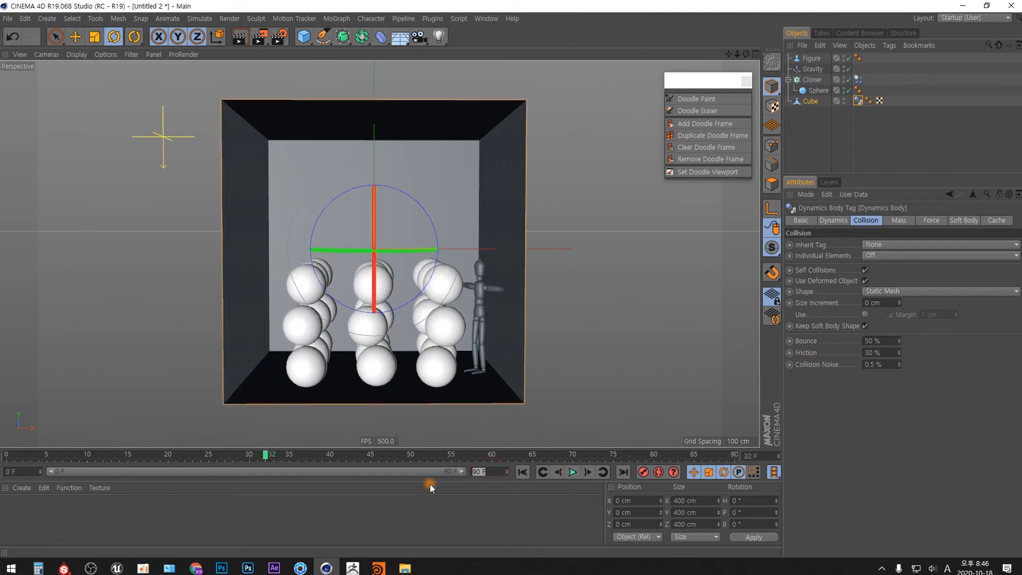
Extend the timeline and its preview range to 200 frames, and continue playing the simulation before stopping it
type("200")
key("Return")
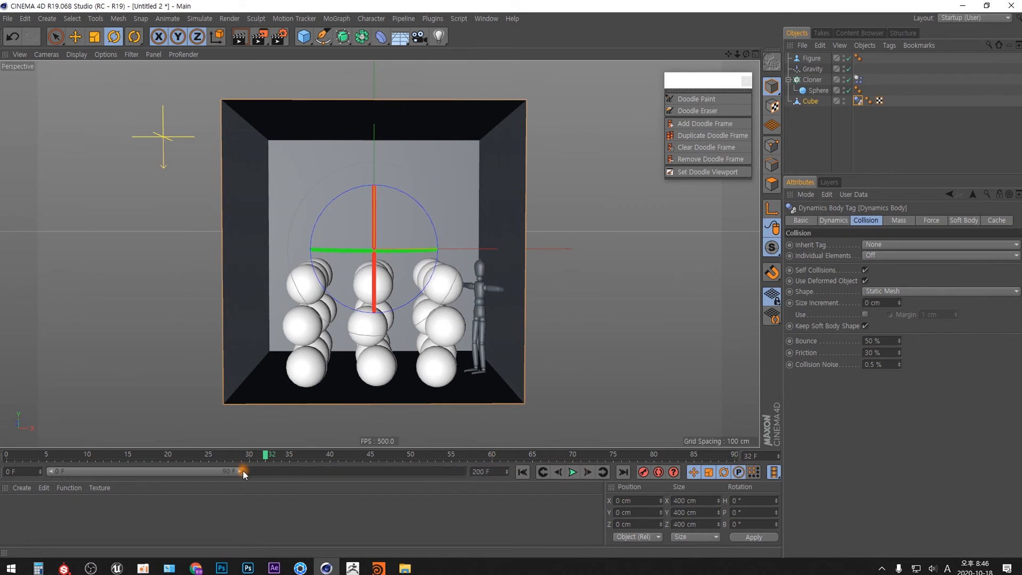
left_click_drag(242, 471, 463, 472)
left_click(573, 472)
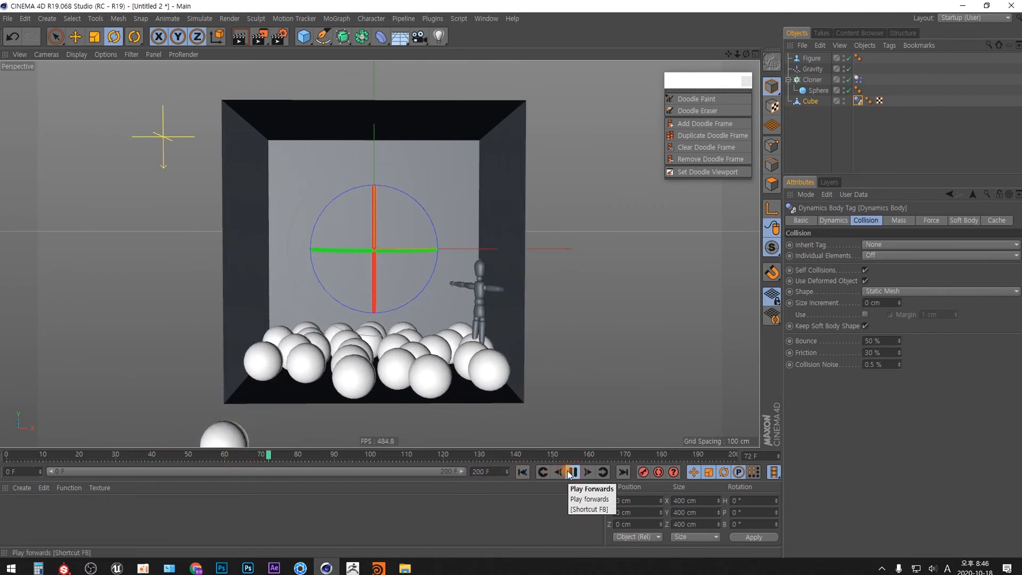
left_click(572, 472)
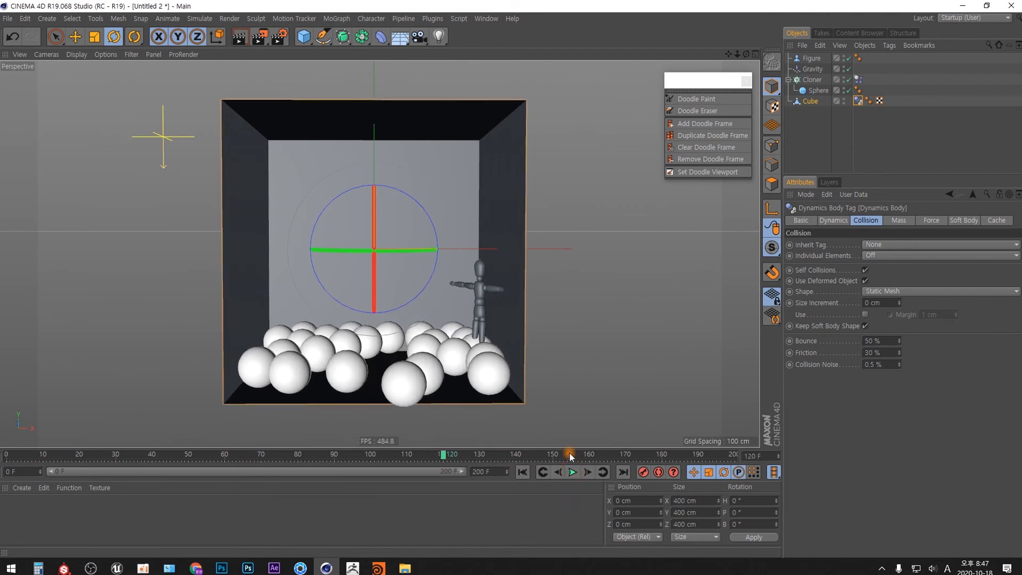
Add a second cube measuring 400 × 400 × 400 cm at the scene's origin
left_click(304, 36)
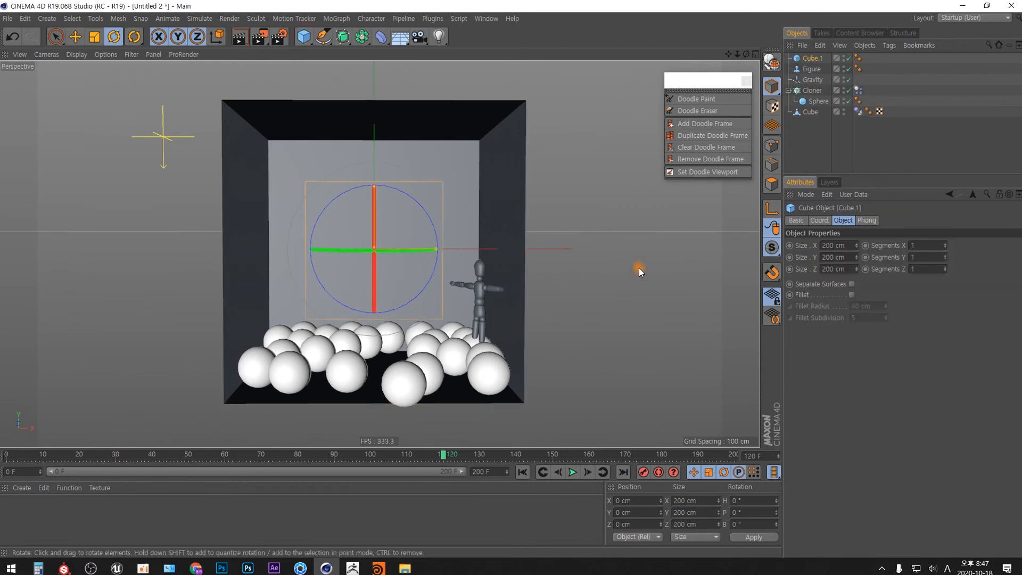
left_click(755, 54)
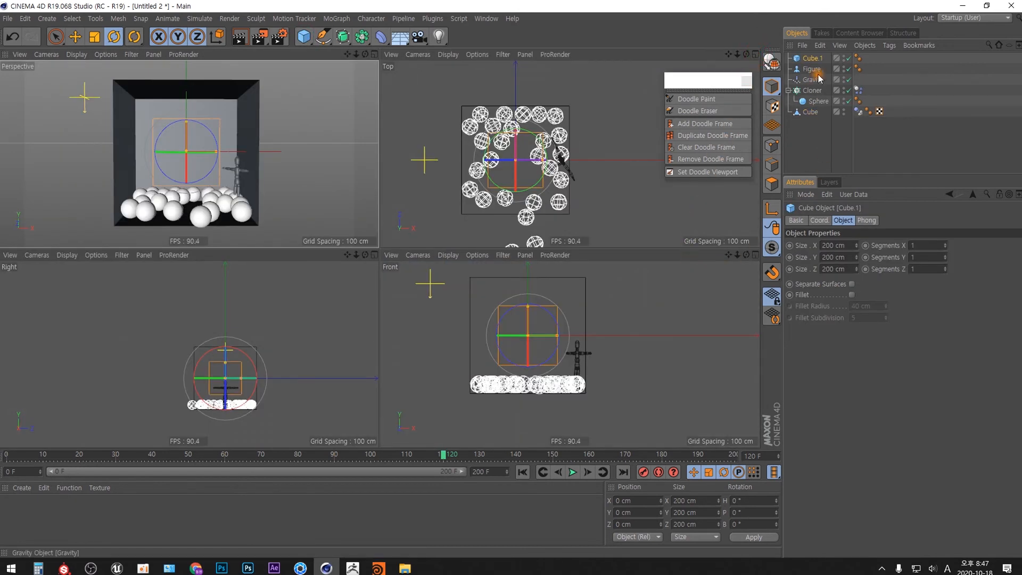
double_click(831, 246)
type("4")
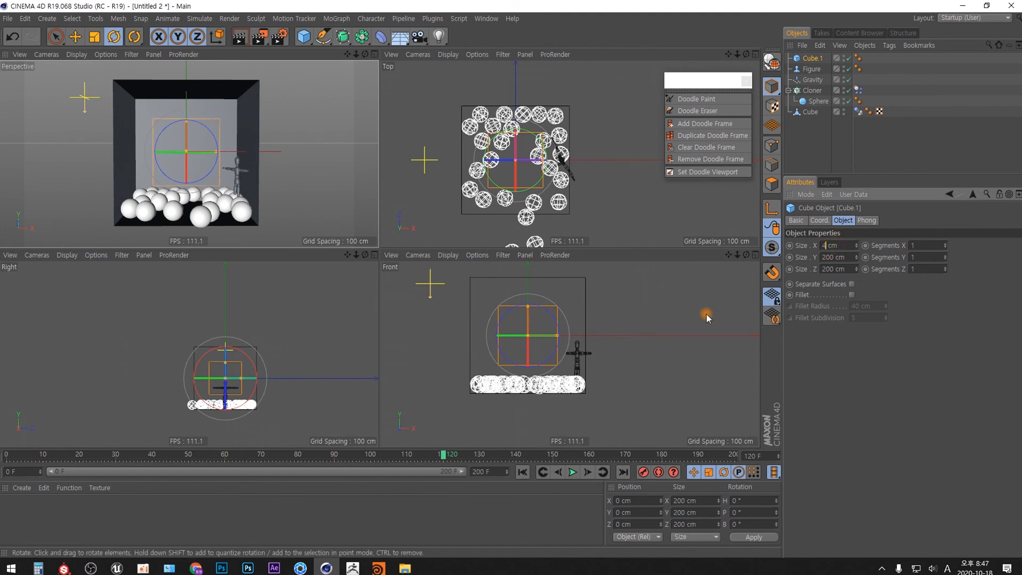
type("00")
key("Tab")
type("400")
key("Tab")
type("400")
key("Return")
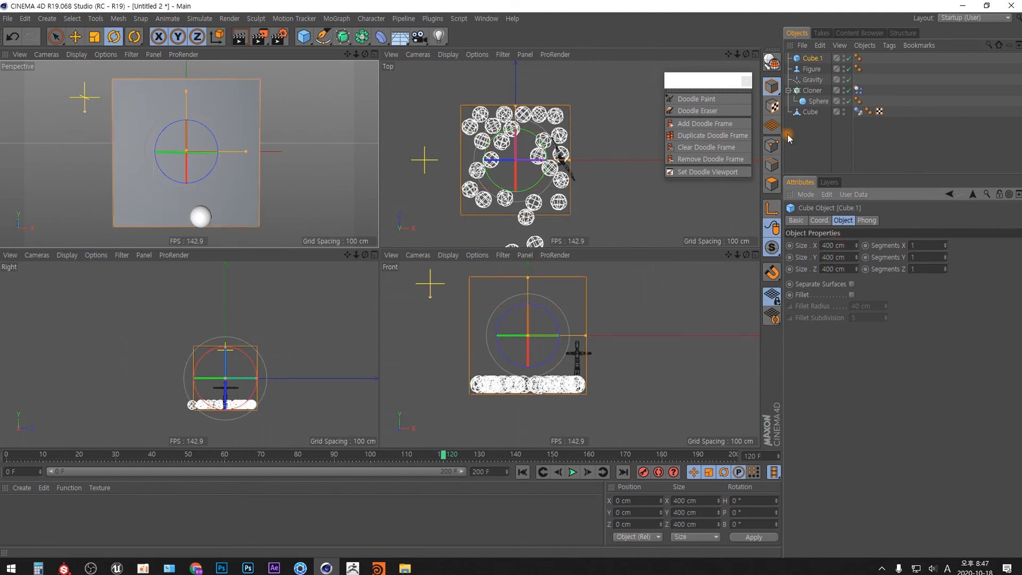
Make the new cube editable and isolate it with Viewport Solo Single
left_click(772, 62)
left_click(772, 248)
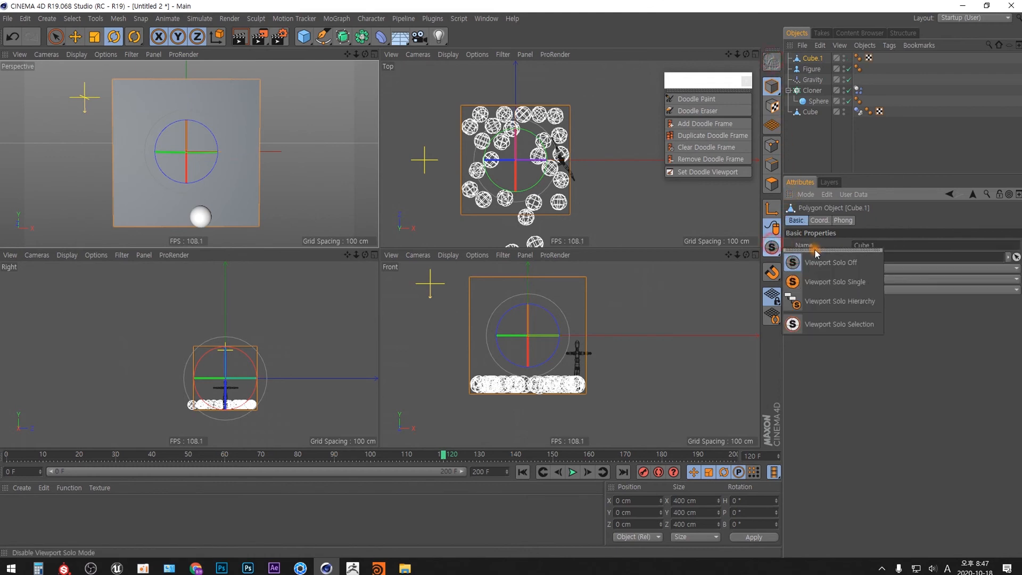
left_click(819, 285)
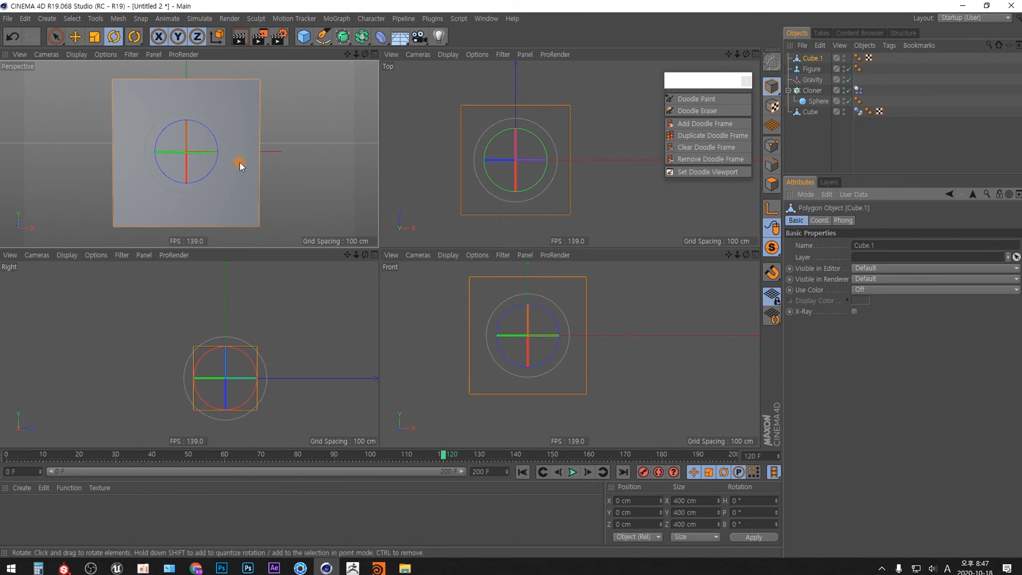
Delete all polygons of the isolated cube except its front face
left_click_drag(240, 162, 204, 193, "alt")
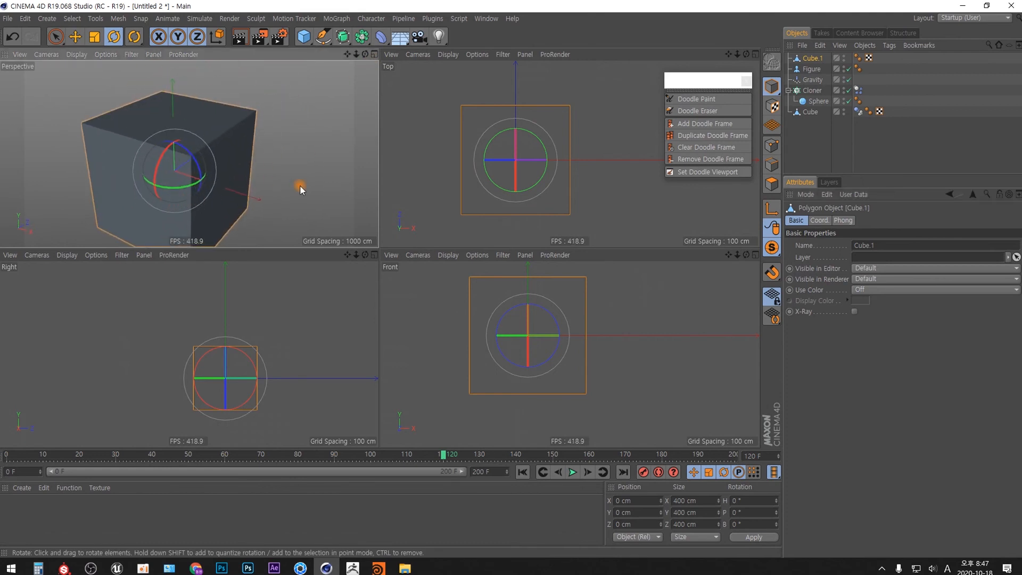
left_click(772, 184)
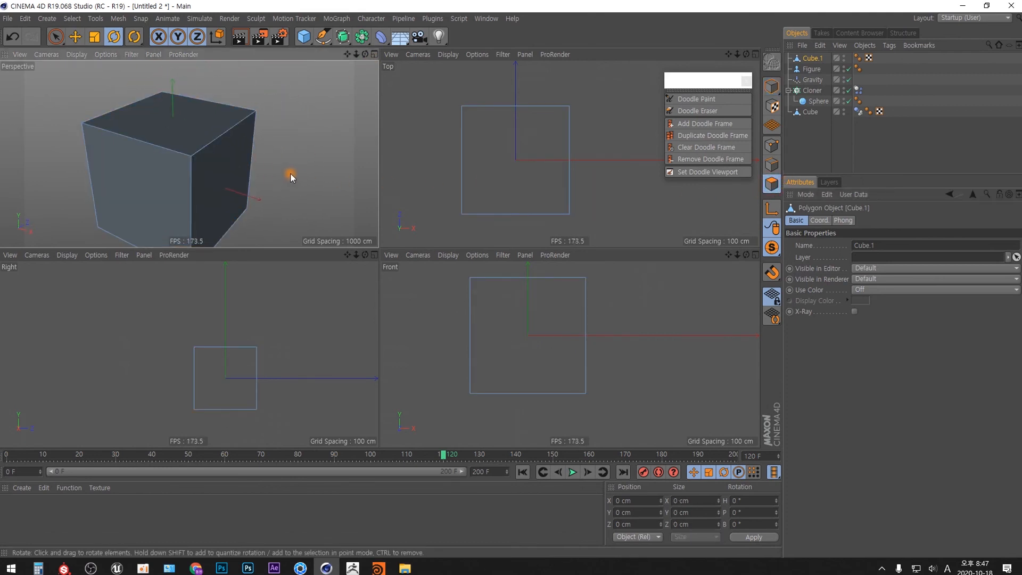
key("r")
key("ctrl+a")
left_click(274, 188)
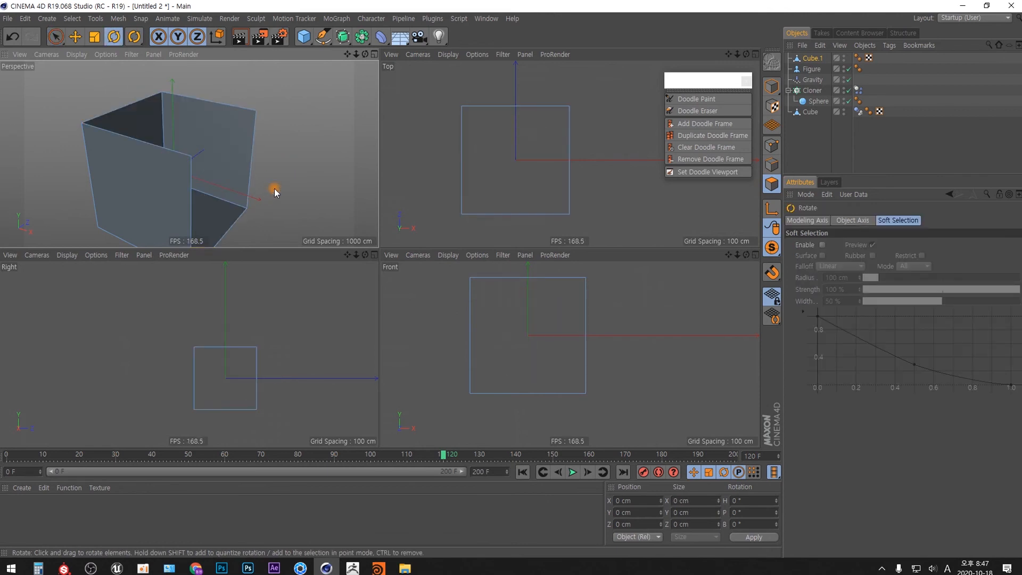
key("space")
left_click(215, 127)
mouse_move(215, 123)
left_mouse_down()
mouse_move(230, 158)
mouse_move(222, 212)
left_mouse_up()
key("space")
key("Delete")
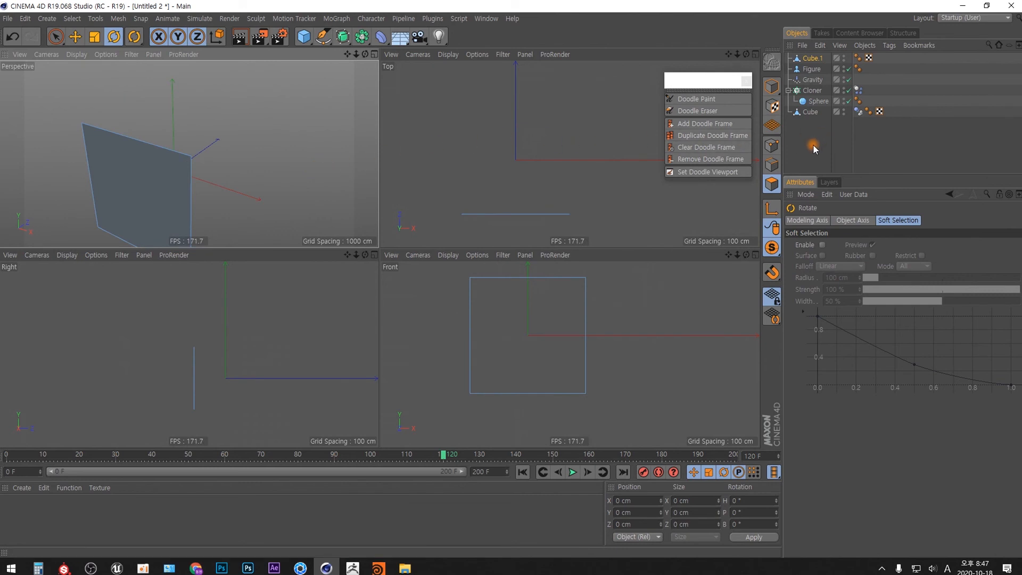
Copy the Dynamics Body tag from Cube to Cube.1 and hide Cube.1 in both the editor and the renderer
left_click(860, 112)
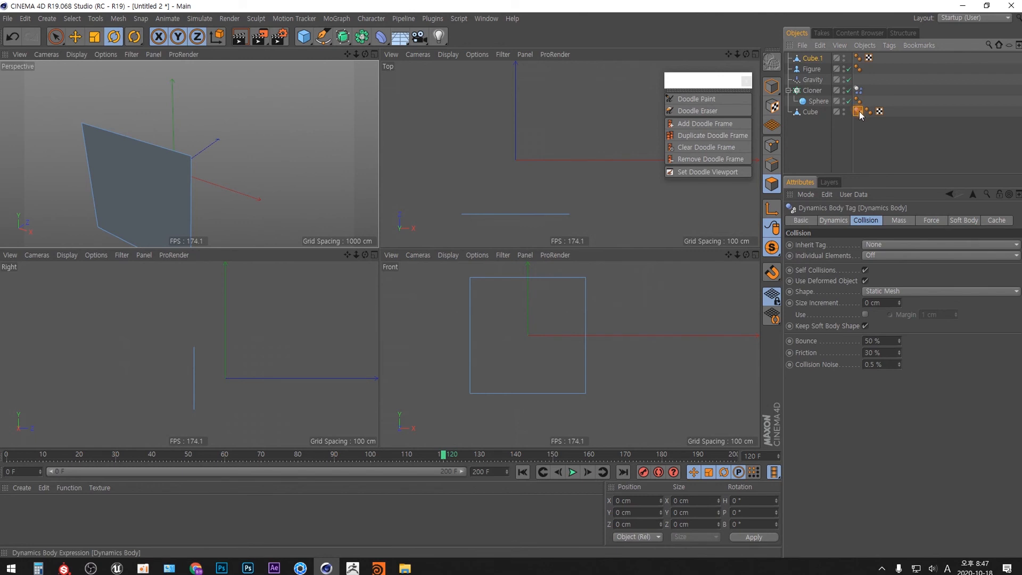
left_click_drag(861, 115, 882, 59, "ctrl")
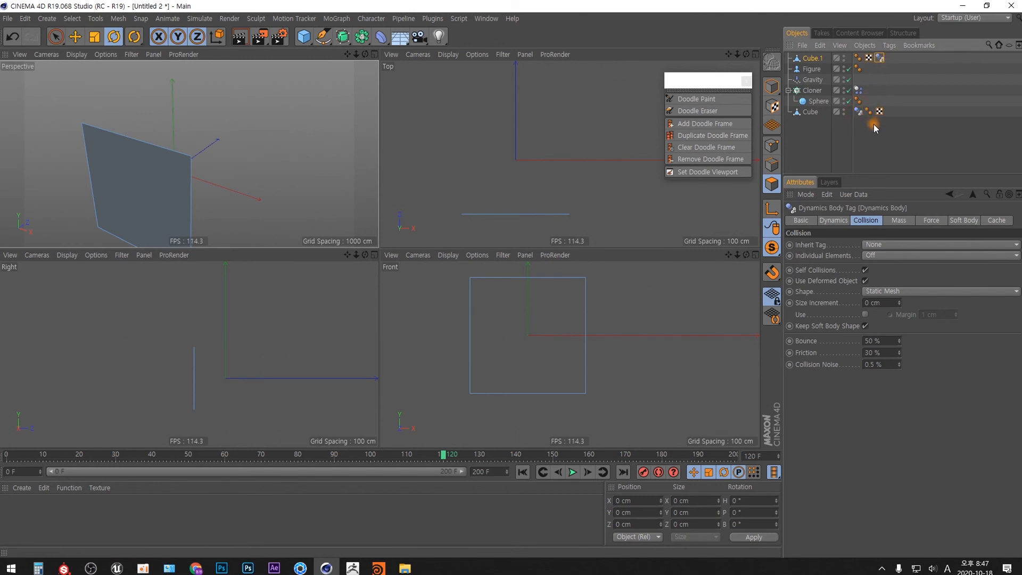
left_click(844, 57)
left_click(845, 57)
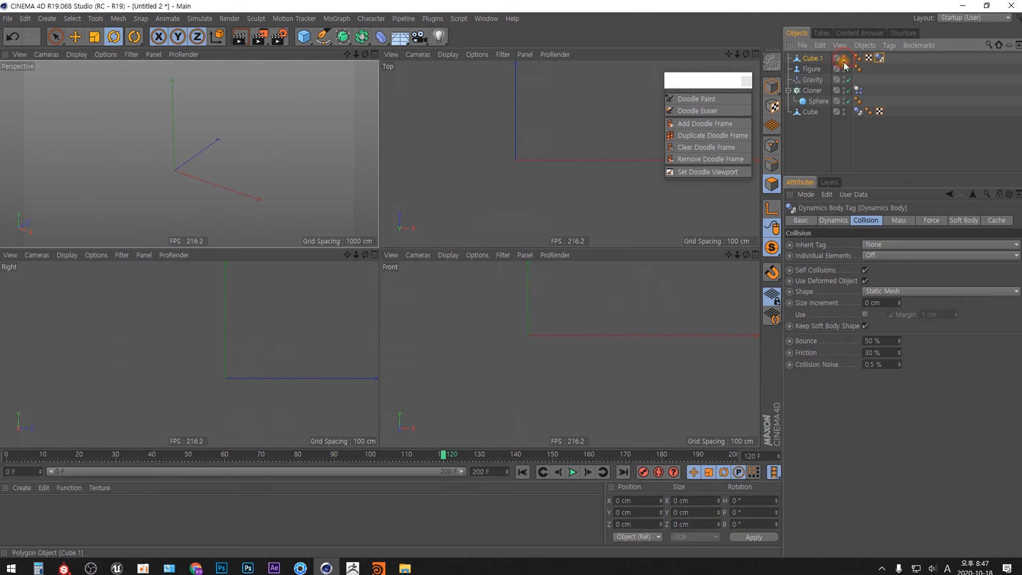
Turn off viewport solo, maximize the perspective view and face it towards the inside of the open cube
left_click_drag(771, 247, 819, 261)
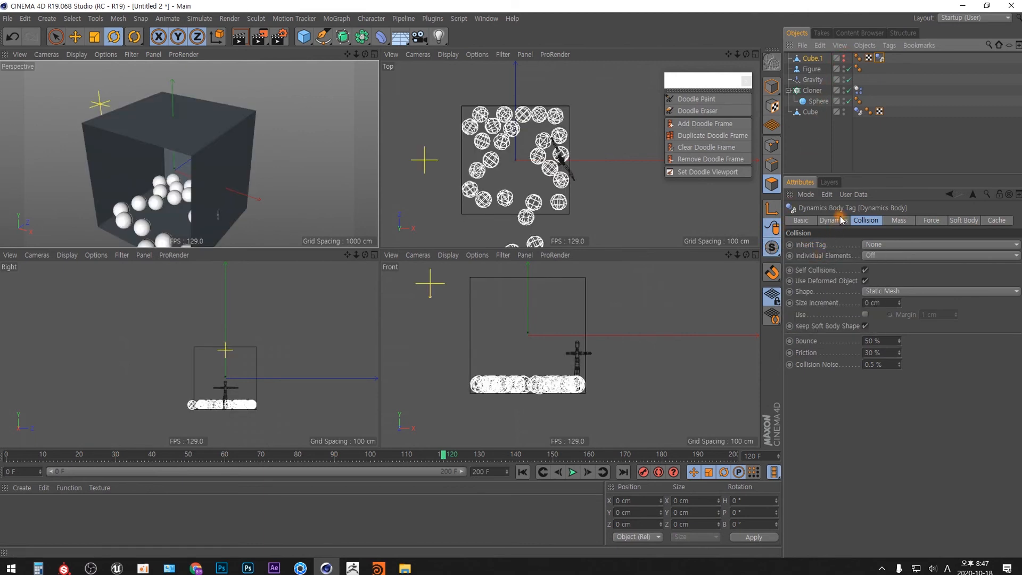
left_click(374, 54)
left_click_drag(537, 210, 486, 309, "alt")
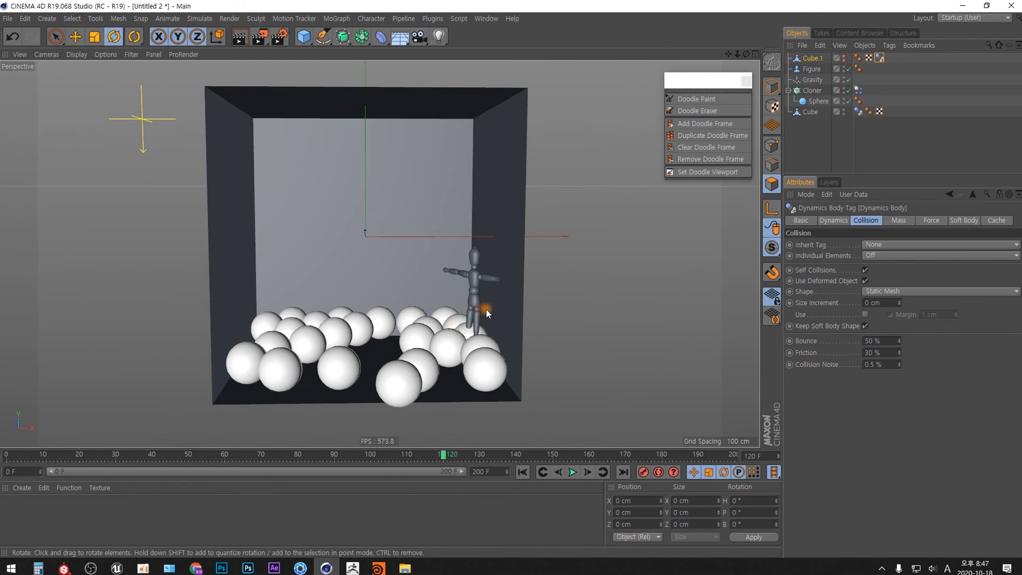
Play the simulation from the start to test the hidden front wall, stop it and return to frame 0
key("shift+f")
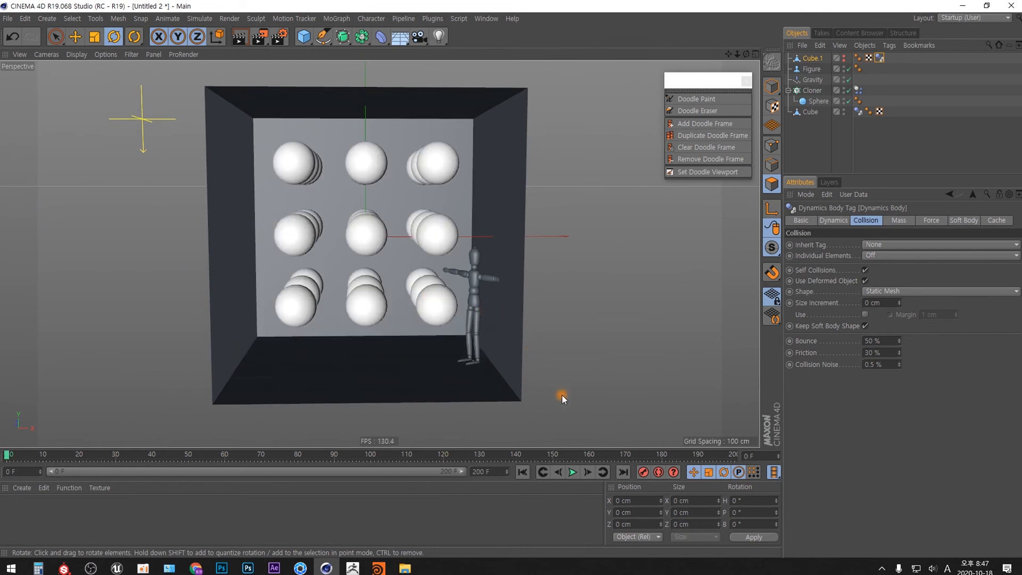
key("F8")
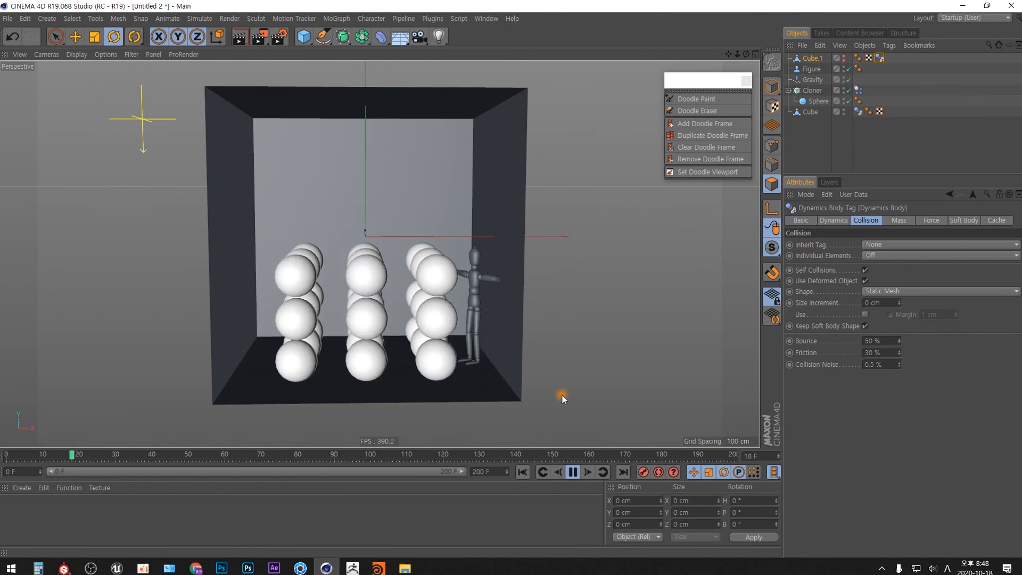
left_click(572, 472)
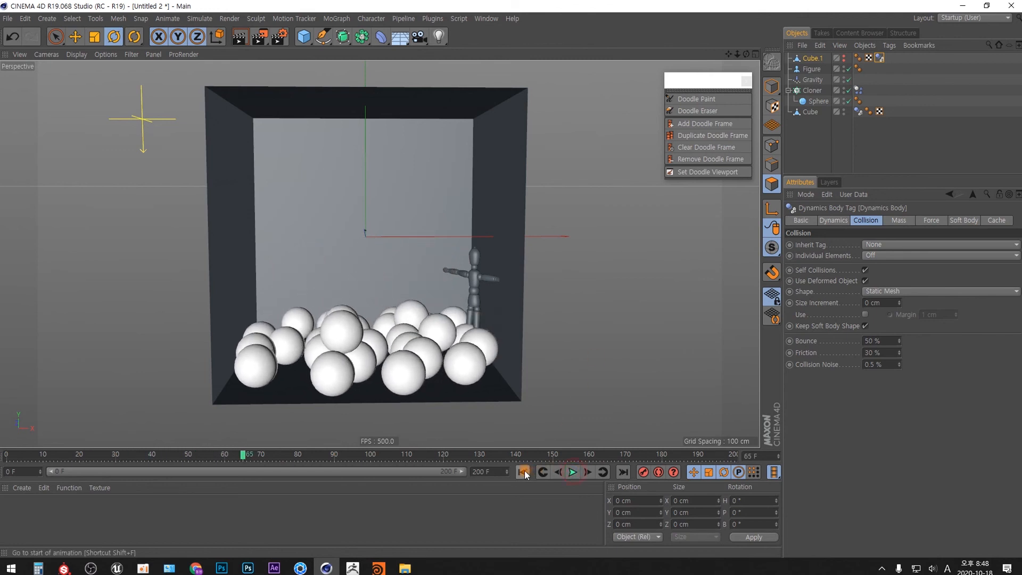
left_click(522, 472)
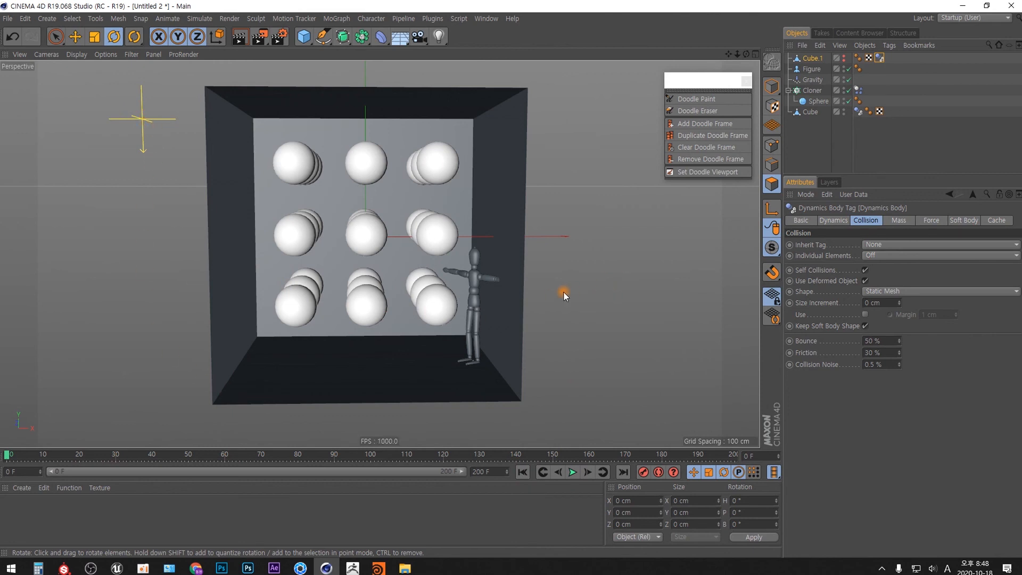
Set keyframes at frame 0 for the Gravity object's H, P and B rotation
left_click(813, 79)
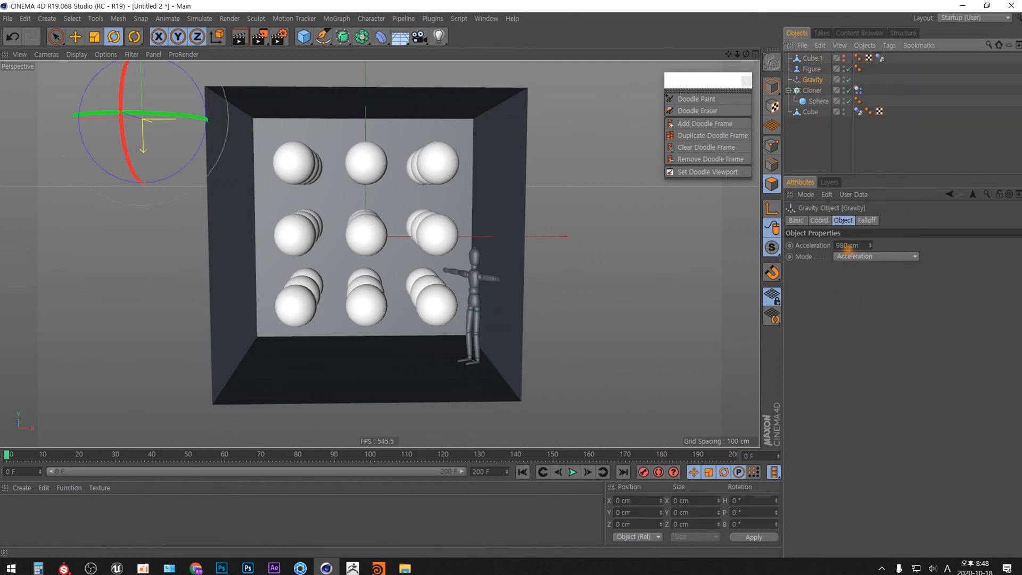
left_click(819, 219)
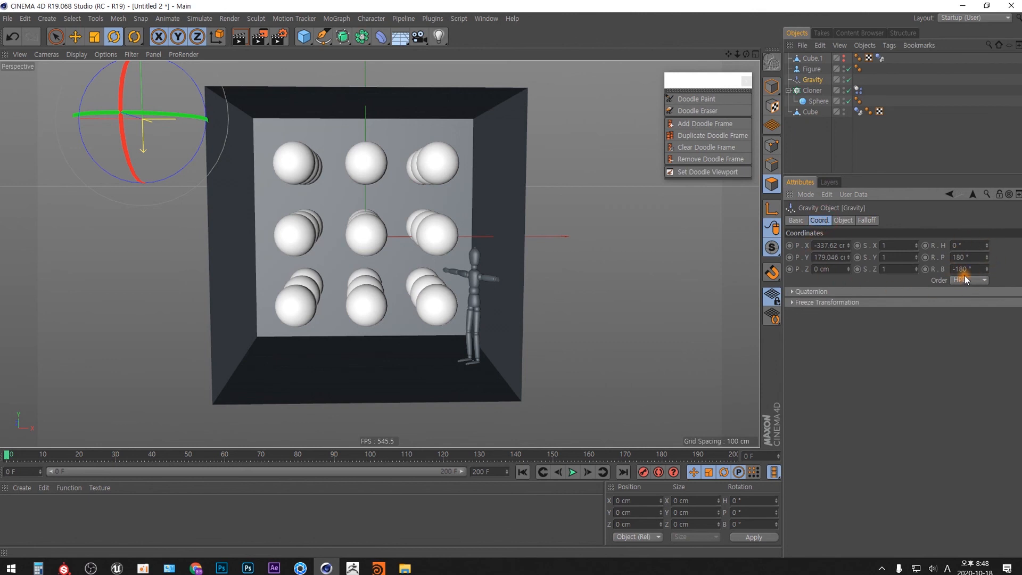
left_click(925, 258)
left_click(926, 269)
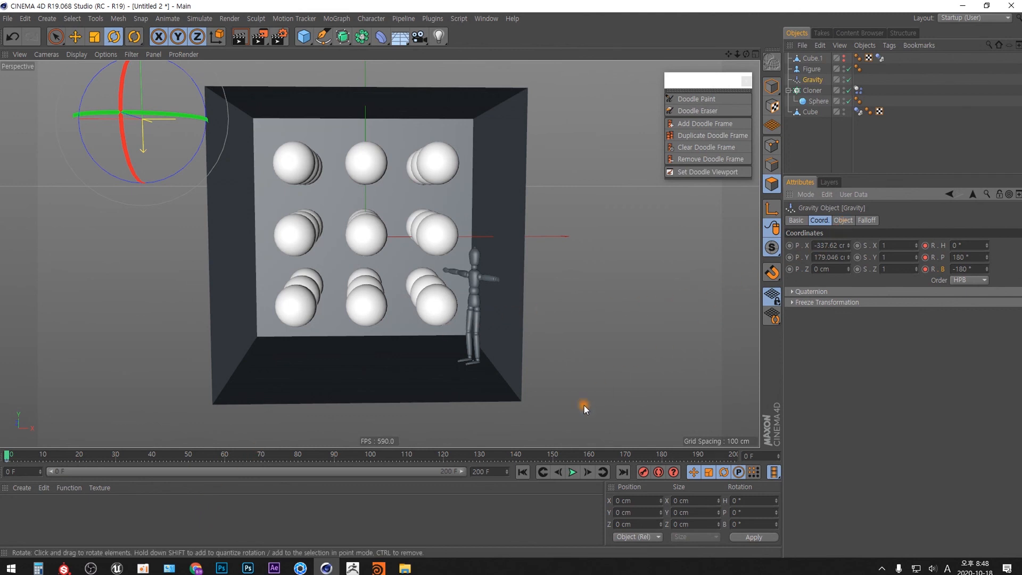
Play the simulation to see when the spheres settle on the floor, stop it and return to frame 0
left_click(573, 473)
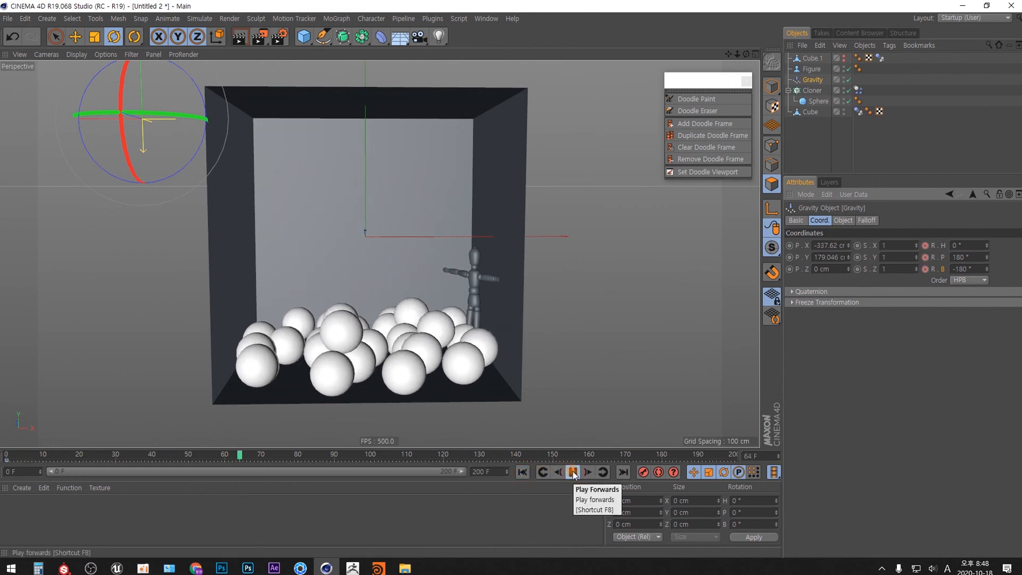
left_click(573, 472)
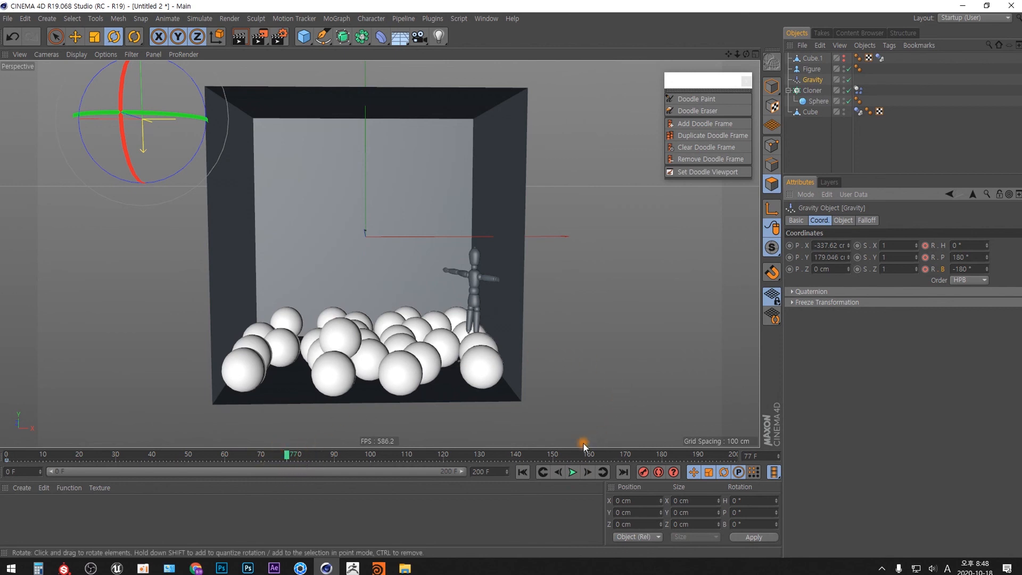
left_click(524, 472)
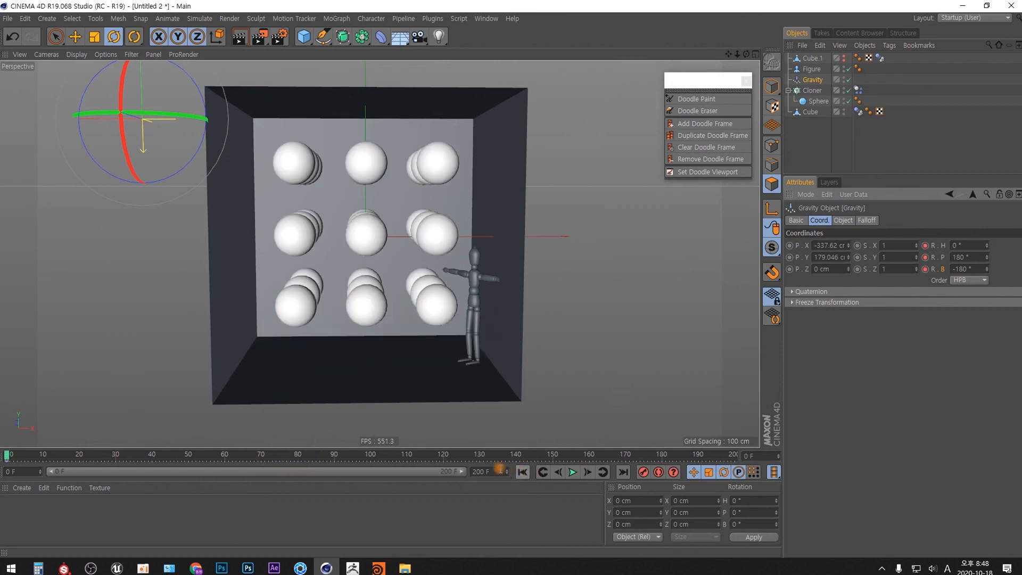
Extend the timeline's end to frame 300 and stretch the preview range to 300 frames
left_click(479, 472)
double_click(481, 471)
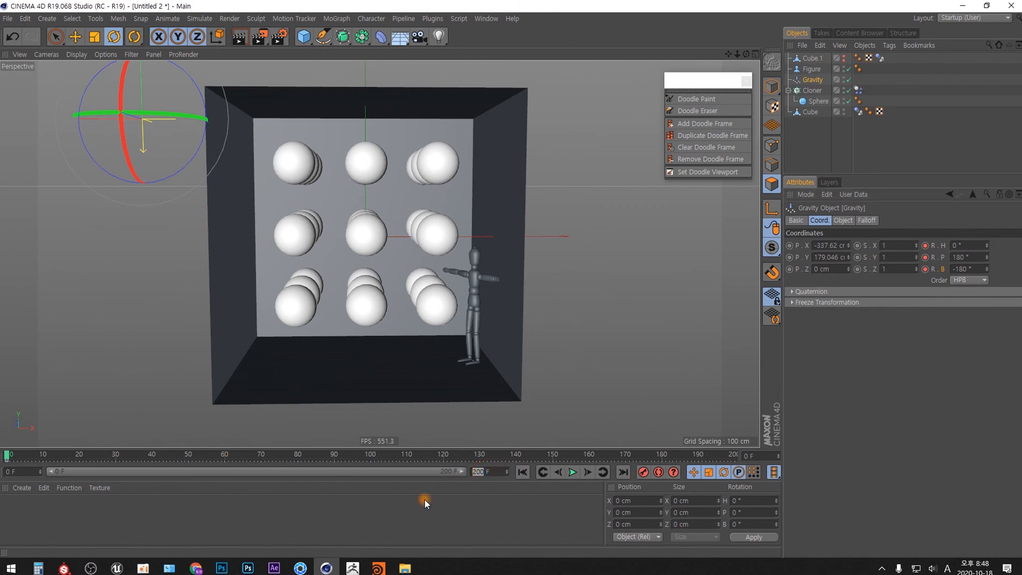
type("3")
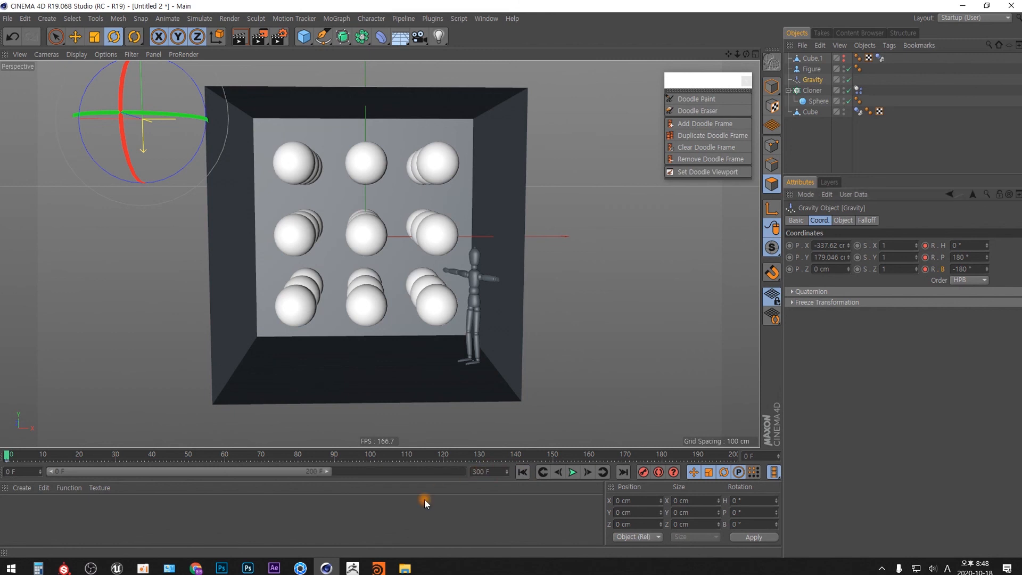
left_click(329, 472)
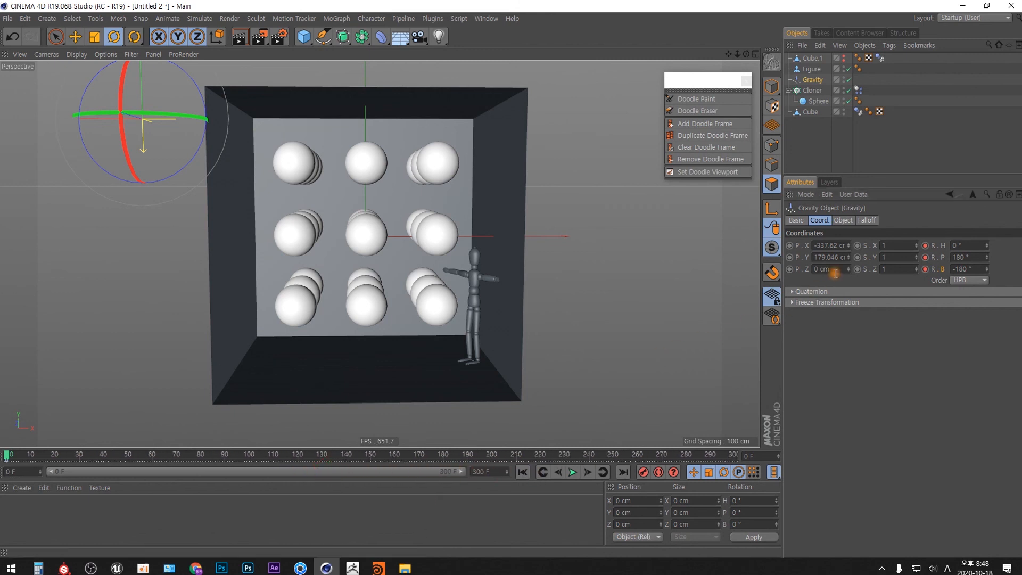
Set the Gravity object's acceleration to 2000 cm
left_click(846, 223)
double_click(844, 245)
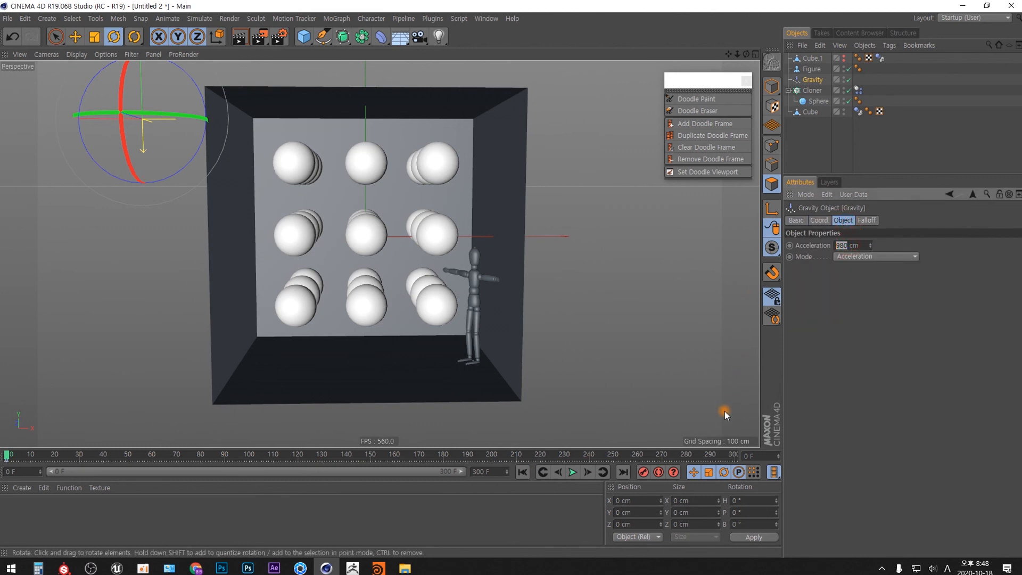
type("2000")
key("Return")
Play the simulation twice with the stronger gravity, returning to frame 0 after each run
left_click(573, 473)
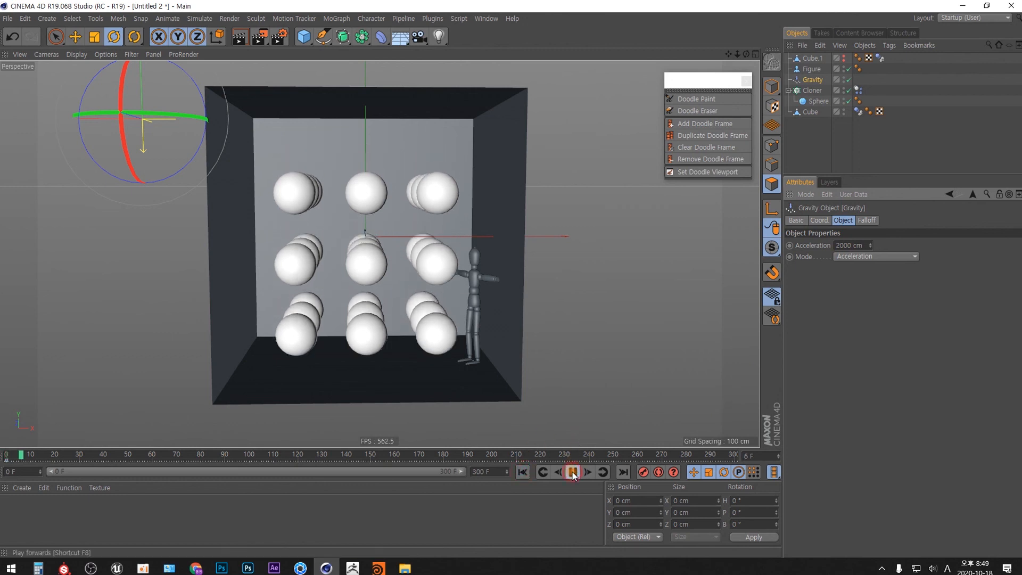
left_click(573, 473)
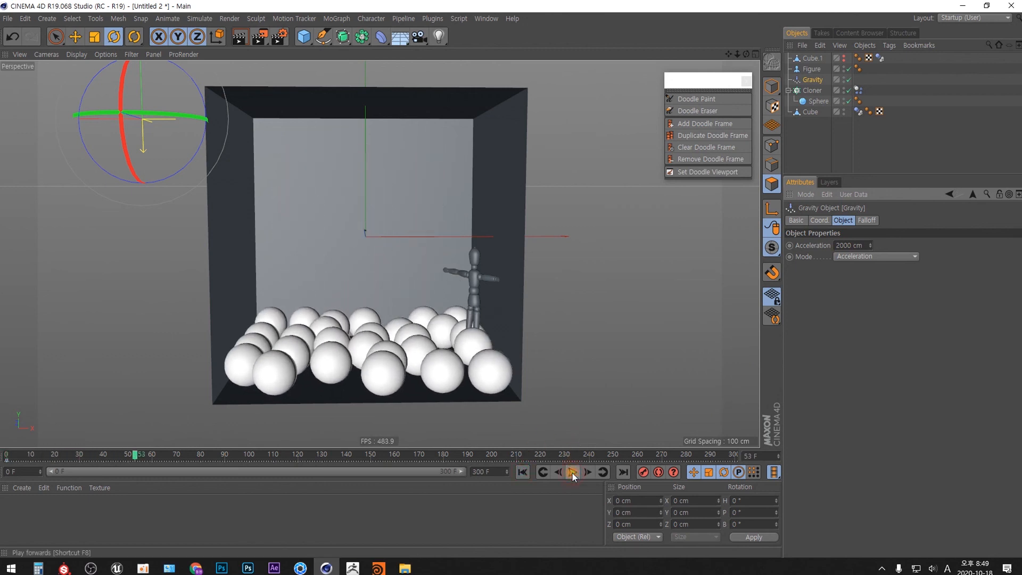
left_click(523, 472)
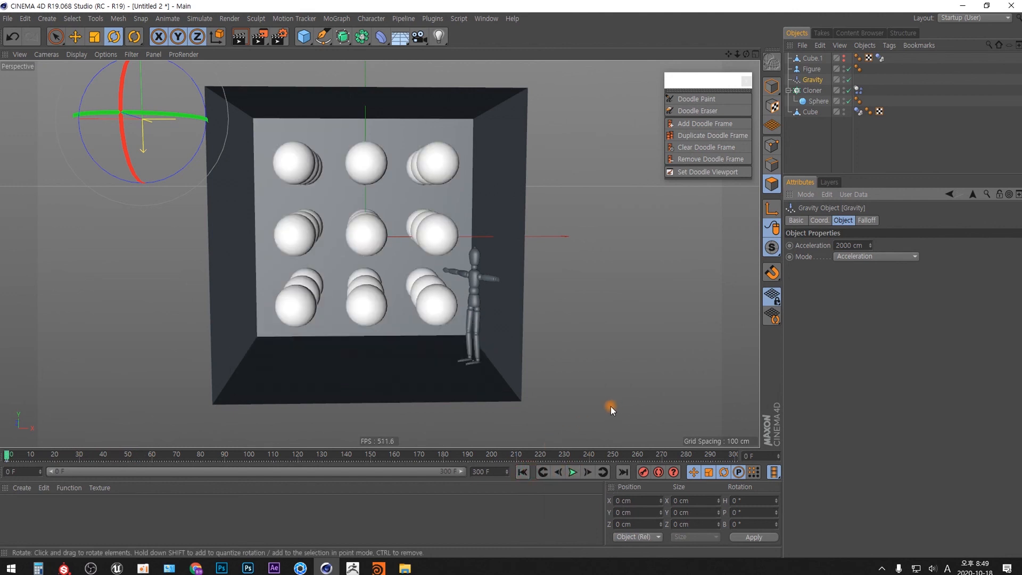
left_click(574, 471)
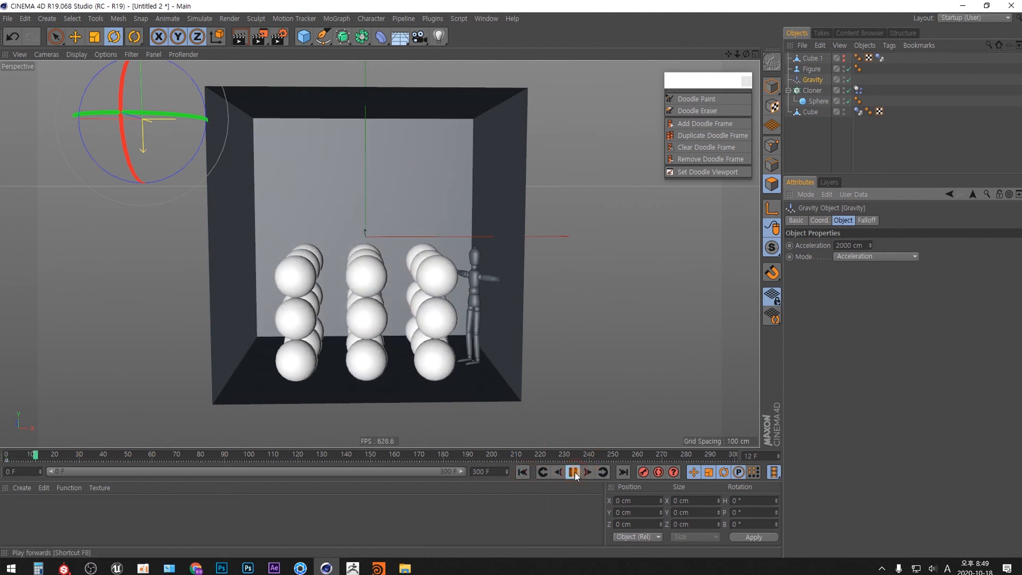
left_click(525, 472)
Move to frame 70 and show the Gravity object's coordinates
left_click_drag(204, 455, 152, 455)
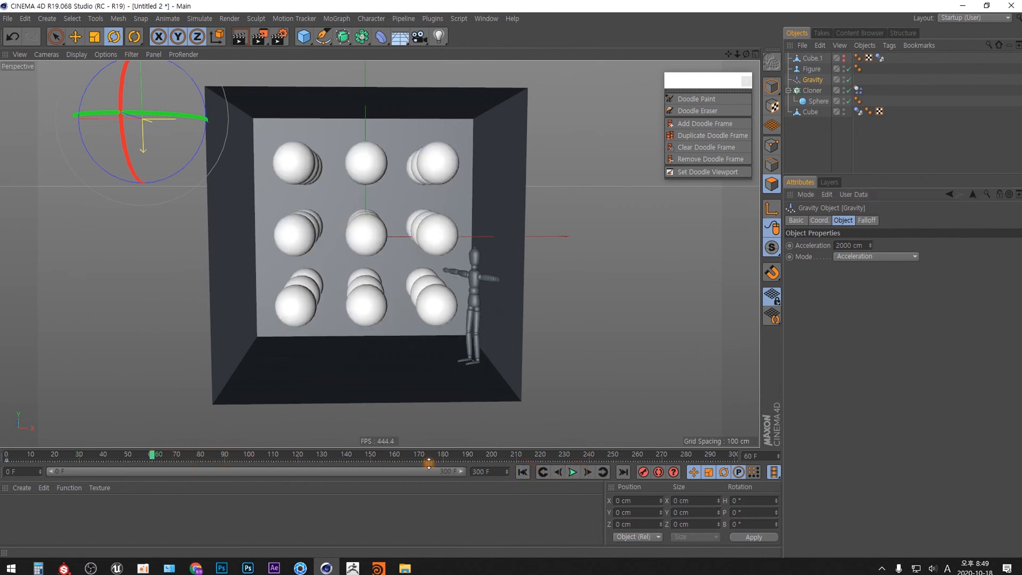
left_click(183, 456)
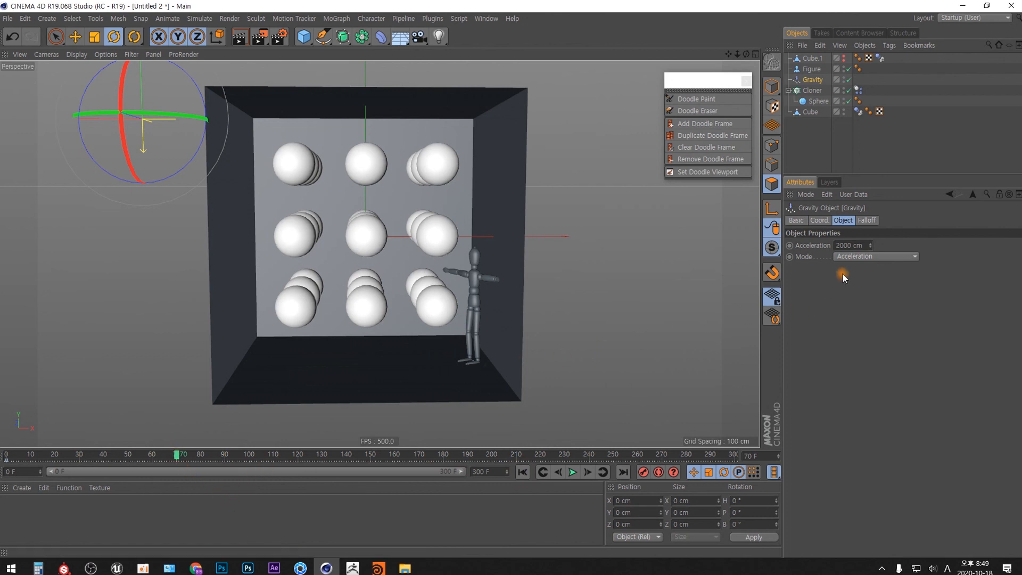
left_click(820, 221)
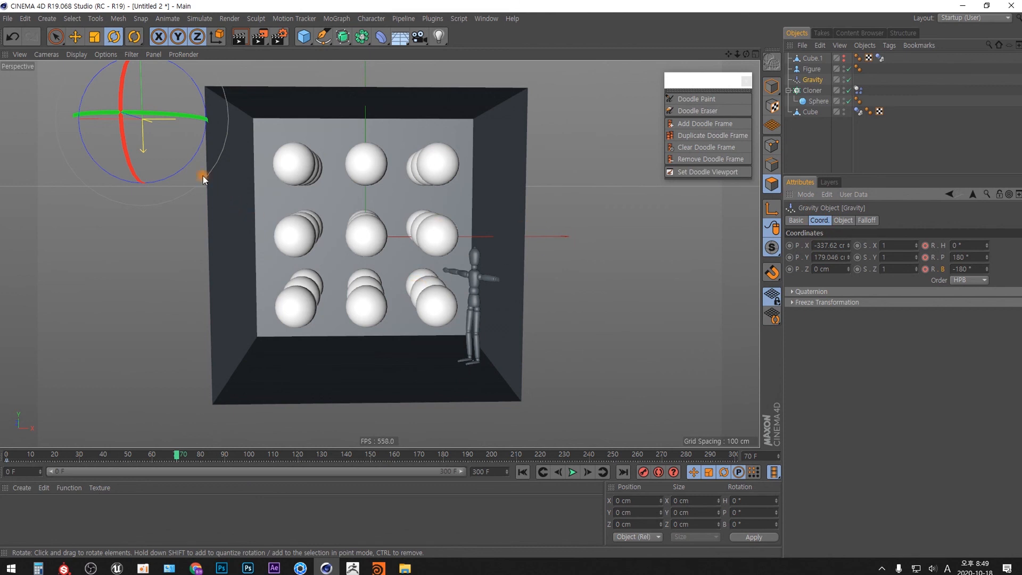
left_click_drag(181, 170, 197, 148)
key("ctrl+z")
key("ctrl+z")
key("ctrl+z")
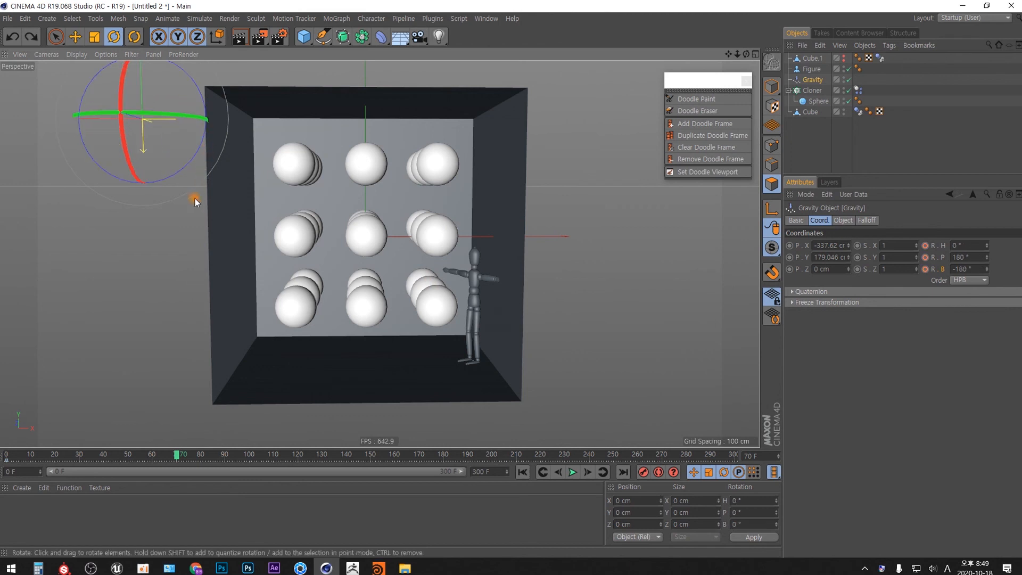
Show all four views, try rotating the Gravity object to B -90° in the front view, and return to frame 0
left_click(755, 55)
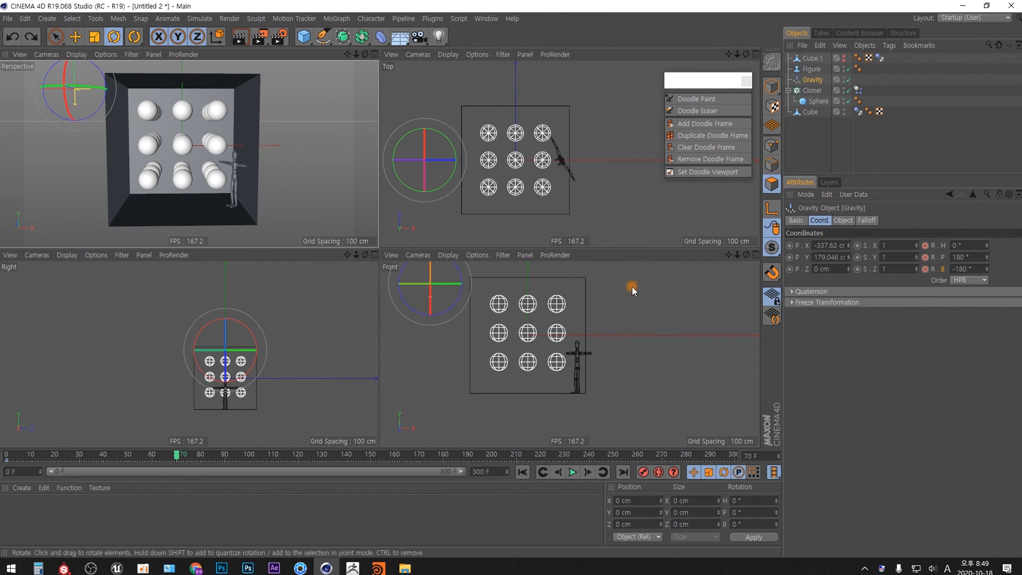
left_click_drag(451, 310, 470, 256)
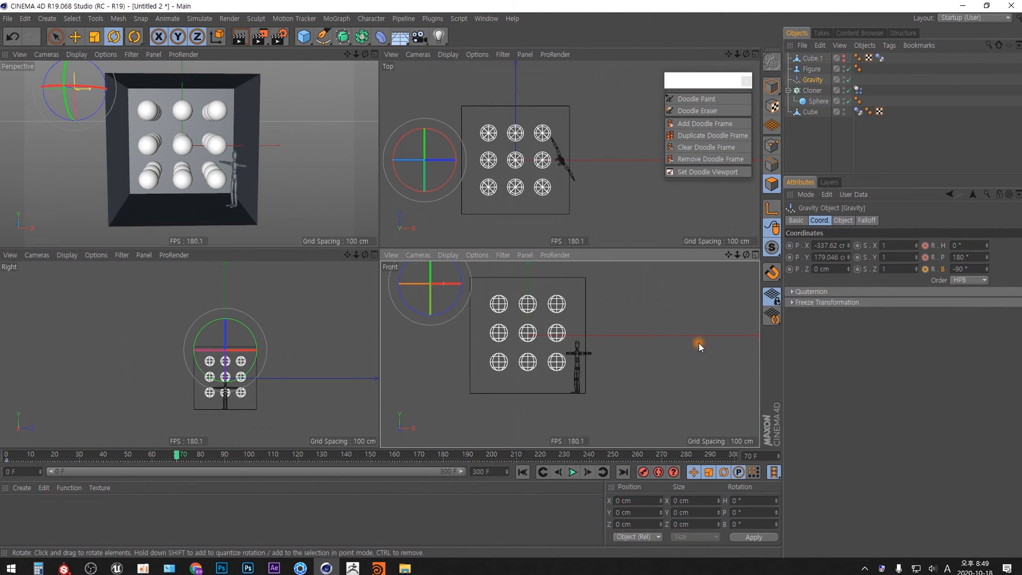
left_click(523, 473)
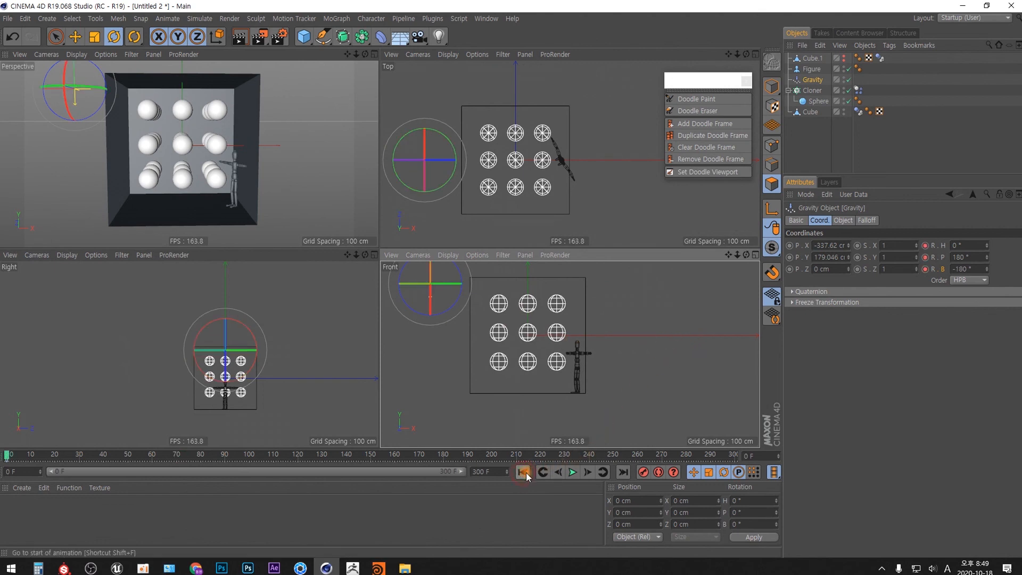
Play the simulation in the four-view layout to check the gravity direction, stop it and return to frame 0
left_click(356, 269)
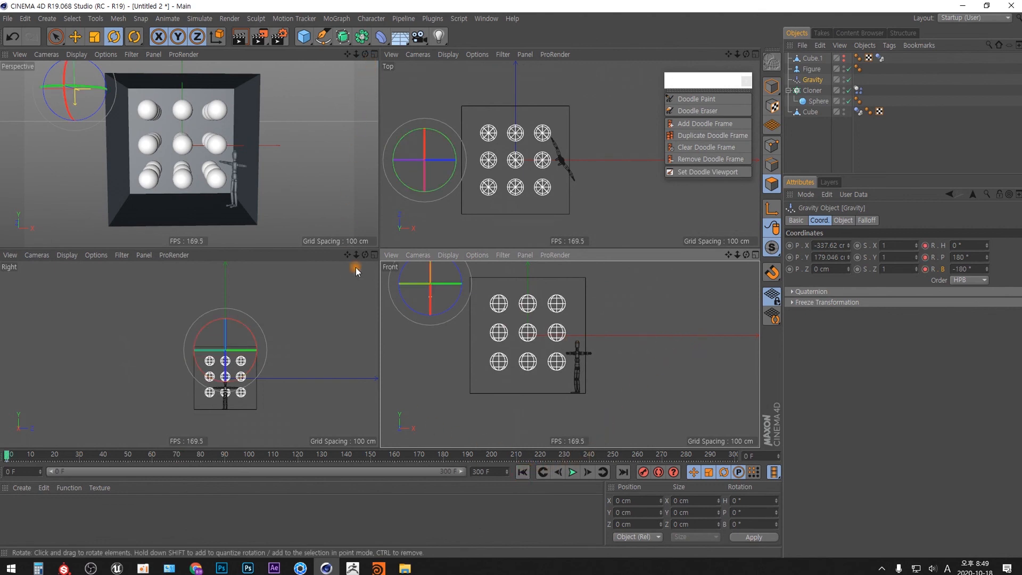
left_click(524, 473)
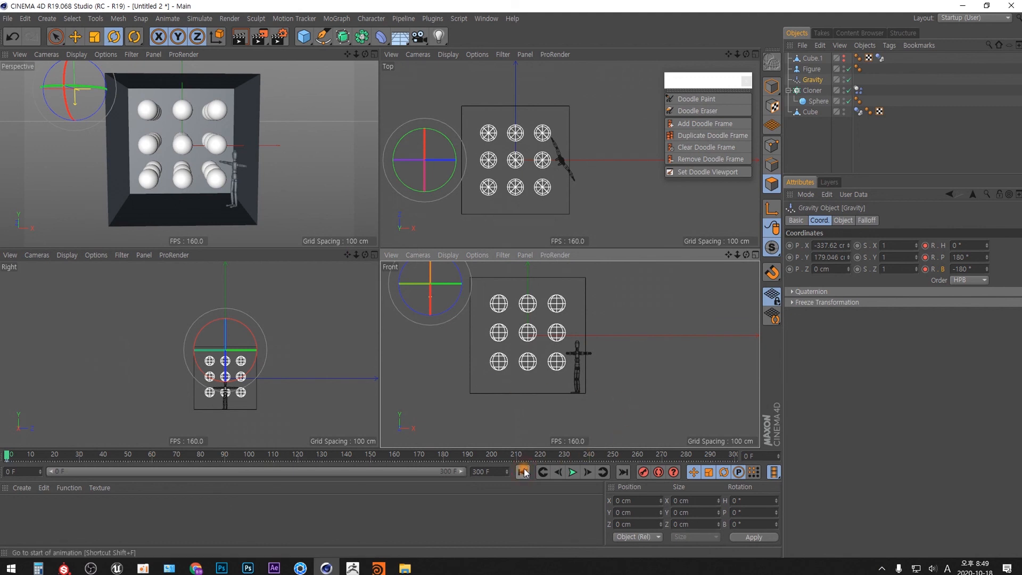
left_click(372, 233)
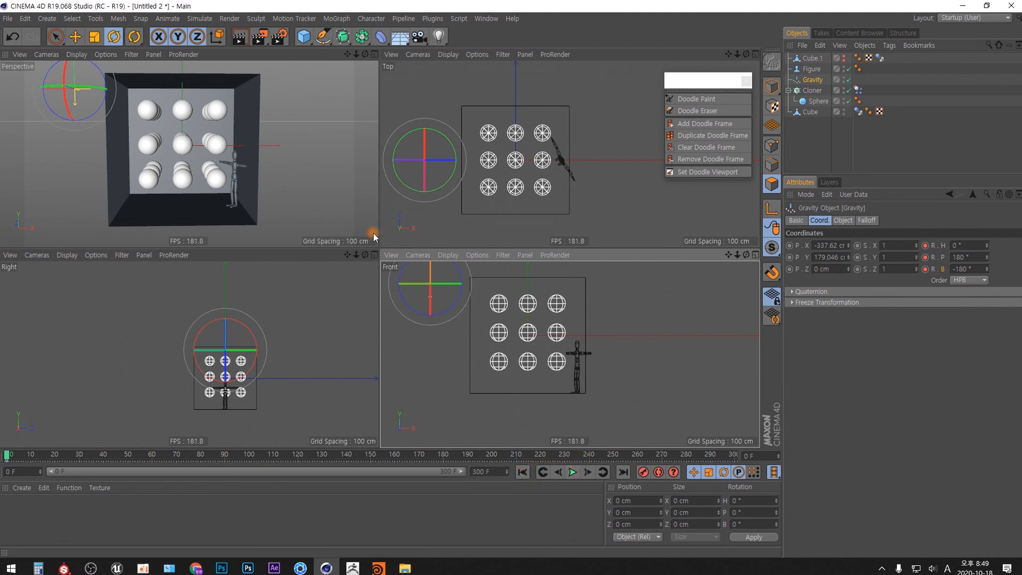
left_click(572, 472)
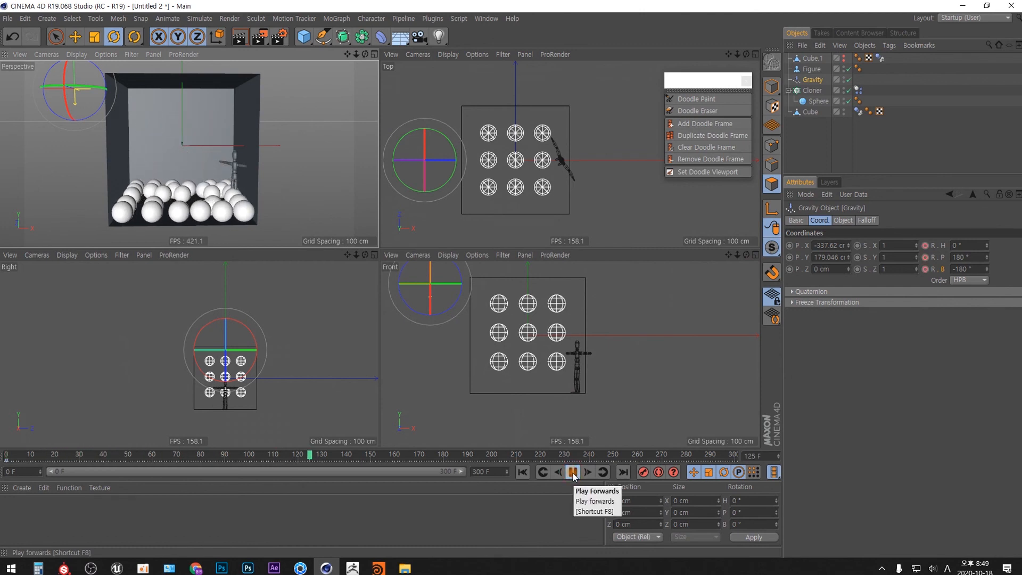
left_click(573, 472)
left_click(523, 472)
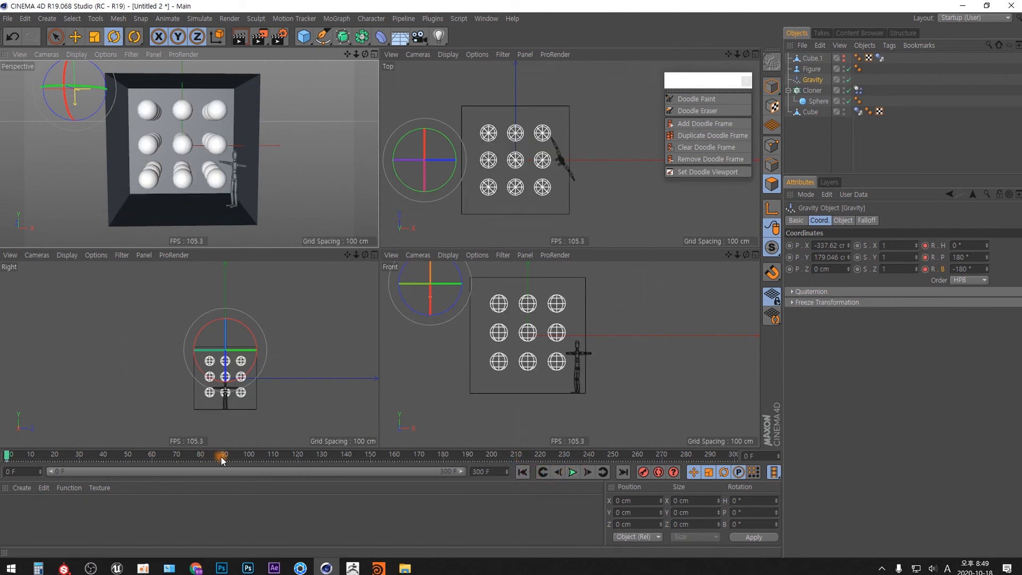
At frame 70, enable automatic keyframing and rotate the Gravity object in the front view to B -90°
left_click_drag(220, 459, 178, 456)
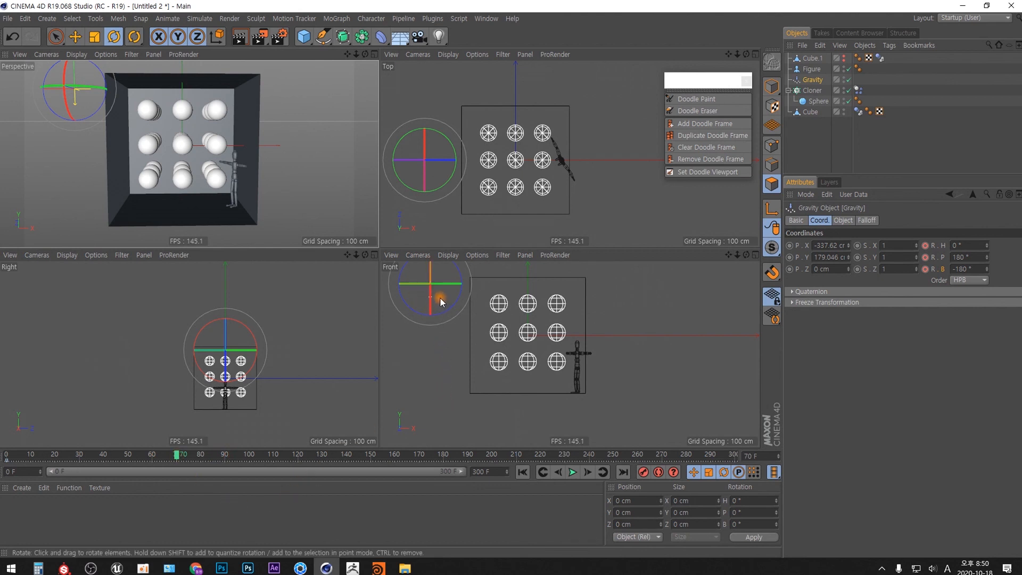
scroll(440, 302, "up", 5)
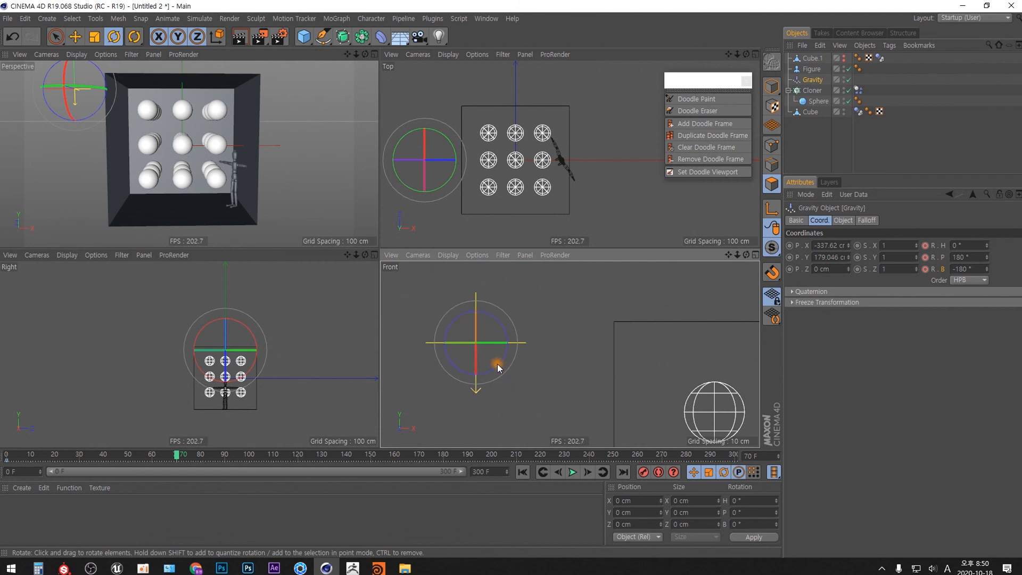
left_click(498, 363)
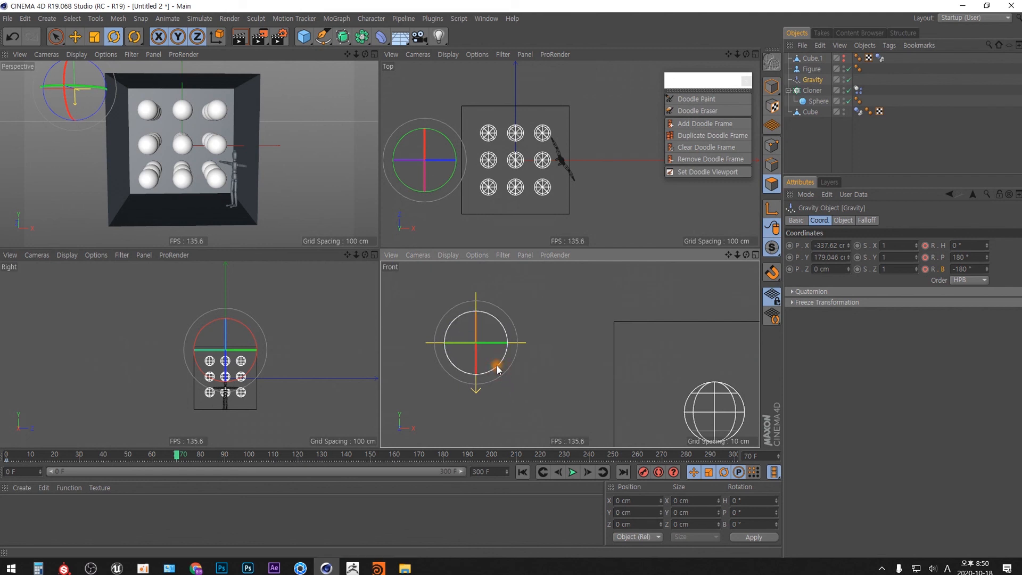
left_click_drag(497, 366, 505, 355)
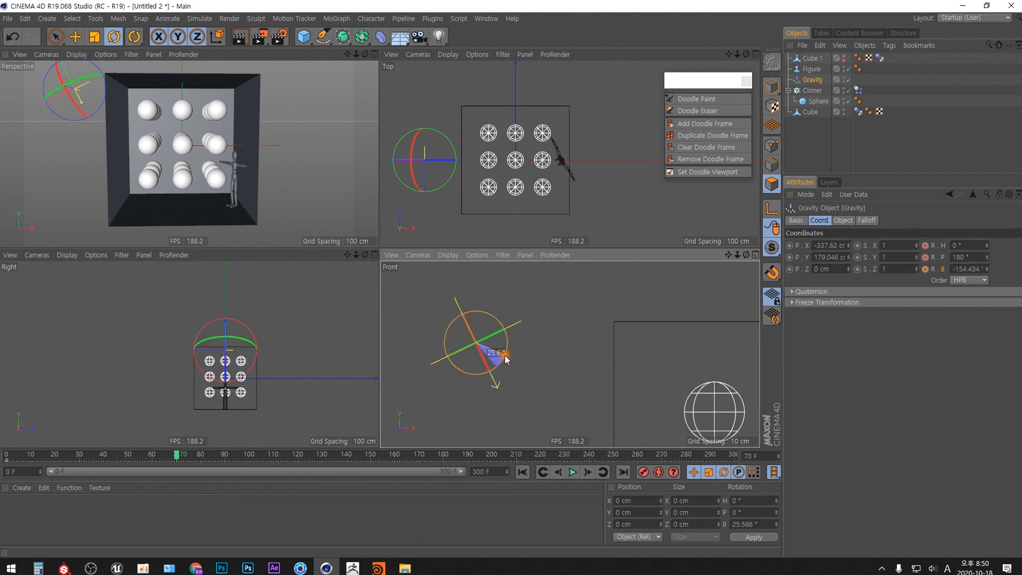
key("ctrl+z")
left_click(659, 472)
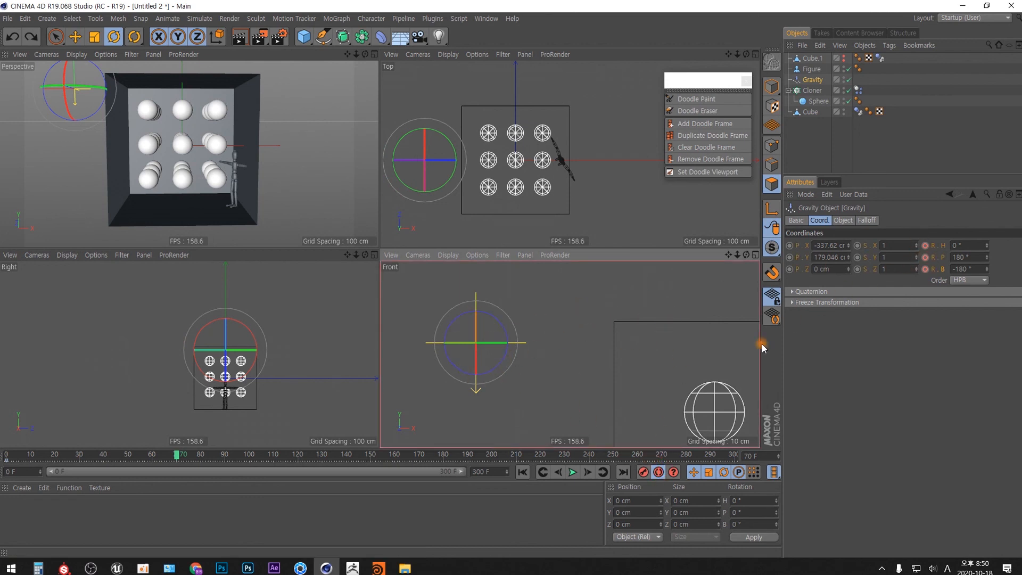
left_click_drag(500, 379, 520, 326)
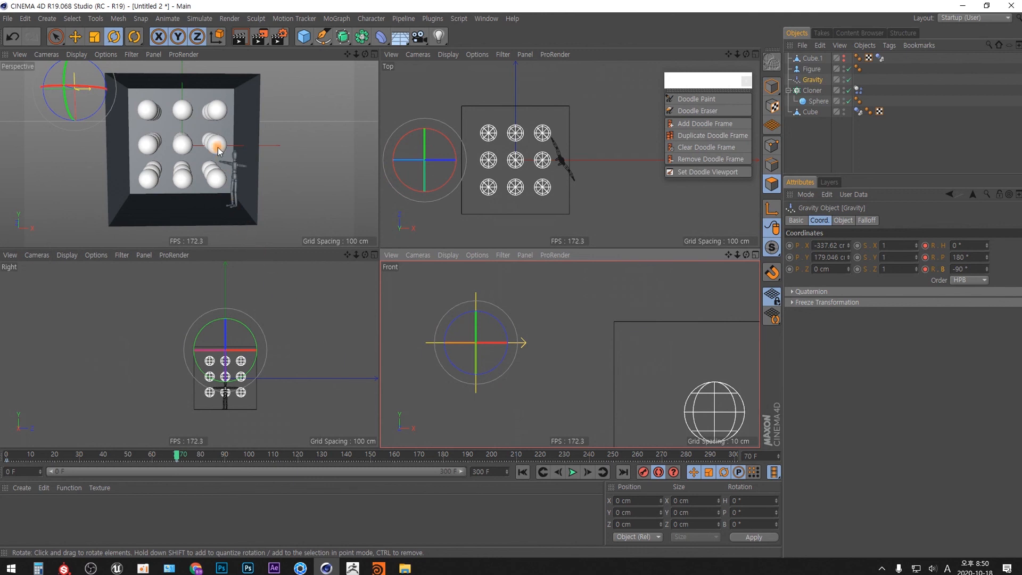
Play the animation from frame 0 to check the gravity change at frame 70, stop it and return to the start
left_click(523, 472)
left_click(309, 56)
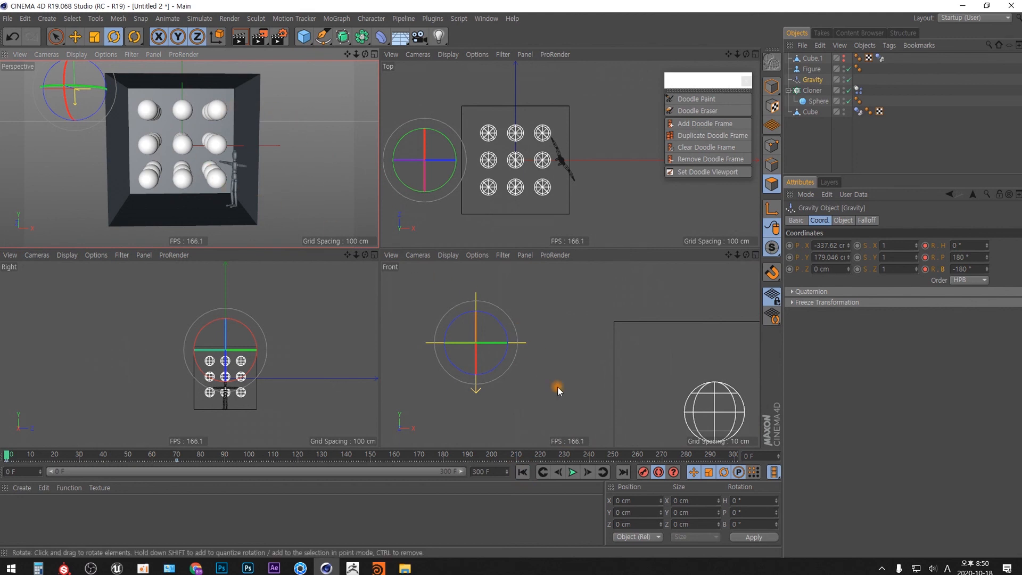
left_click(574, 472)
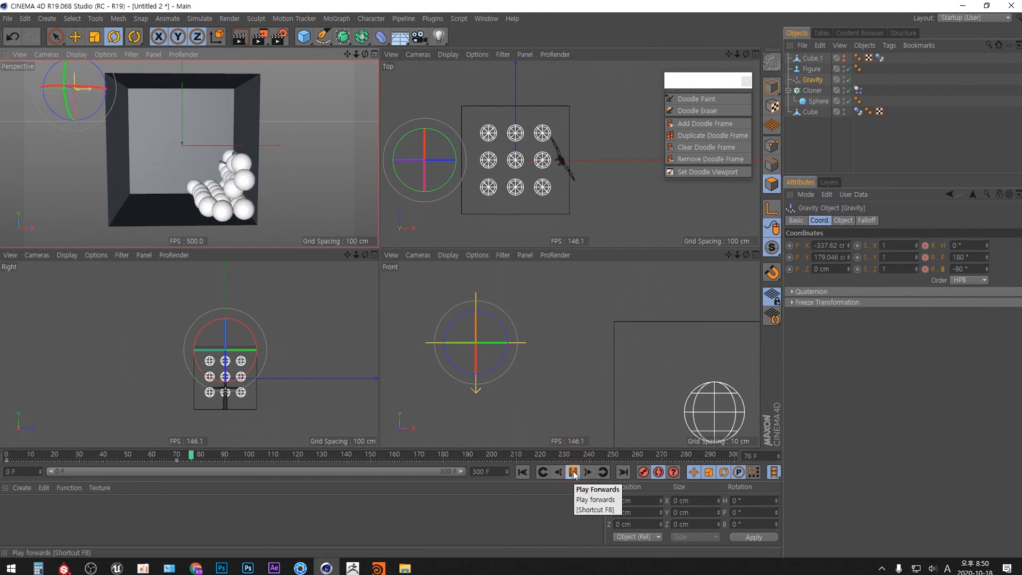
left_click(573, 472)
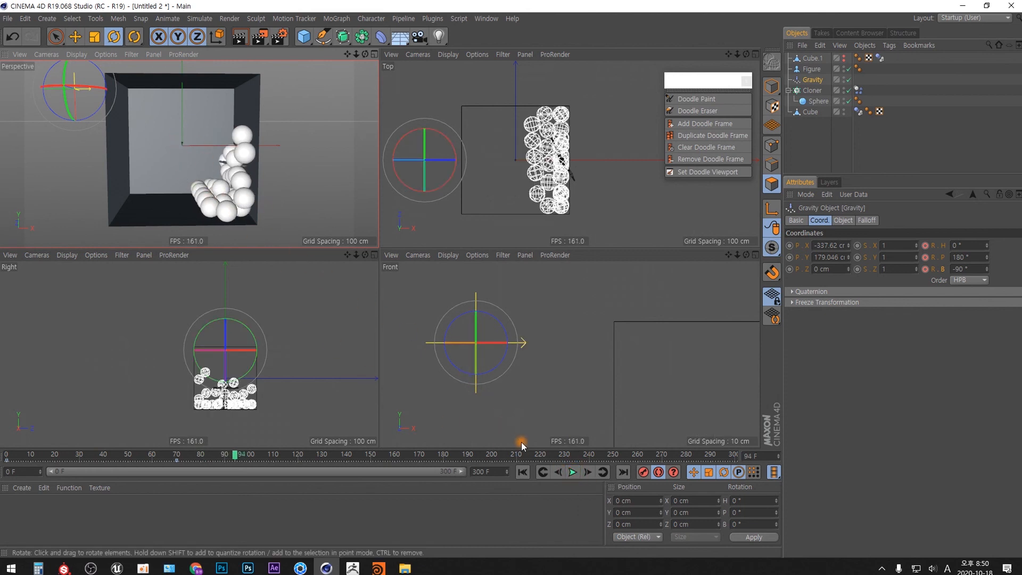
left_click(522, 473)
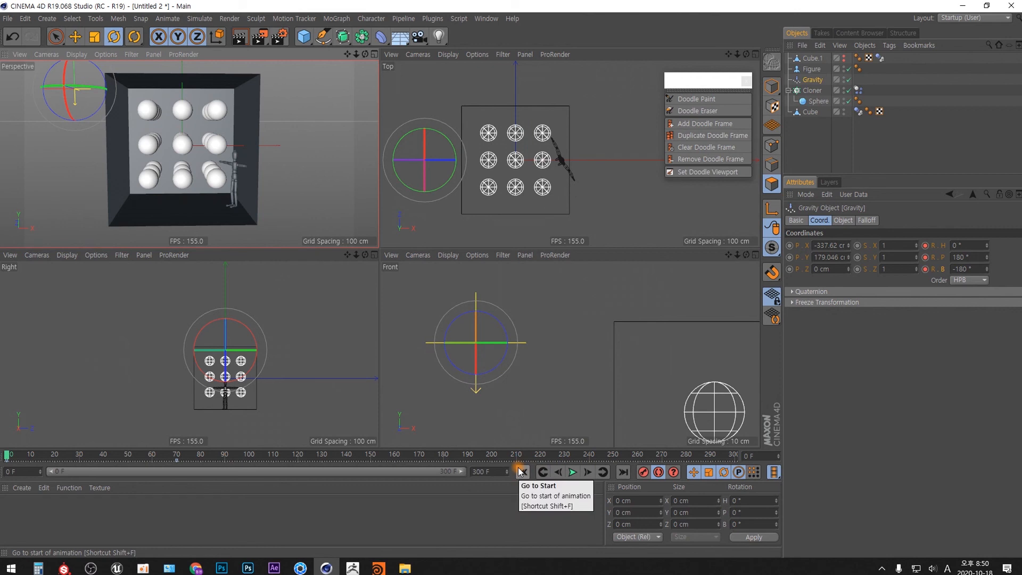